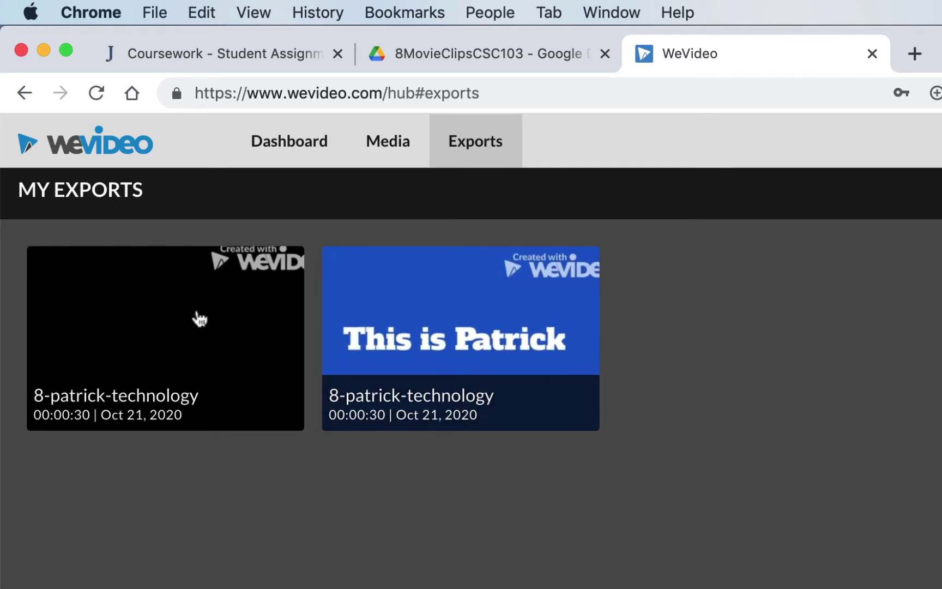
# - Open the 8-patrick-technology export with the blue "This is Patrick" thumbnail, play part of it and pause it
pyautogui.click(172, 303)
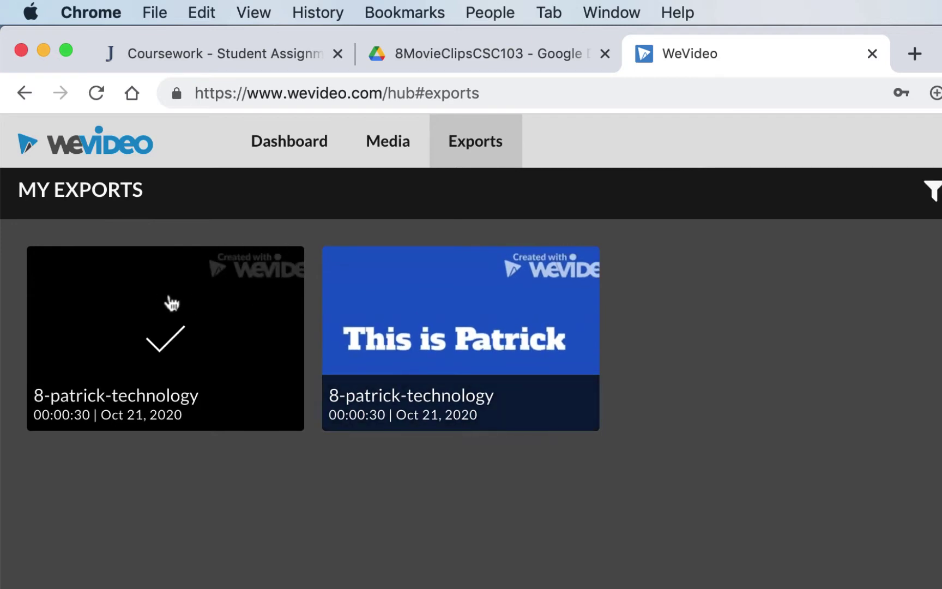
pyautogui.click(472, 321)
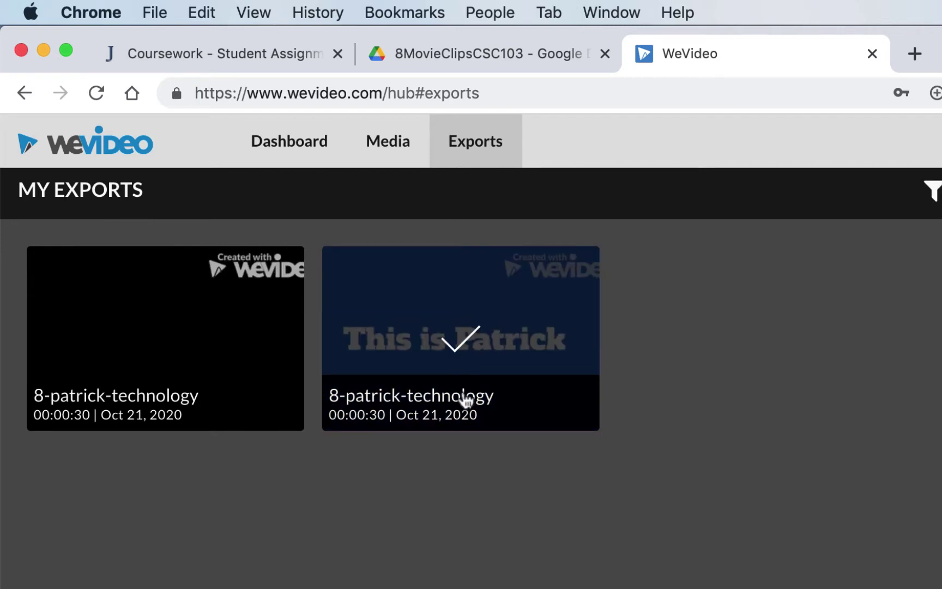
pyautogui.click(191, 357)
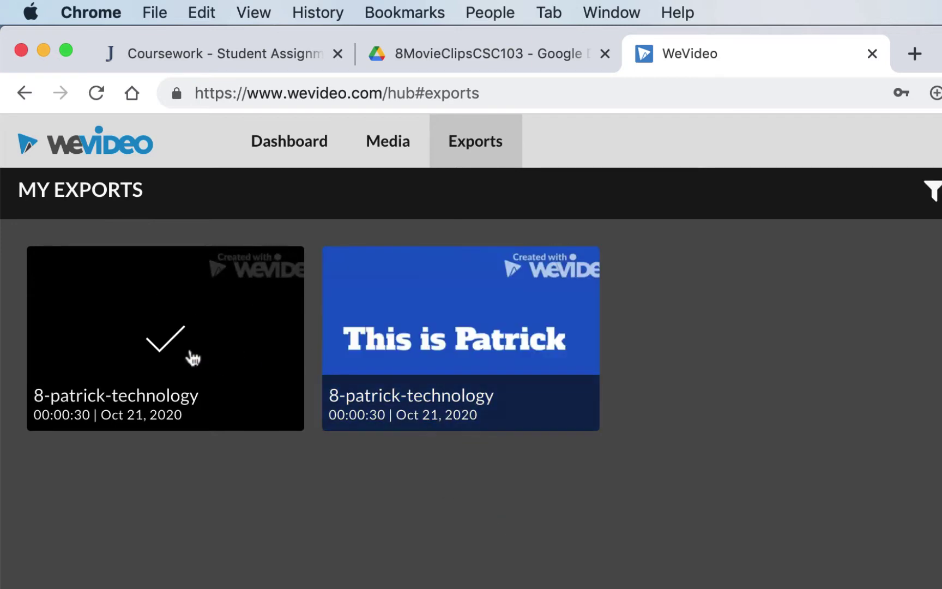
pyautogui.click(469, 343)
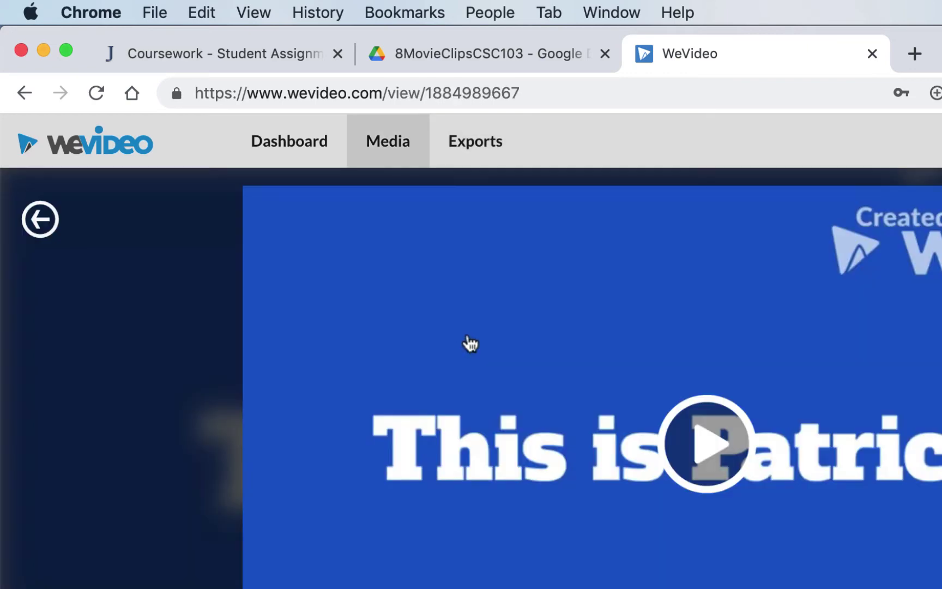
pyautogui.click(711, 451)
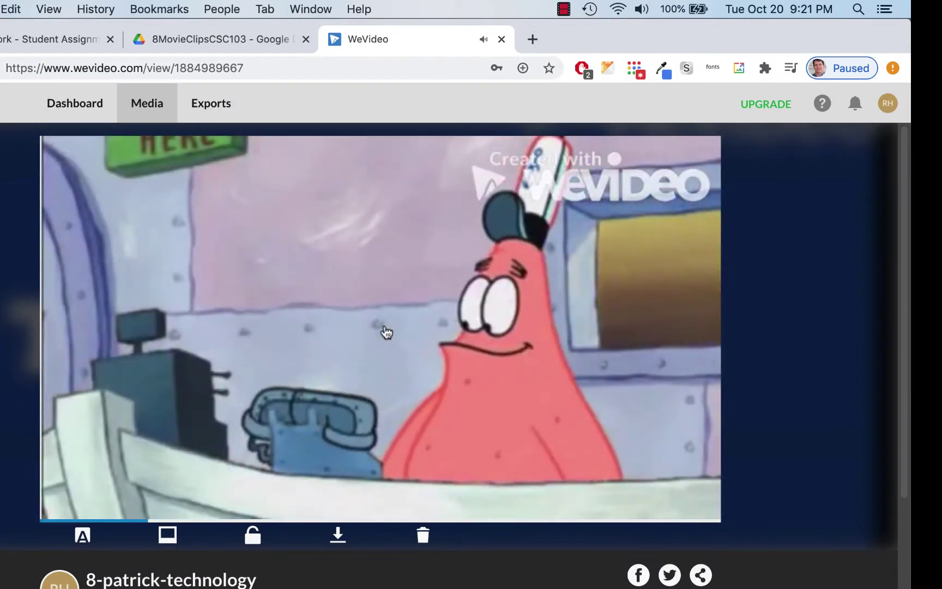
pyautogui.click(384, 331)
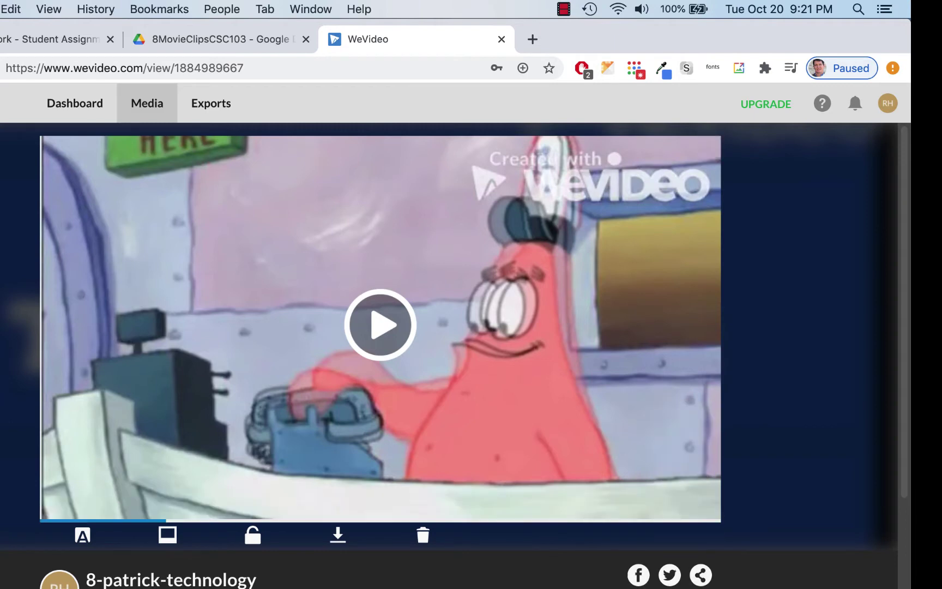
# - Delete the 8-patrick-technology export with the black thumbnail from the exports list
pyautogui.click(211, 103)
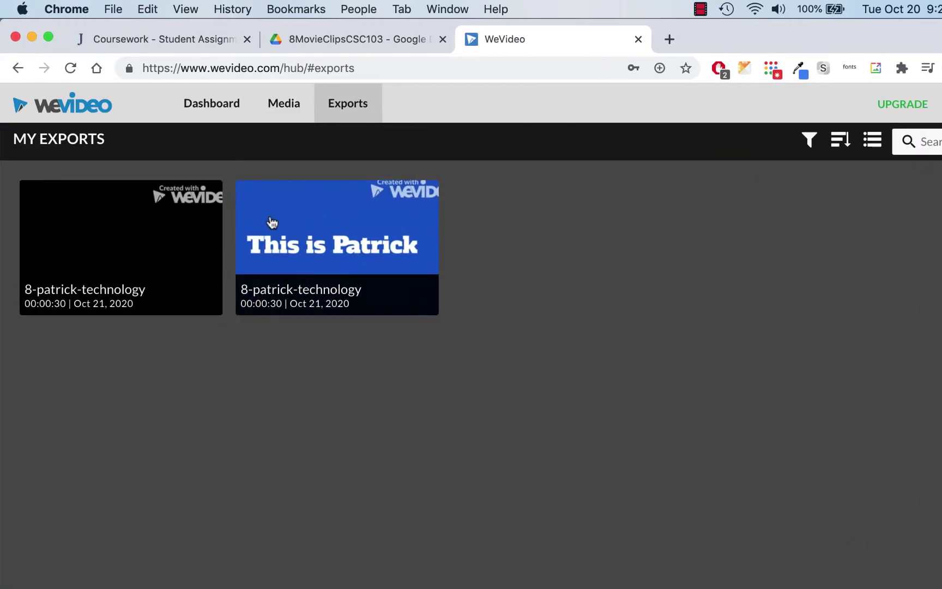
pyautogui.click(133, 233)
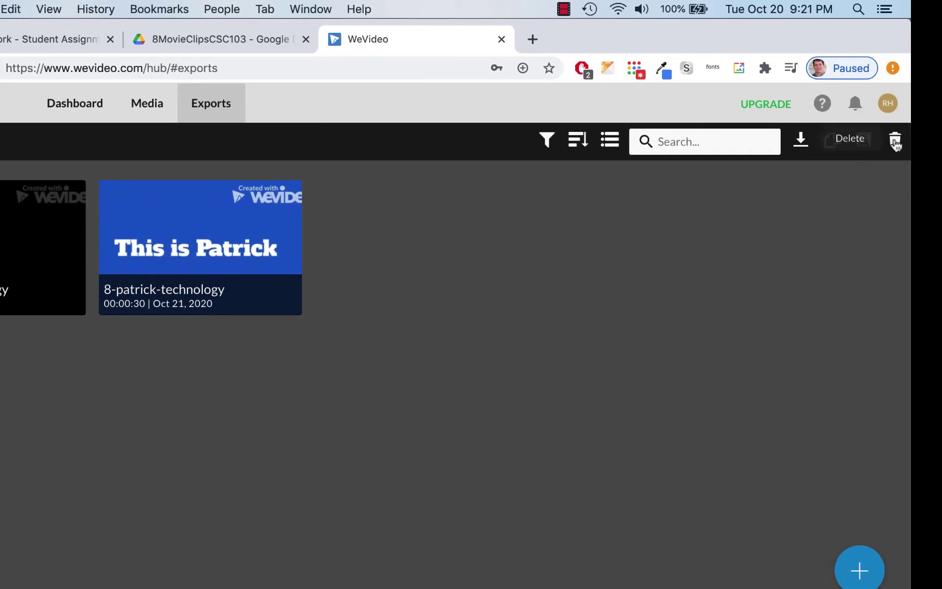
pyautogui.click(895, 140)
pyautogui.click(509, 416)
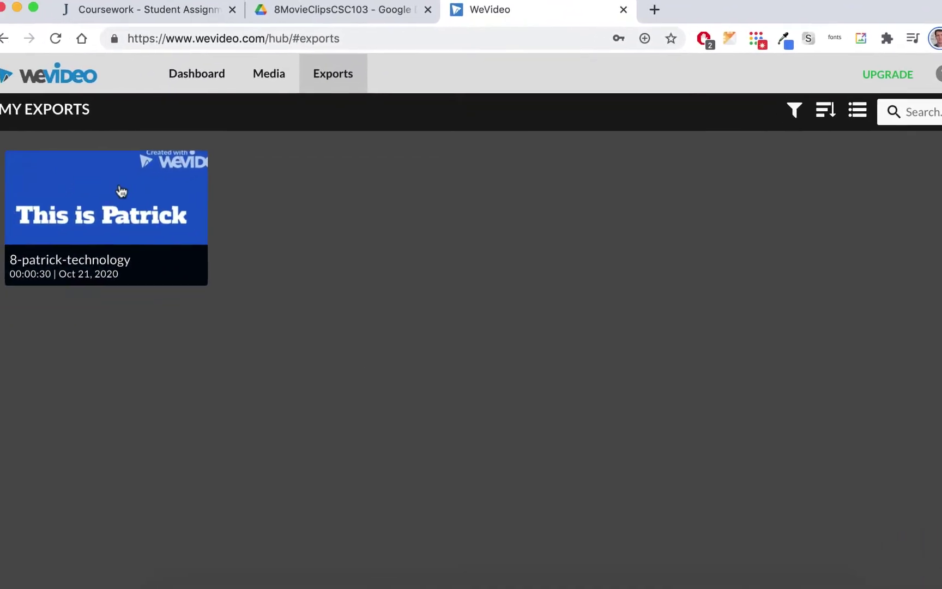
# - Open the remaining 8-patrick-technology export, select its link in the sharing options, and close them
pyautogui.click(145, 199)
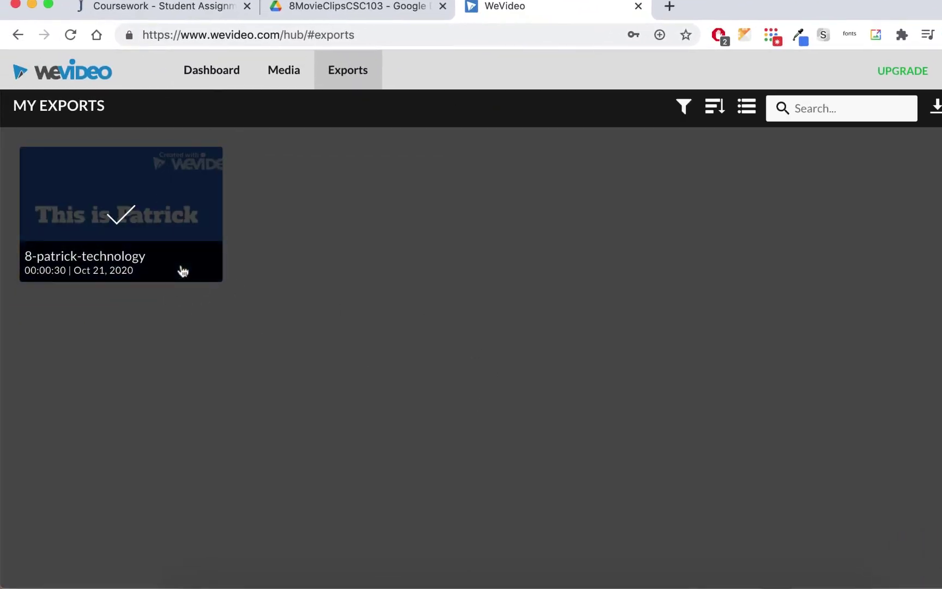
pyautogui.click(190, 197)
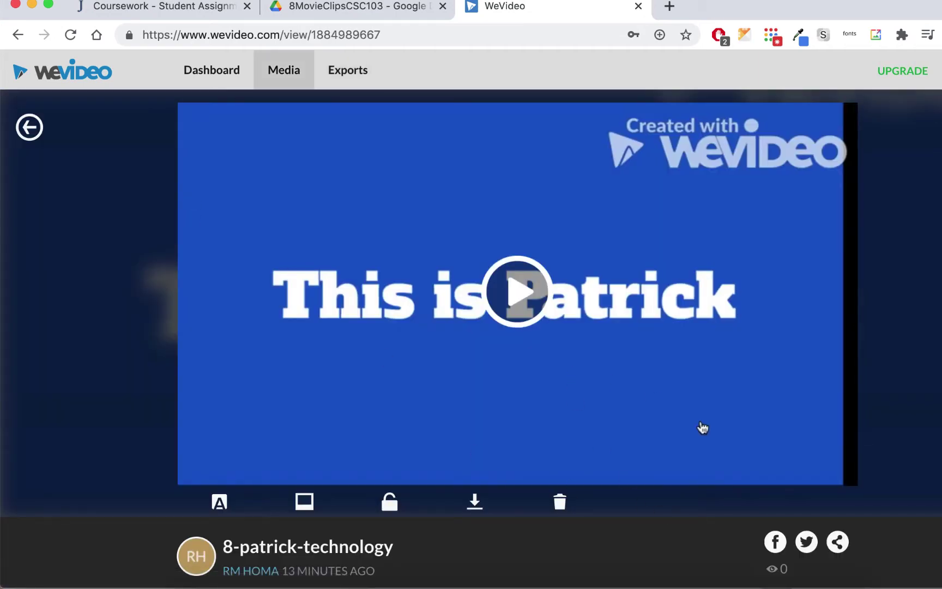
pyautogui.click(838, 542)
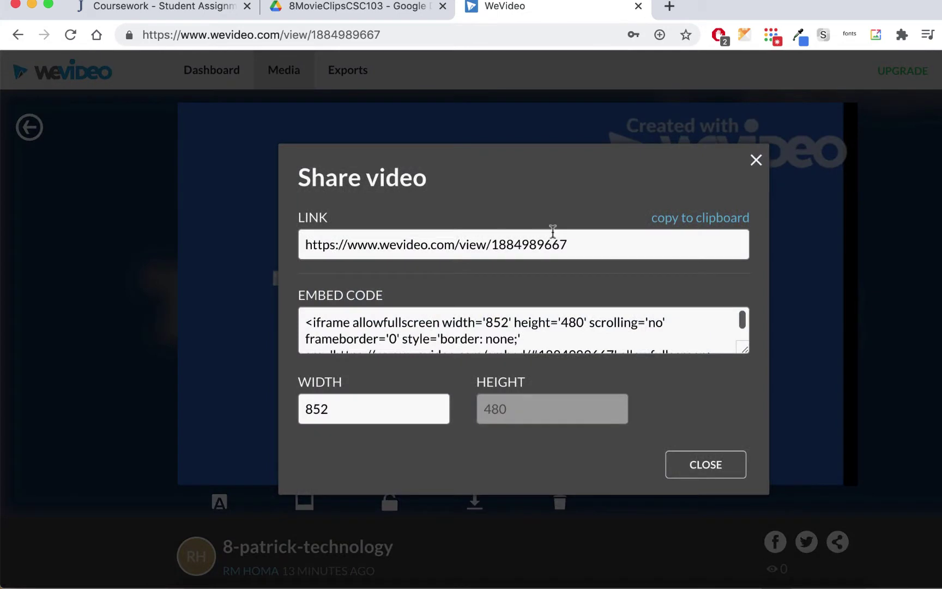
pyautogui.moveTo(596, 255); pyautogui.dragTo(282, 234)
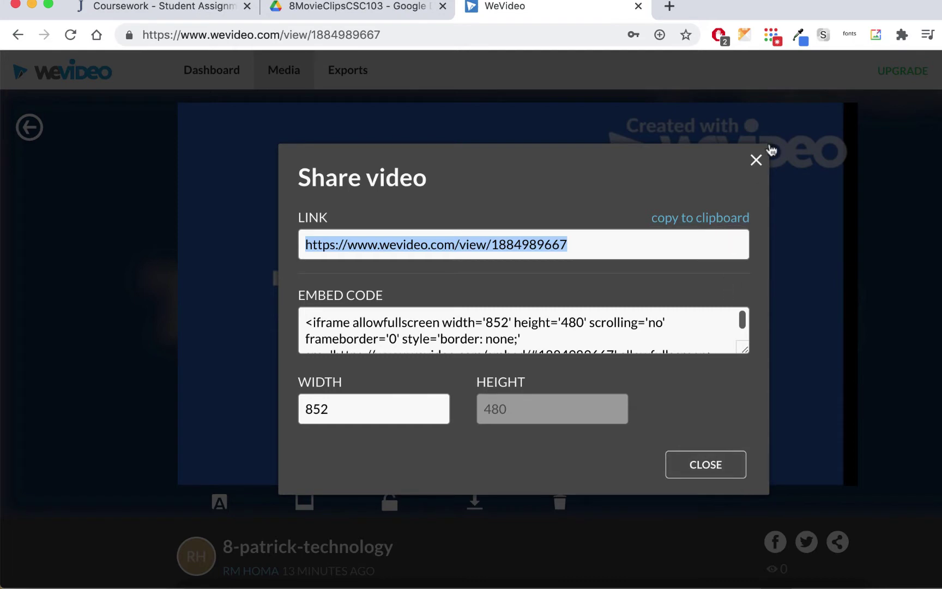
pyautogui.click(758, 161)
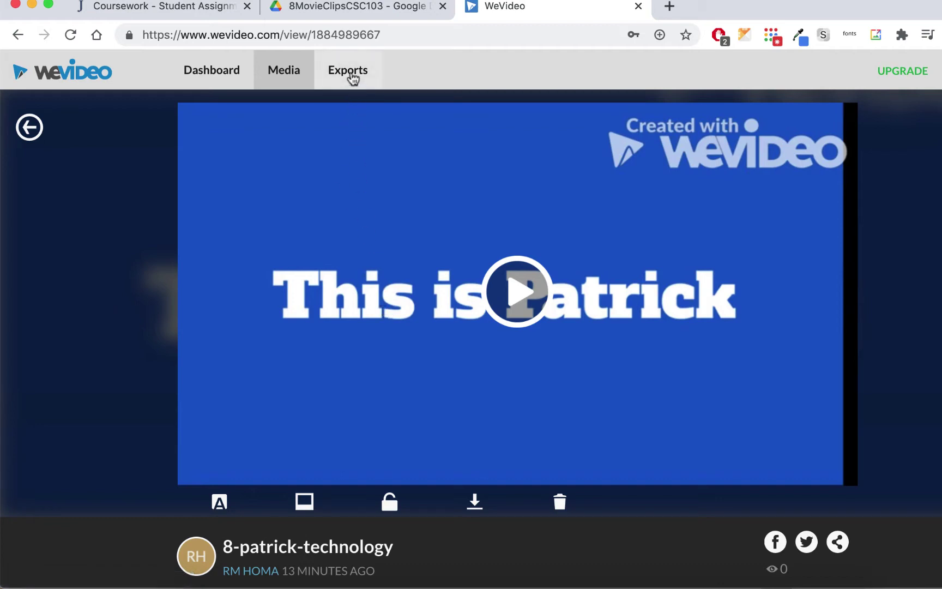
# - Create a new video project in the Horizontal 16:9 format and start editing it
pyautogui.click(217, 75)
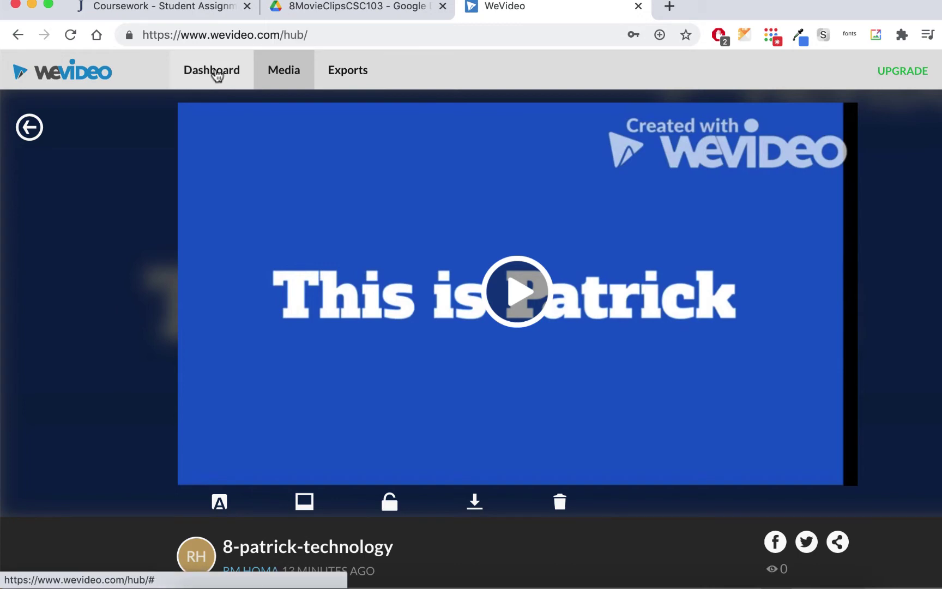
pyautogui.moveTo(351, 448)
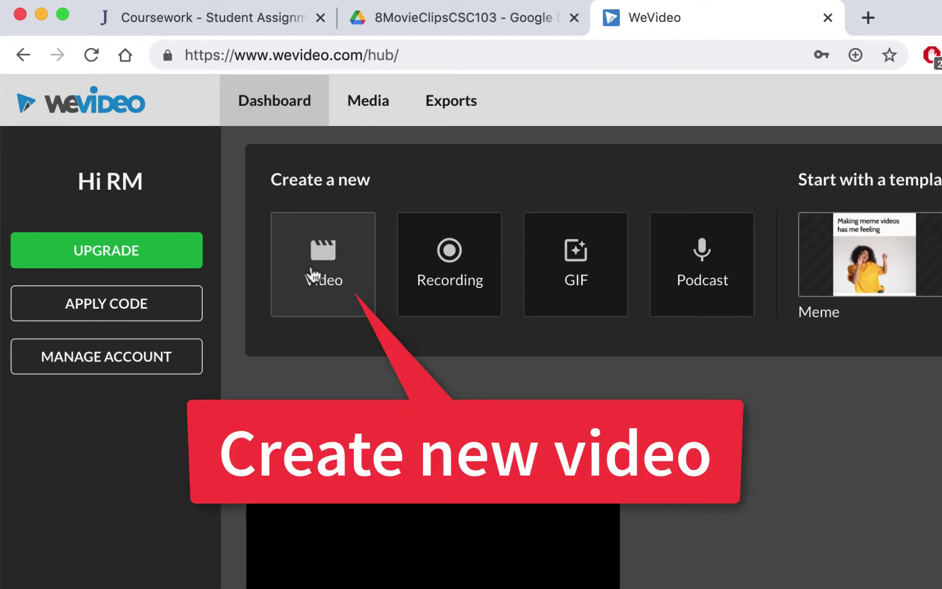
pyautogui.click(333, 277)
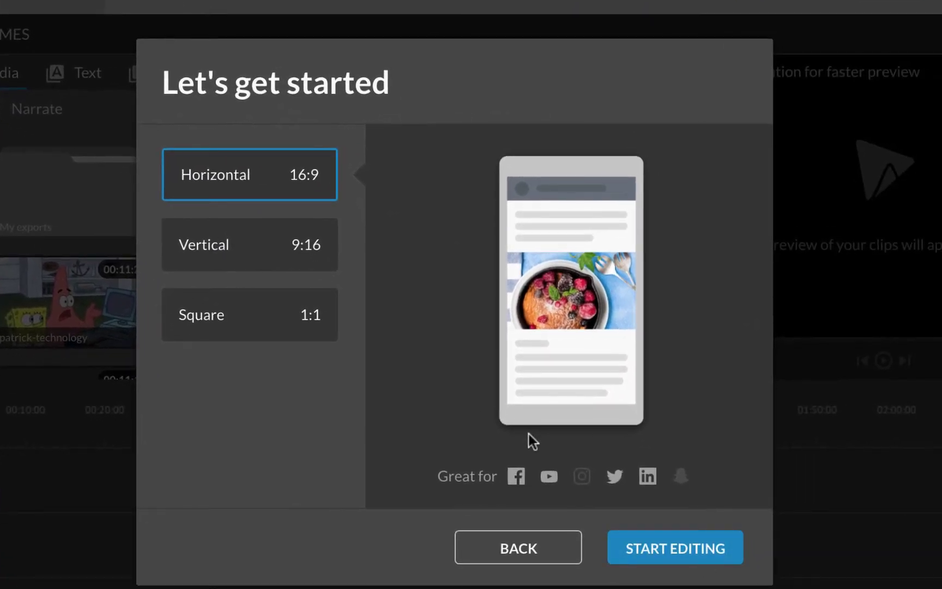
pyautogui.click(647, 558)
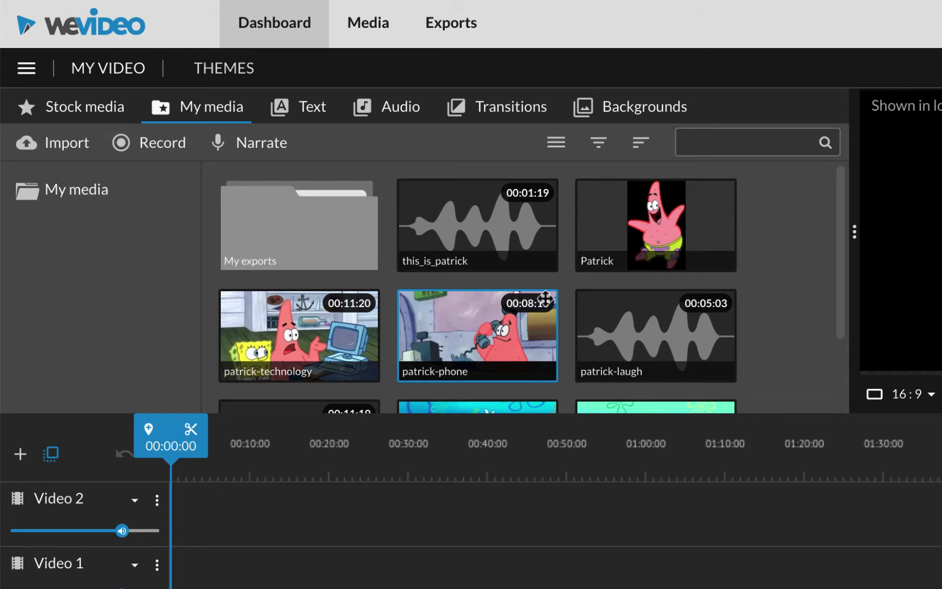
# - Place the bikini-bottom-hs image on the Video 1 track at the very start of the timeline
pyautogui.scroll(-2, 386, 307)
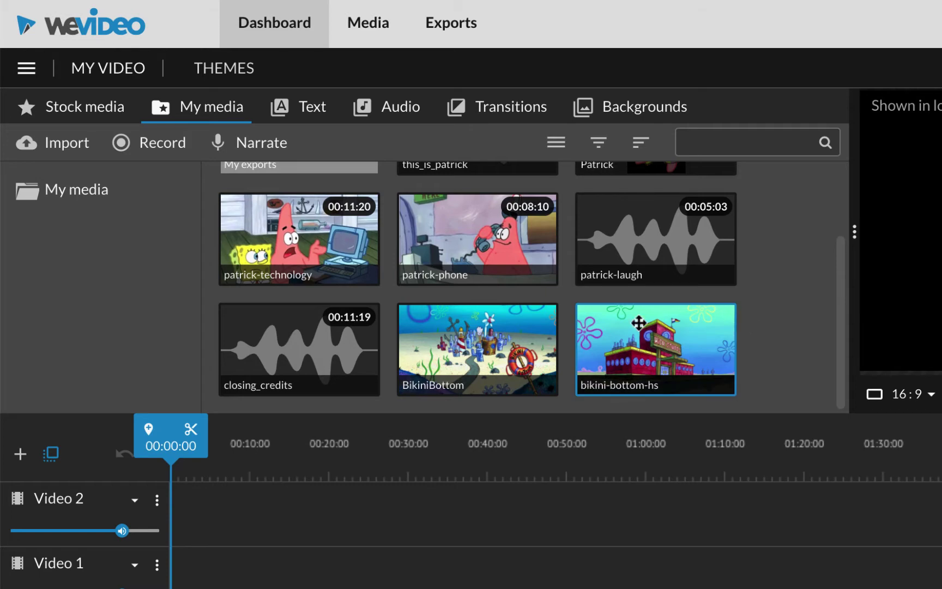
pyautogui.moveTo(647, 339); pyautogui.dragTo(206, 587)
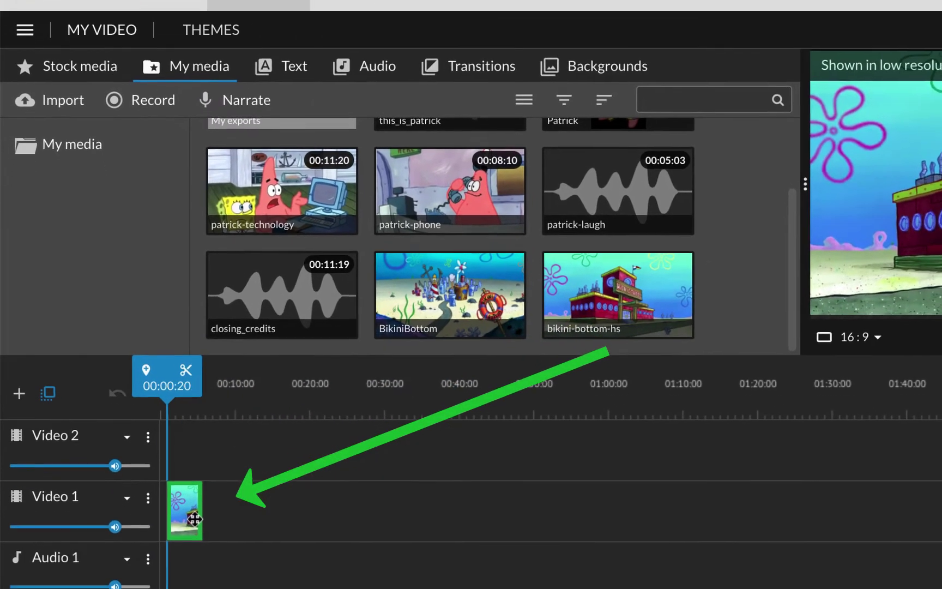
pyautogui.moveTo(194, 519); pyautogui.dragTo(186, 511)
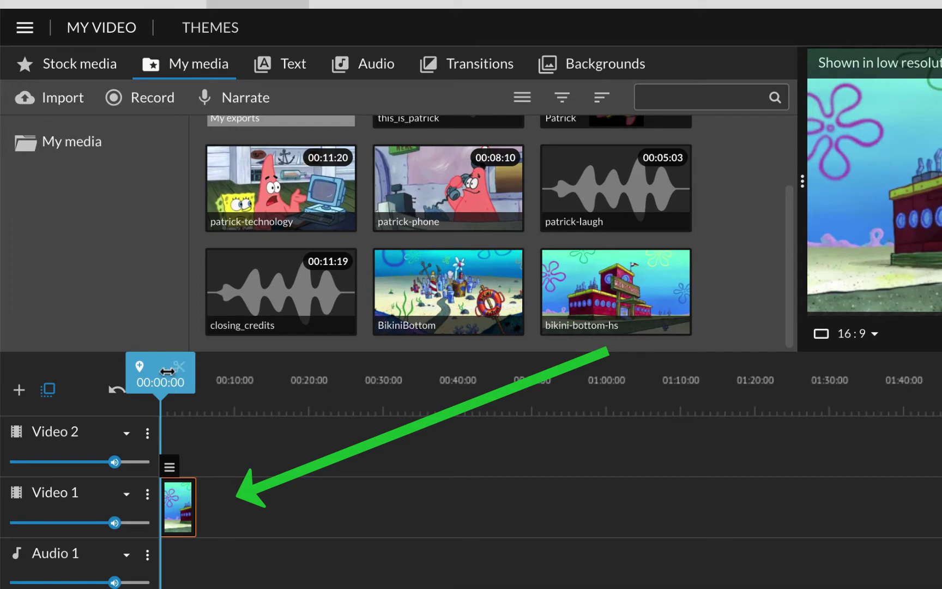
# - Extend the bikini-bottom-hs clip on the Video 1 track to 15 seconds and check its full length
pyautogui.moveTo(172, 370)
pyautogui.mouseDown()
pyautogui.moveTo(204, 372)
pyautogui.moveTo(196, 372)
pyautogui.mouseUp()
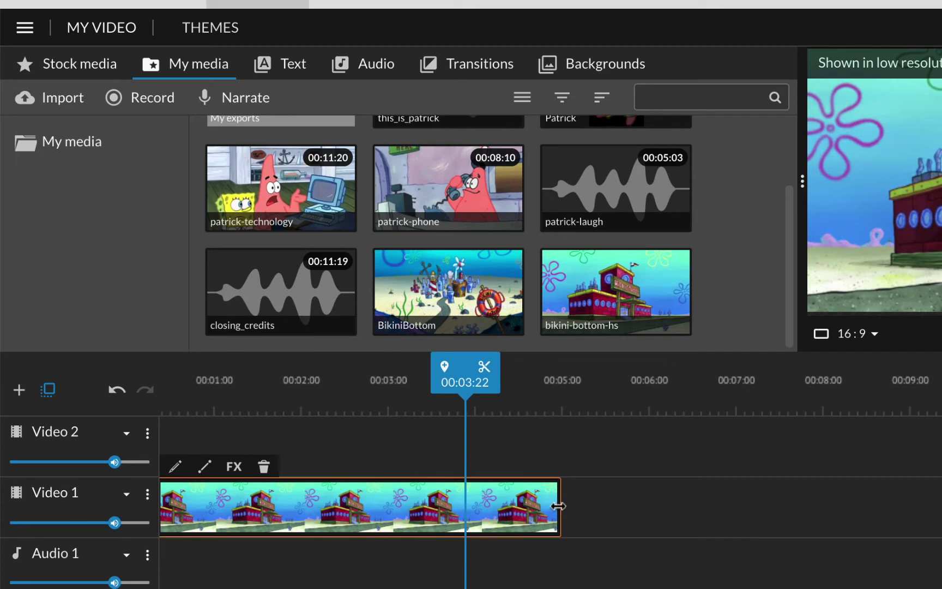
pyautogui.moveTo(558, 506)
pyautogui.mouseDown()
pyautogui.moveTo(941, 507)
pyautogui.moveTo(717, 507)
pyautogui.moveTo(895, 489)
pyautogui.moveTo(940, 496)
pyautogui.mouseUp()
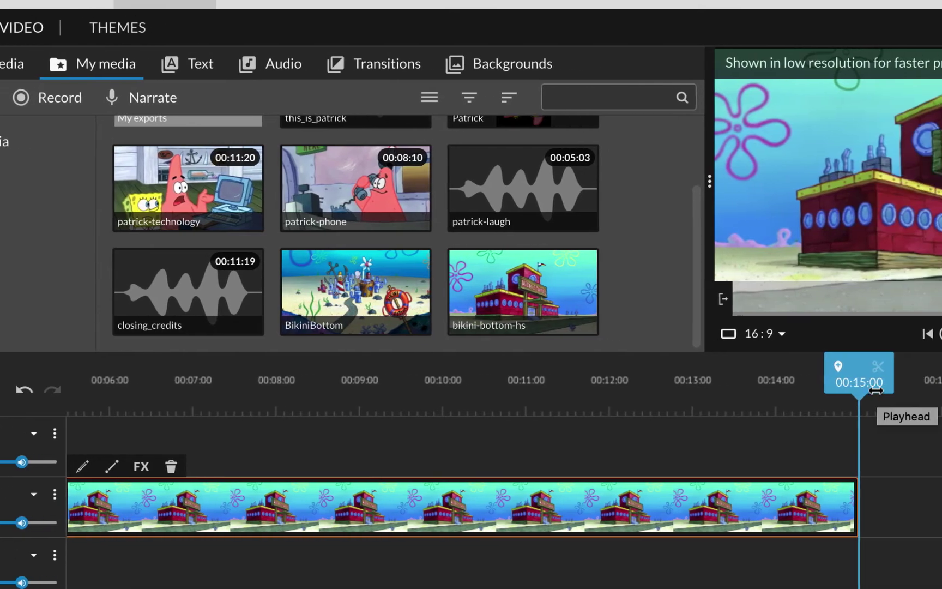
pyautogui.hscroll(-2, 765, 531)
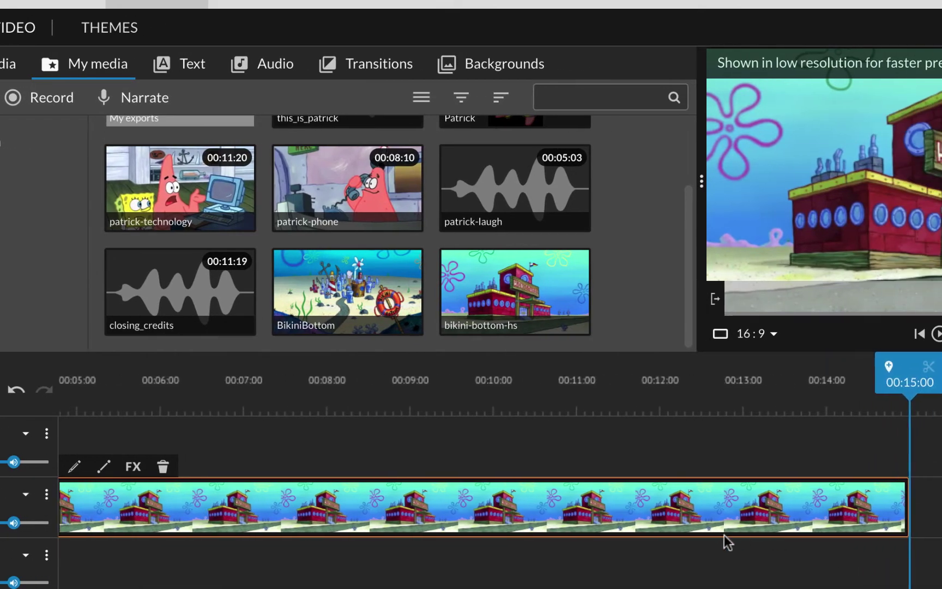
pyautogui.hscroll(-5, 724, 535)
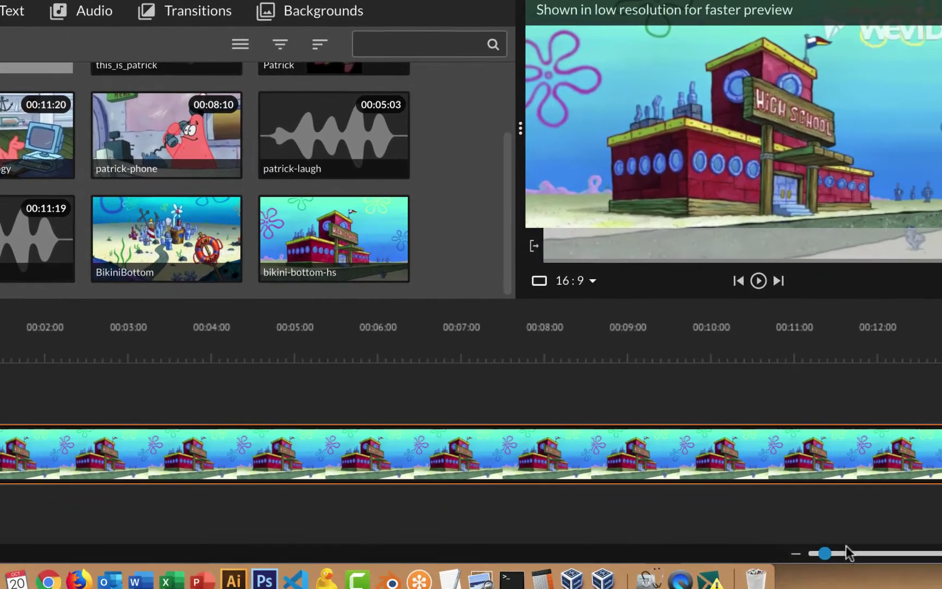
pyautogui.hscroll(8, 772, 538)
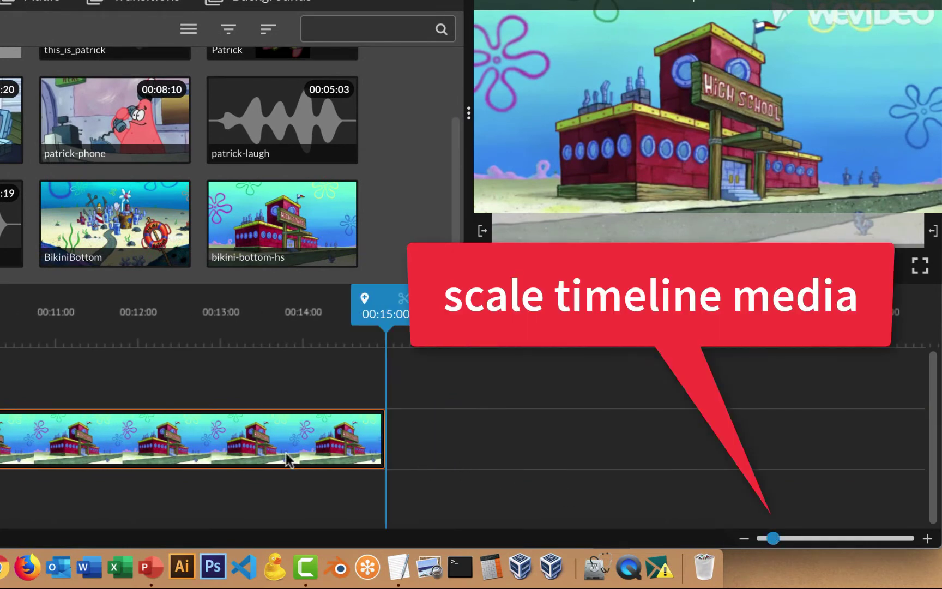
pyautogui.hscroll(-8, 288, 460)
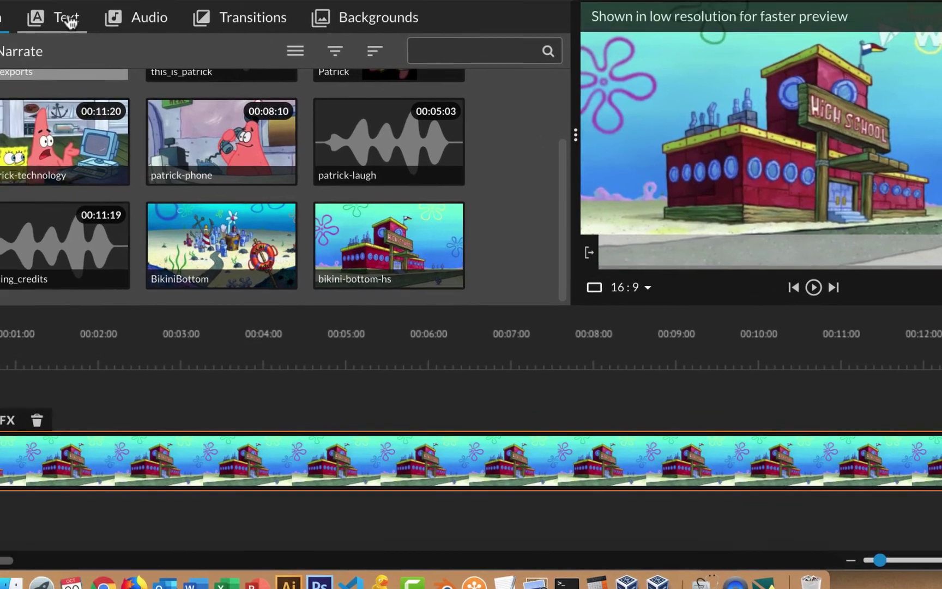
# - Add the static Basic text title to the start of the Video 2 track, above the image
pyautogui.click(67, 19)
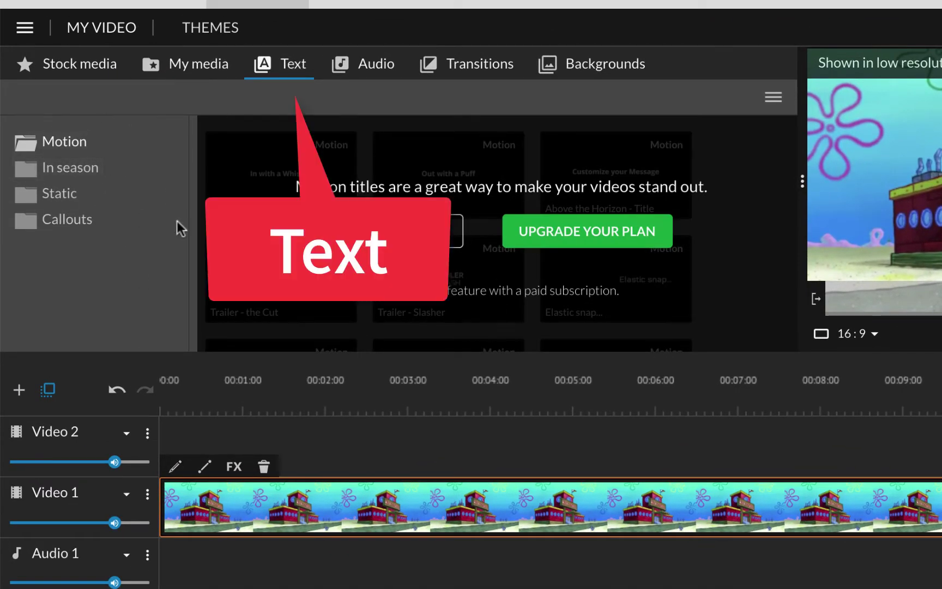
pyautogui.click(61, 194)
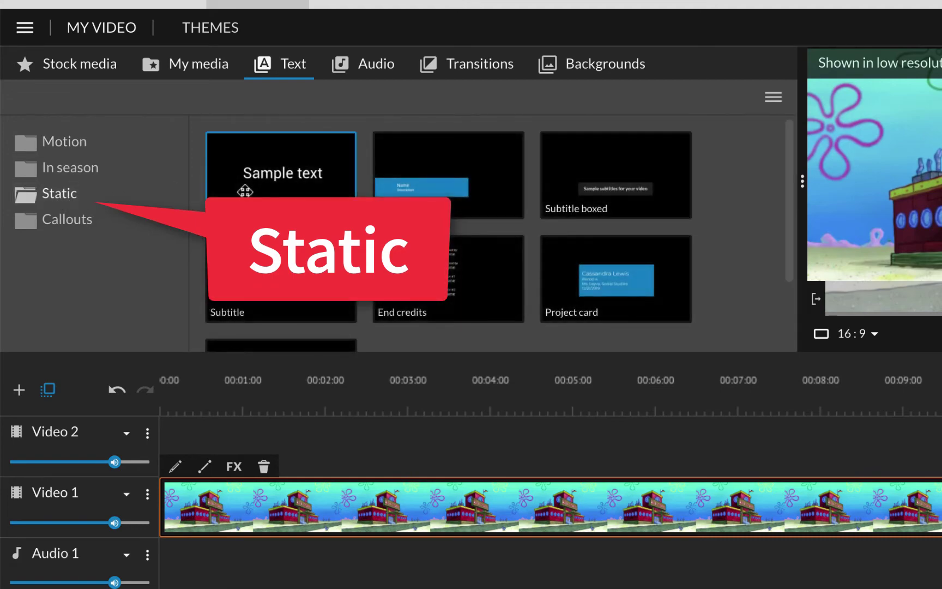
pyautogui.moveTo(281, 175); pyautogui.dragTo(181, 460)
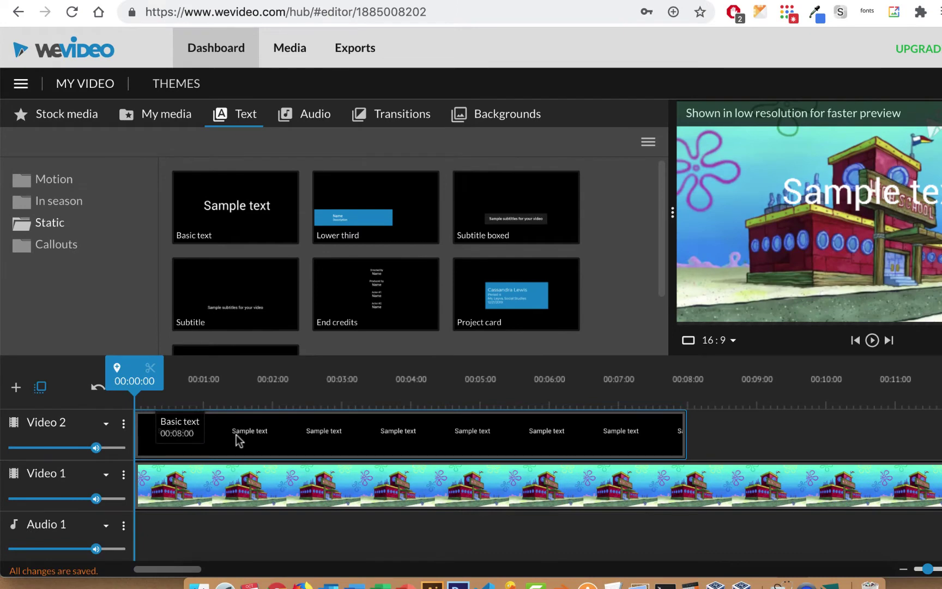
# - Replace the title's sample text with "This is Patrick!"
pyautogui.doubleClick(236, 434)
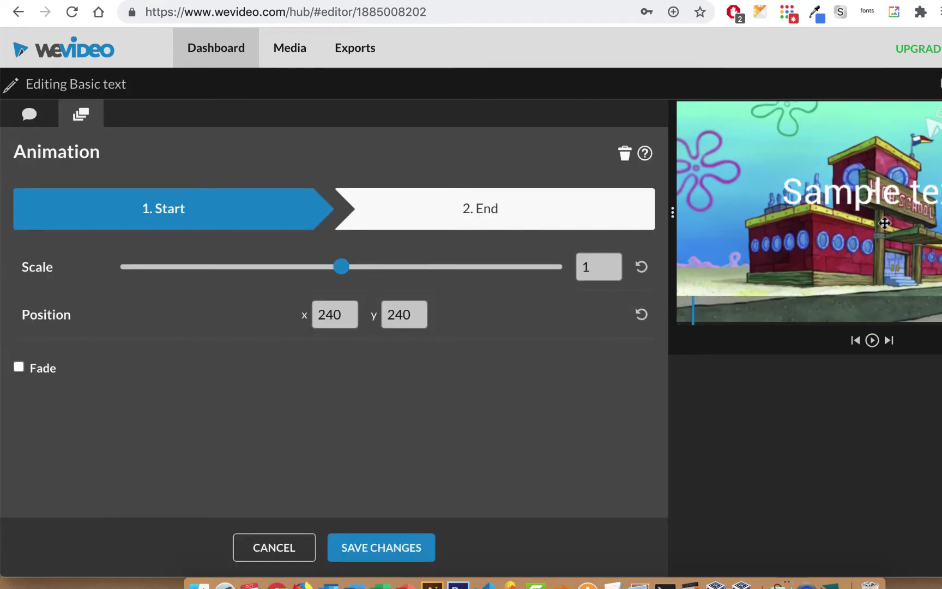
pyautogui.click(30, 116)
pyautogui.moveTo(104, 201); pyautogui.dragTo(1, 205)
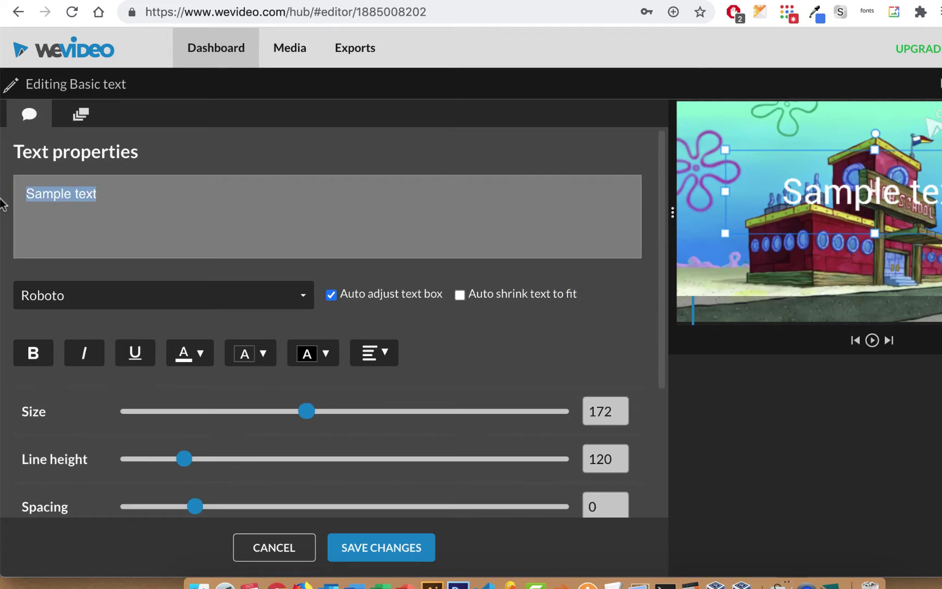
pyautogui.write('This is Patrick!')
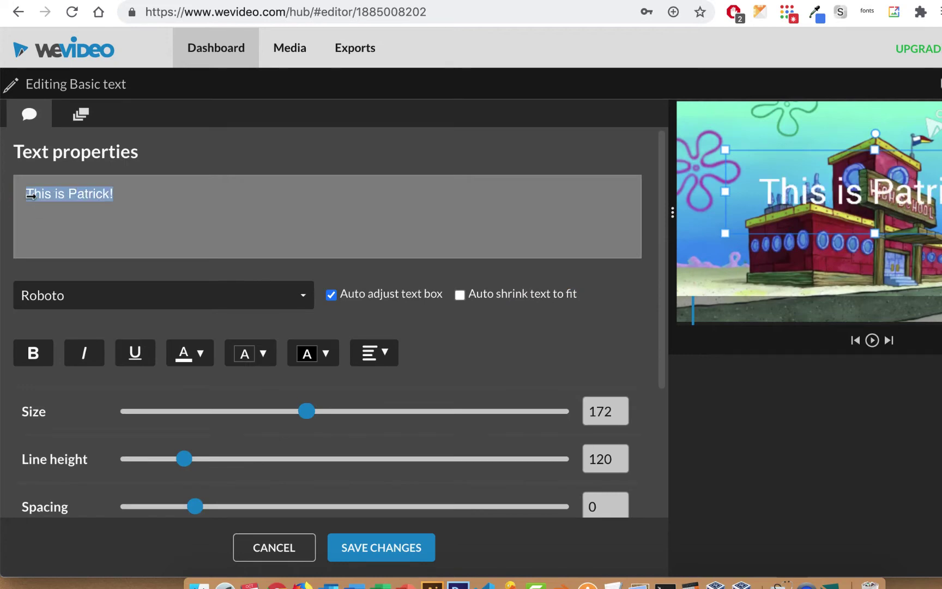
# - Set the font of the "This is Patrick!" title to Bangers
pyautogui.click(304, 295)
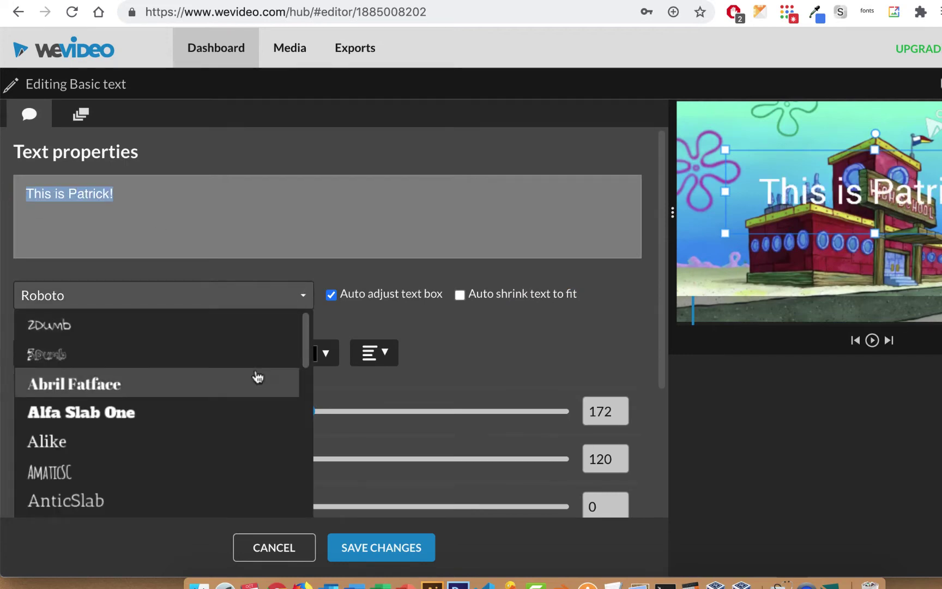
pyautogui.scroll(-3, 257, 376)
pyautogui.scroll(-1, 258, 376)
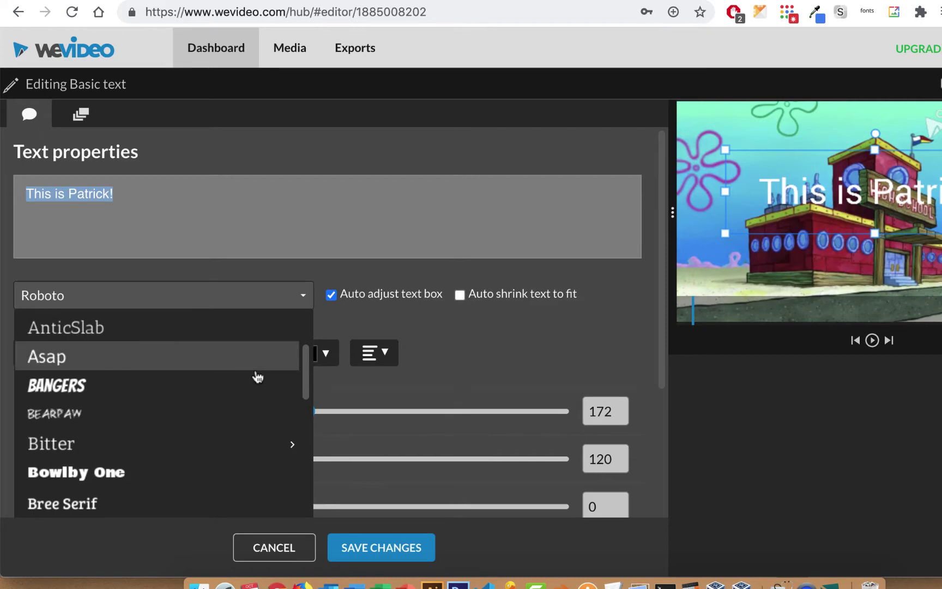
pyautogui.click(77, 385)
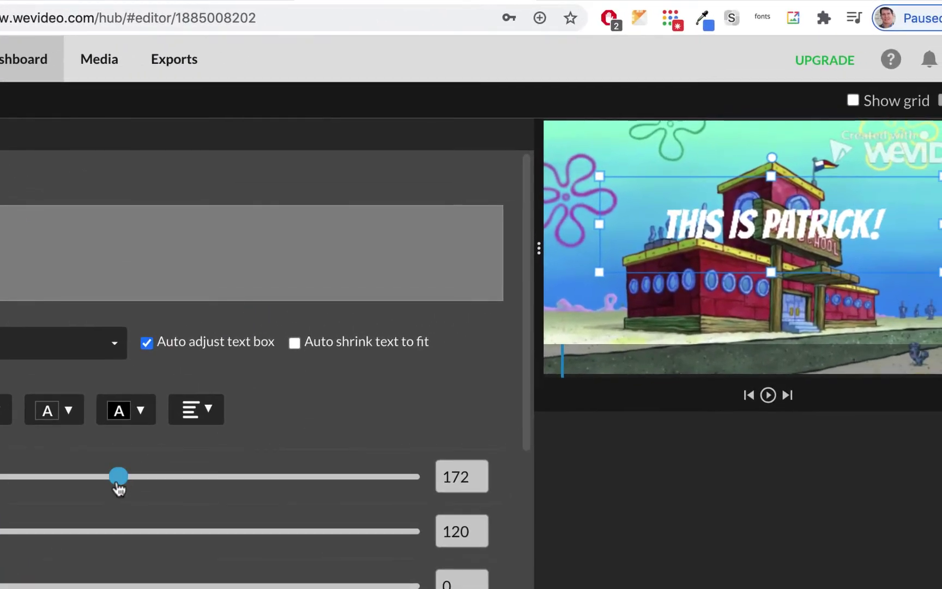
# - Enlarge the title text to size 280 and tilt its text box slightly counter-clockwise in the preview
pyautogui.moveTo(308, 419); pyautogui.dragTo(312, 418)
pyautogui.moveTo(126, 483); pyautogui.dragTo(242, 486)
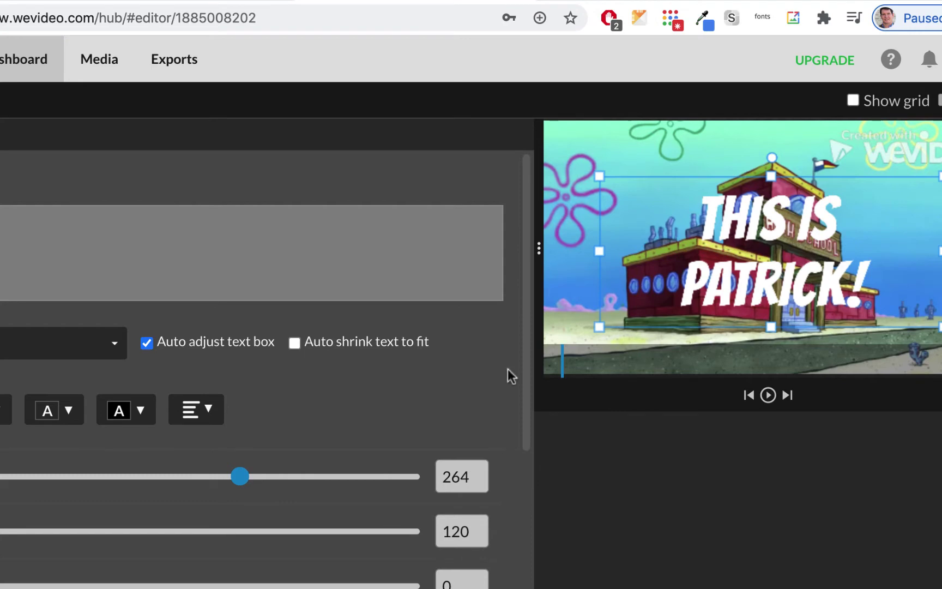
pyautogui.moveTo(243, 479); pyautogui.dragTo(264, 482)
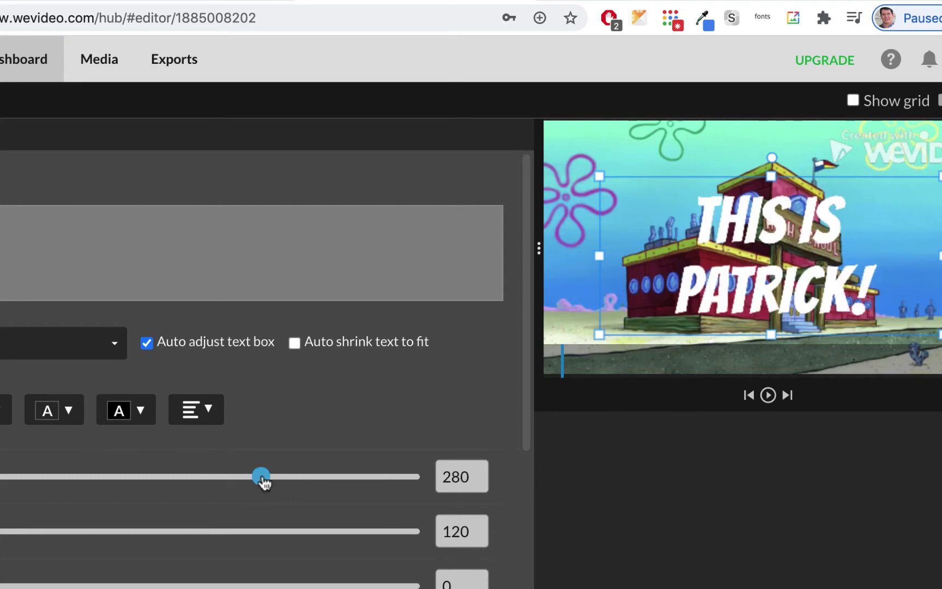
pyautogui.moveTo(773, 156); pyautogui.dragTo(763, 157)
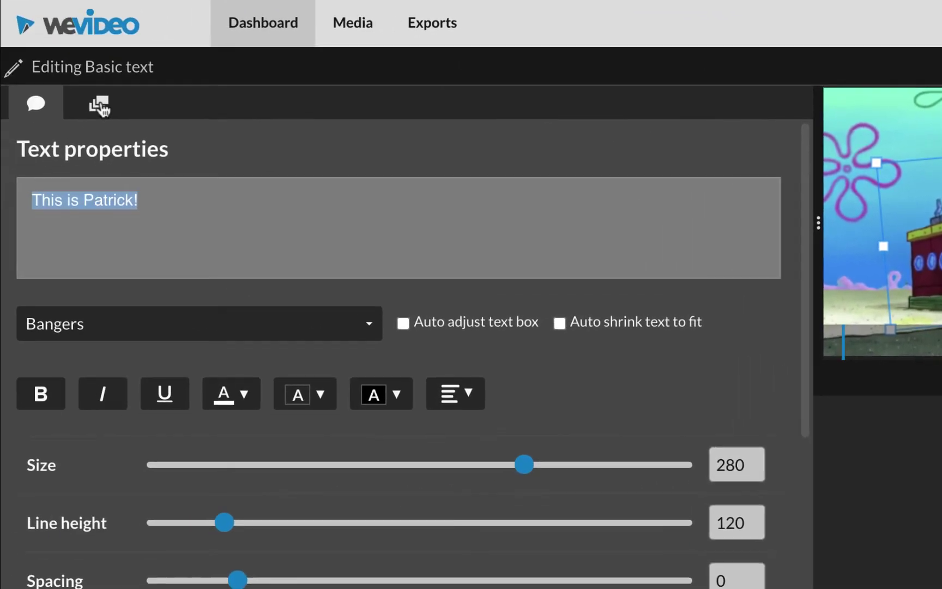
# - Enable a fade on the title with 1-second fade in and fade out, and save the title changes
pyautogui.click(100, 104)
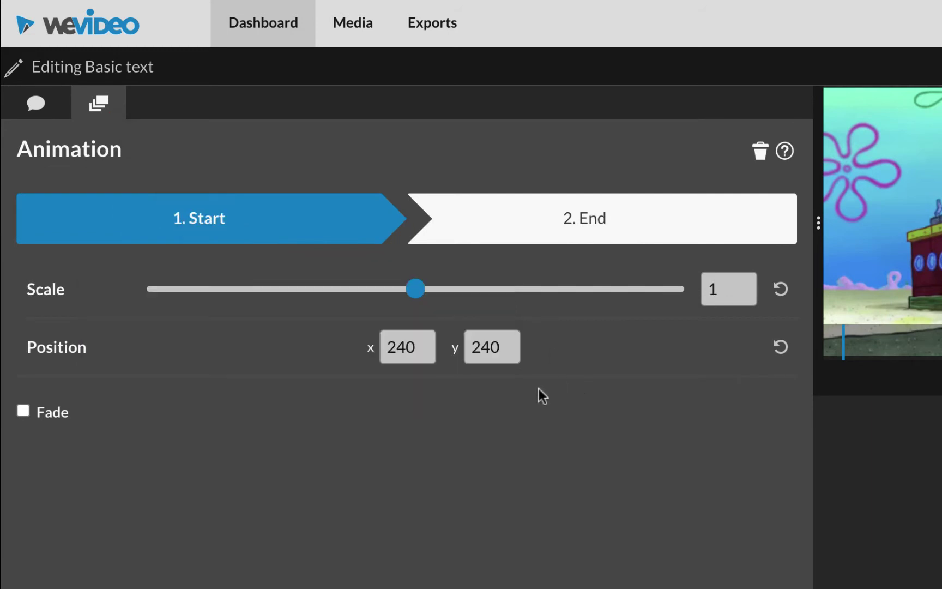
pyautogui.click(24, 413)
pyautogui.click(128, 418)
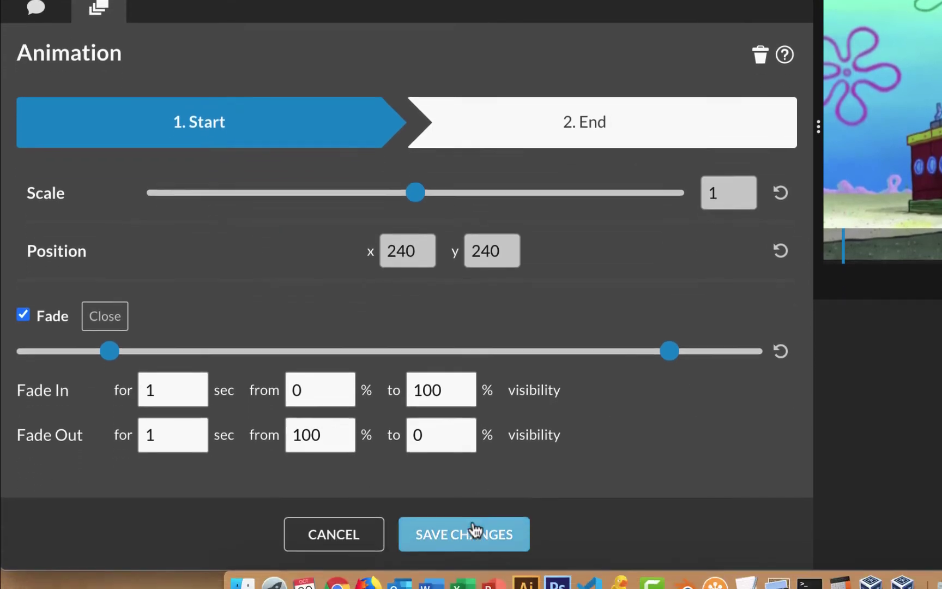
pyautogui.click(480, 536)
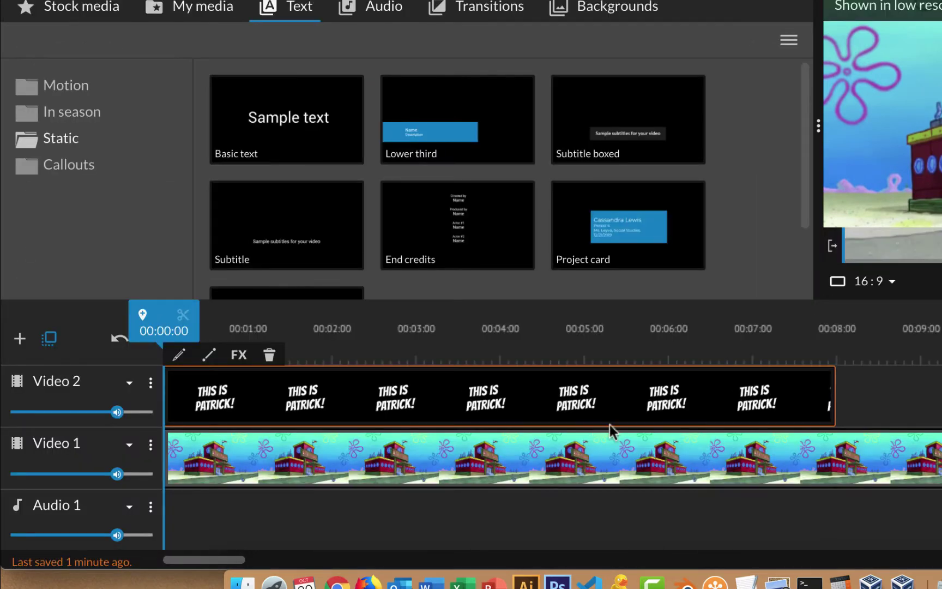
# - Shorten the title clip on Video 2 to about 3 seconds and play the opening from the start of the timeline
pyautogui.moveTo(832, 393); pyautogui.dragTo(415, 379)
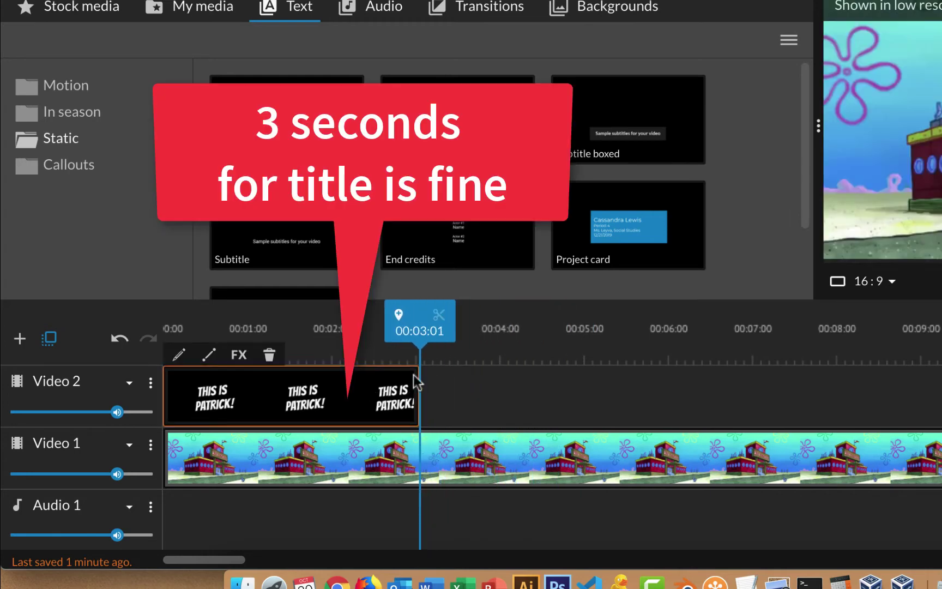
pyautogui.moveTo(417, 326); pyautogui.dragTo(164, 330)
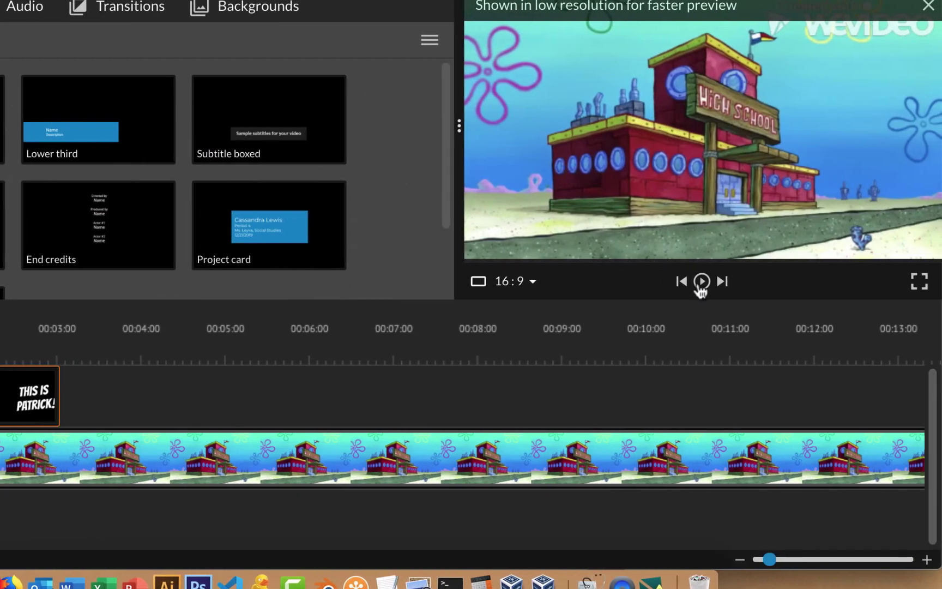
pyautogui.click(706, 283)
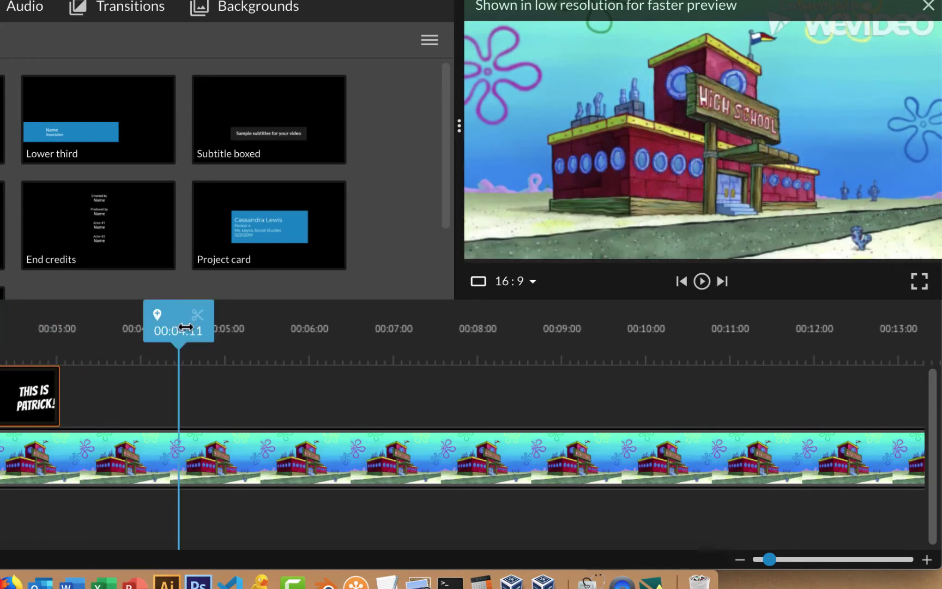
pyautogui.moveTo(185, 328); pyautogui.dragTo(1, 327)
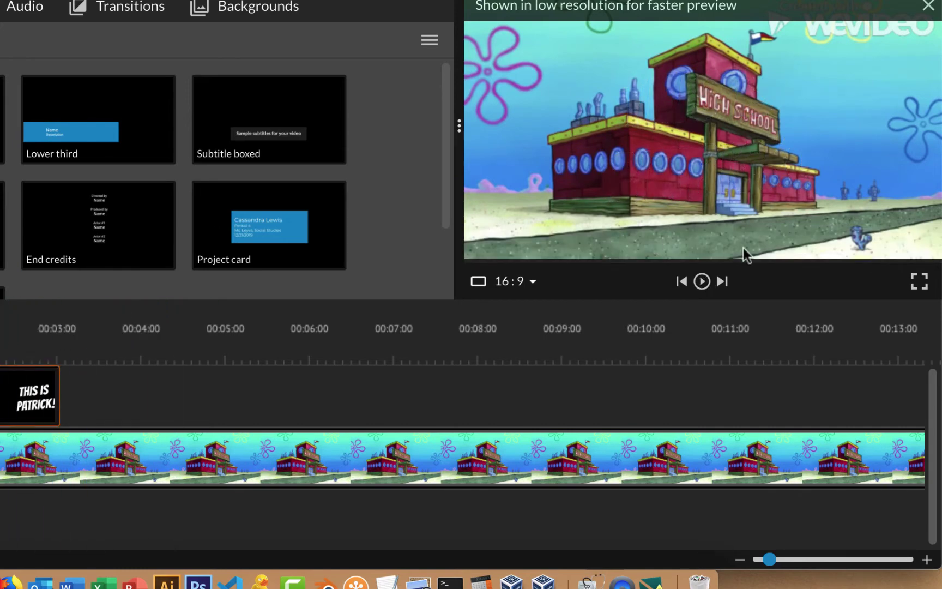
pyautogui.click(703, 282)
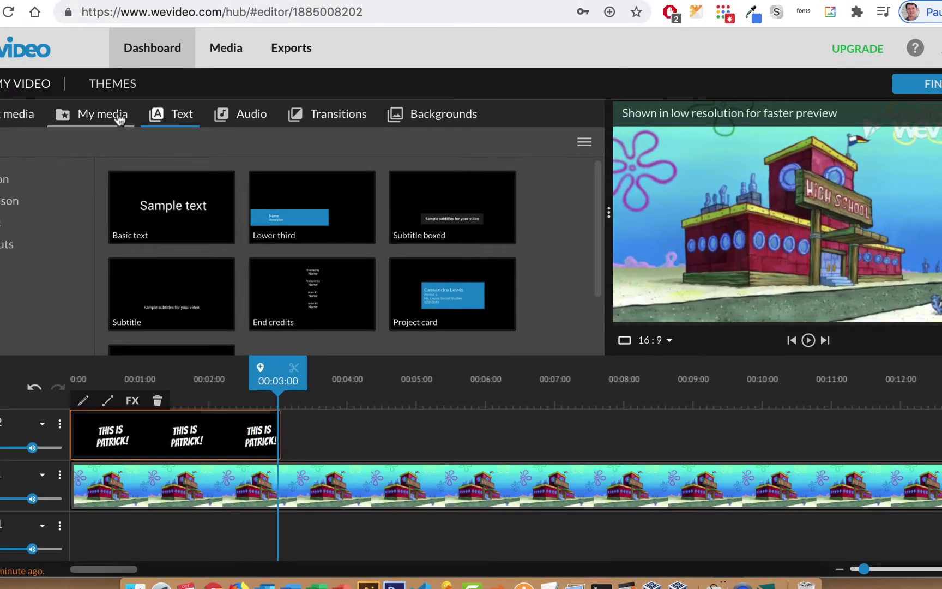
# - Place the this_is_patrick sound on the Audio 1 track at about 1 second and play the result from the start
pyautogui.click(120, 118)
pyautogui.moveTo(324, 217); pyautogui.dragTo(155, 538)
pyautogui.moveTo(131, 380); pyautogui.dragTo(71, 380)
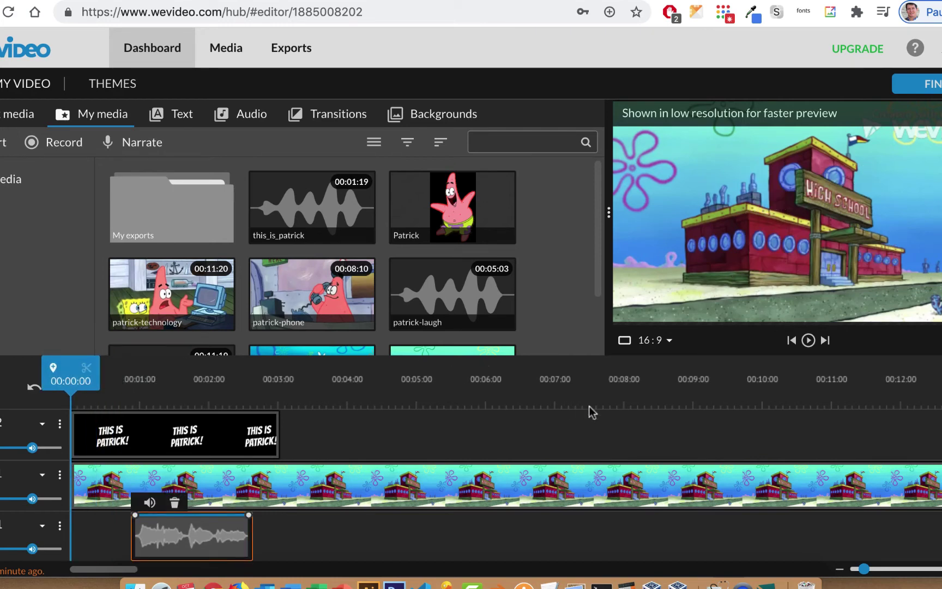
pyautogui.click(808, 340)
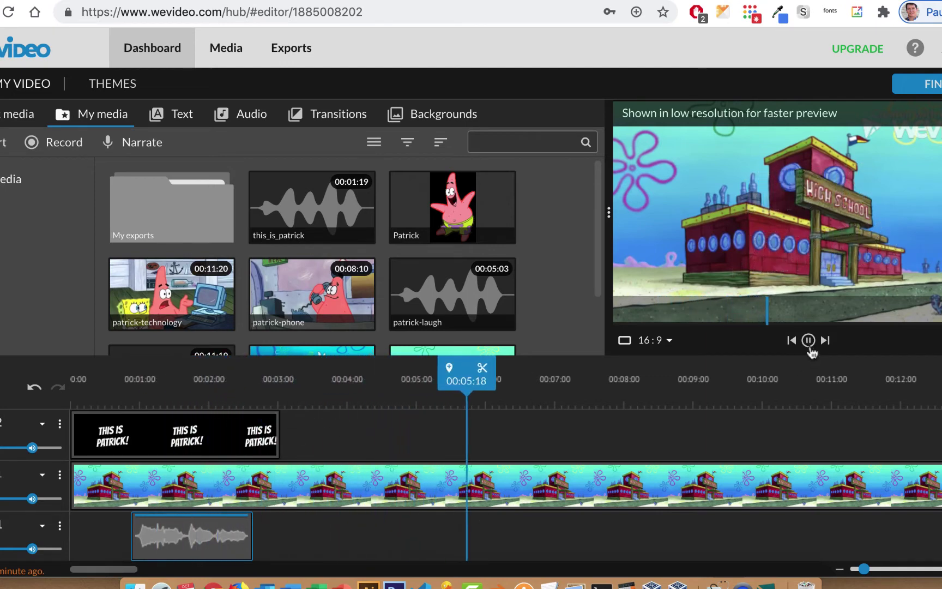
pyautogui.click(808, 340)
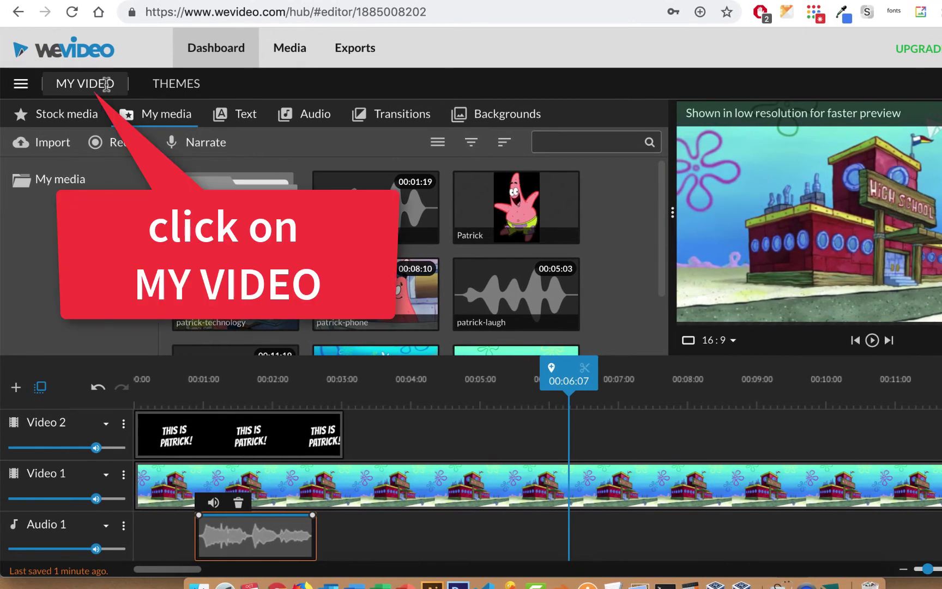
# - Rename the video as 8-patrick-animation and save the project
pyautogui.click(106, 85)
pyautogui.moveTo(465, 317); pyautogui.dragTo(282, 322)
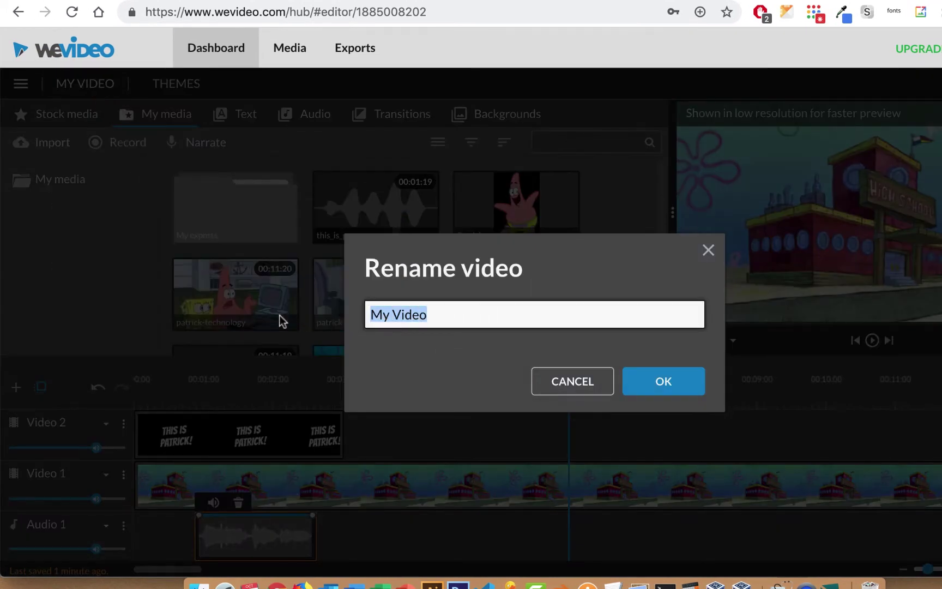
pyautogui.write('8-patrick-animation')
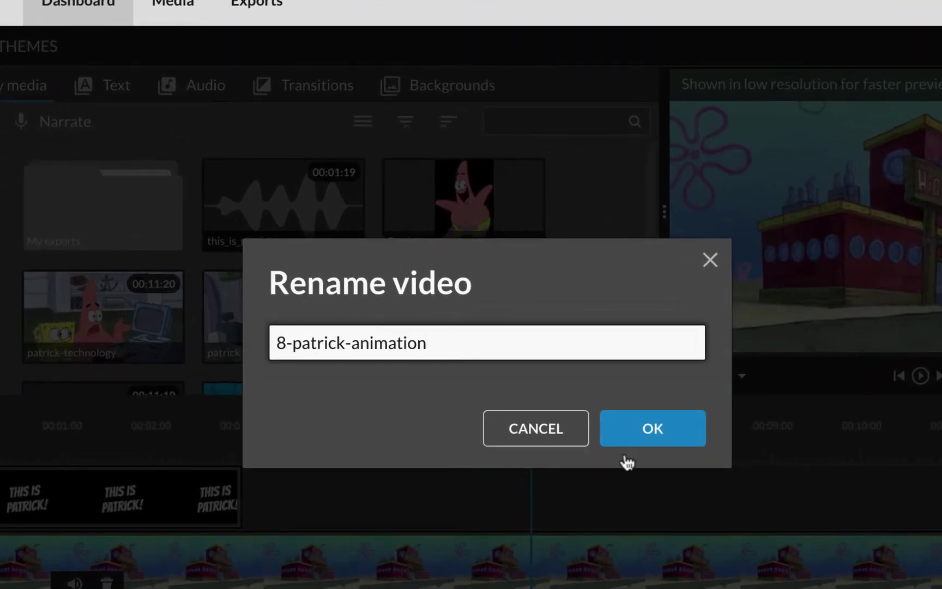
pyautogui.click(653, 437)
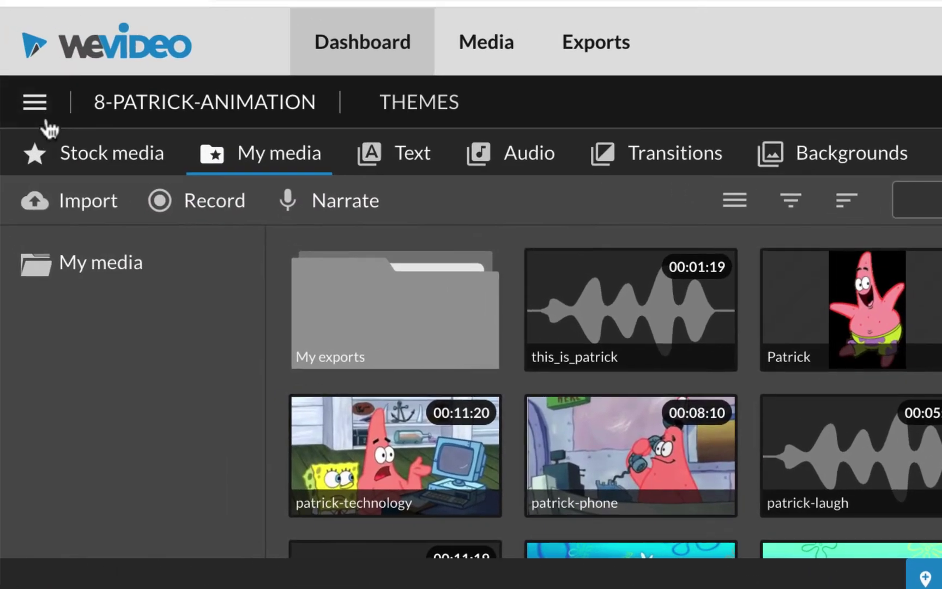
pyautogui.click(34, 106)
pyautogui.click(51, 362)
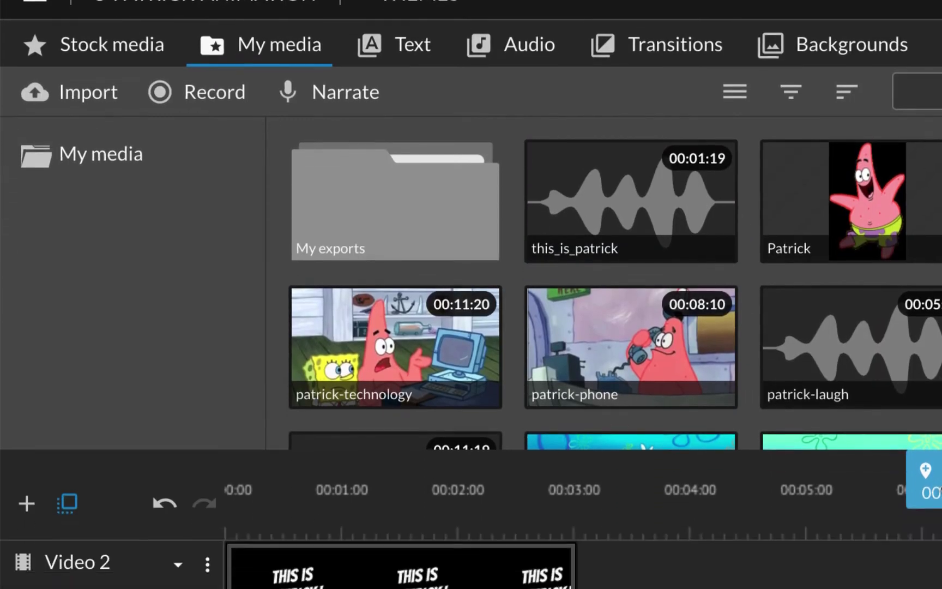
# - Add the Patrick image to the Video 2 track and move it directly behind the title clip
pyautogui.moveTo(924, 480); pyautogui.dragTo(856, 462)
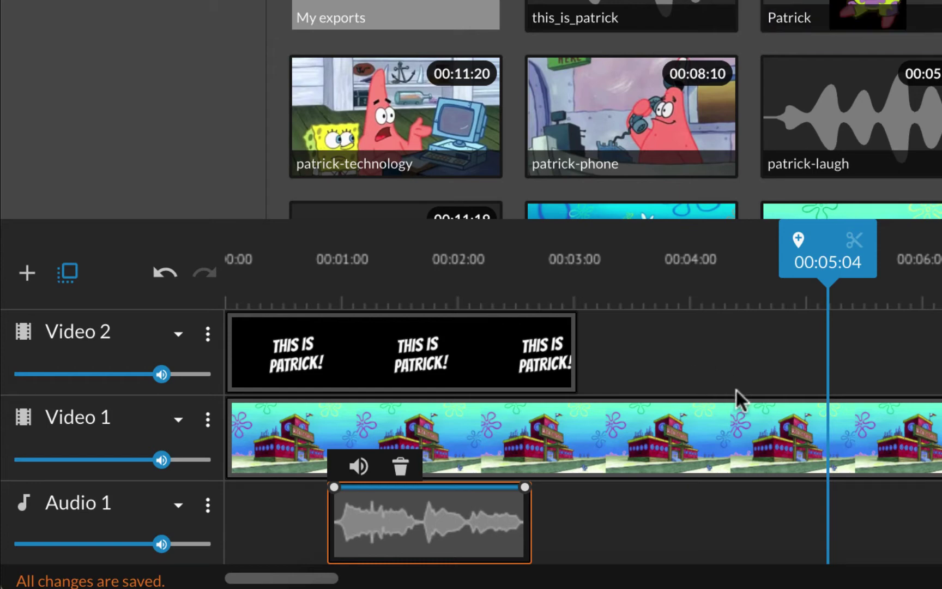
pyautogui.hscroll(5, 739, 400)
pyautogui.hscroll(2, 738, 401)
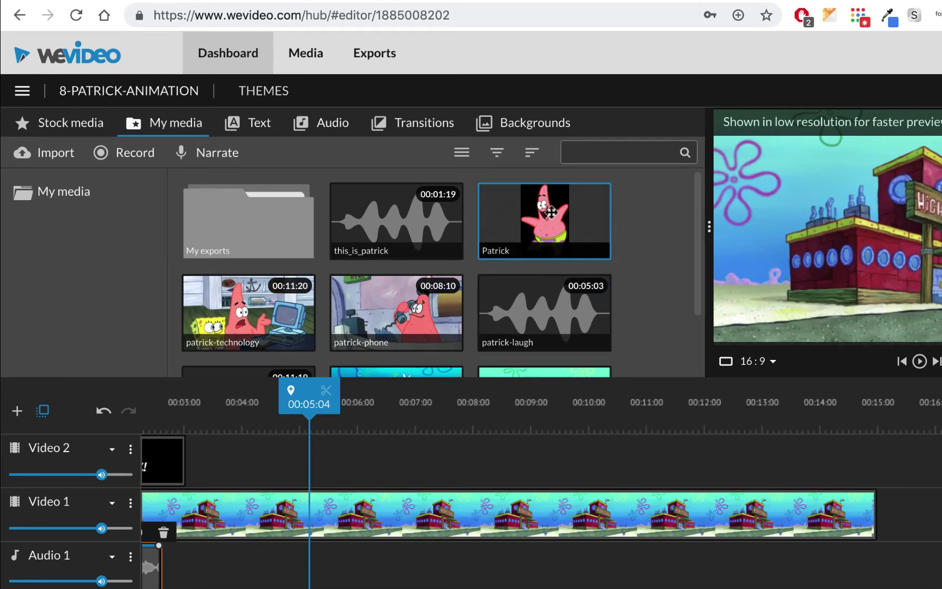
pyautogui.moveTo(544, 221); pyautogui.dragTo(202, 459)
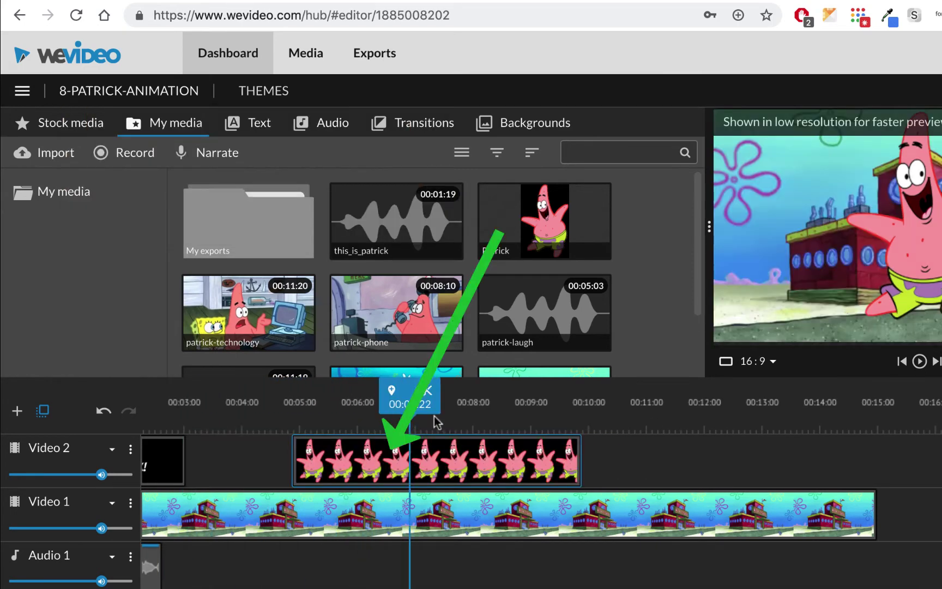
pyautogui.moveTo(434, 416)
pyautogui.mouseDown()
pyautogui.moveTo(547, 437)
pyautogui.moveTo(390, 431)
pyautogui.moveTo(389, 415)
pyautogui.moveTo(446, 415)
pyautogui.mouseUp()
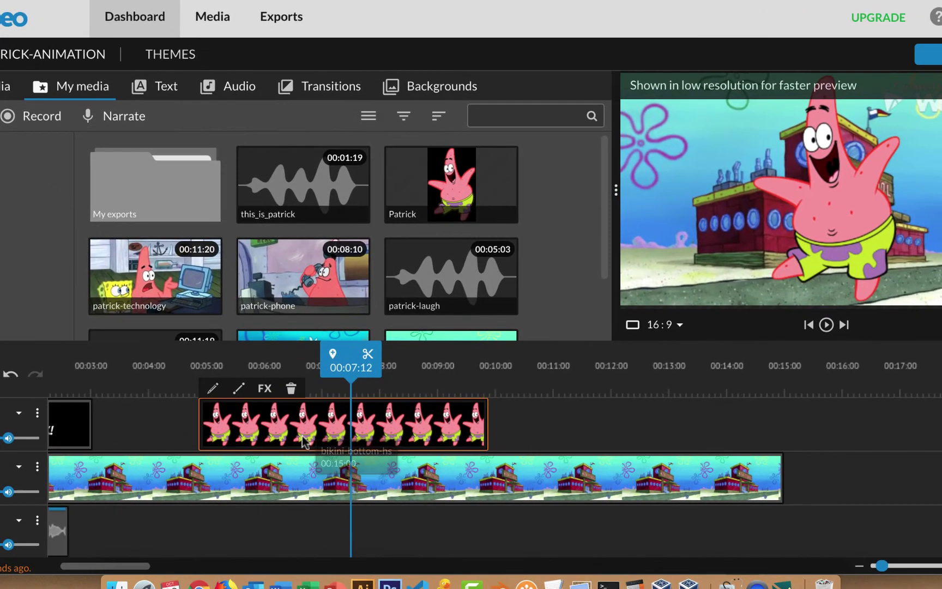
pyautogui.moveTo(388, 466); pyautogui.dragTo(298, 466)
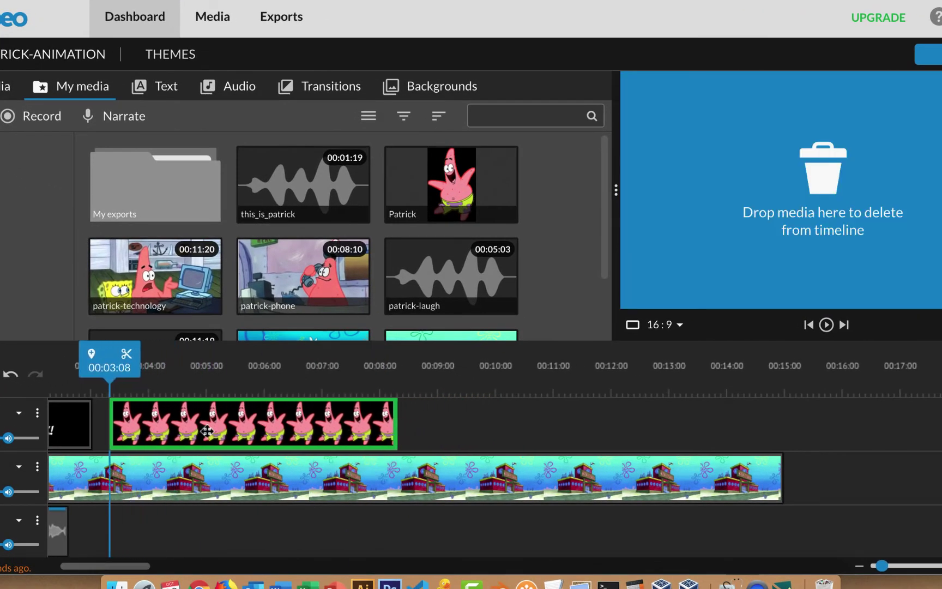
pyautogui.moveTo(206, 431); pyautogui.dragTo(195, 436)
# - Extend the Patrick clip on Video 2 so it ends at about 00:08:21
pyautogui.moveTo(118, 366); pyautogui.dragTo(412, 417)
pyautogui.click(342, 424)
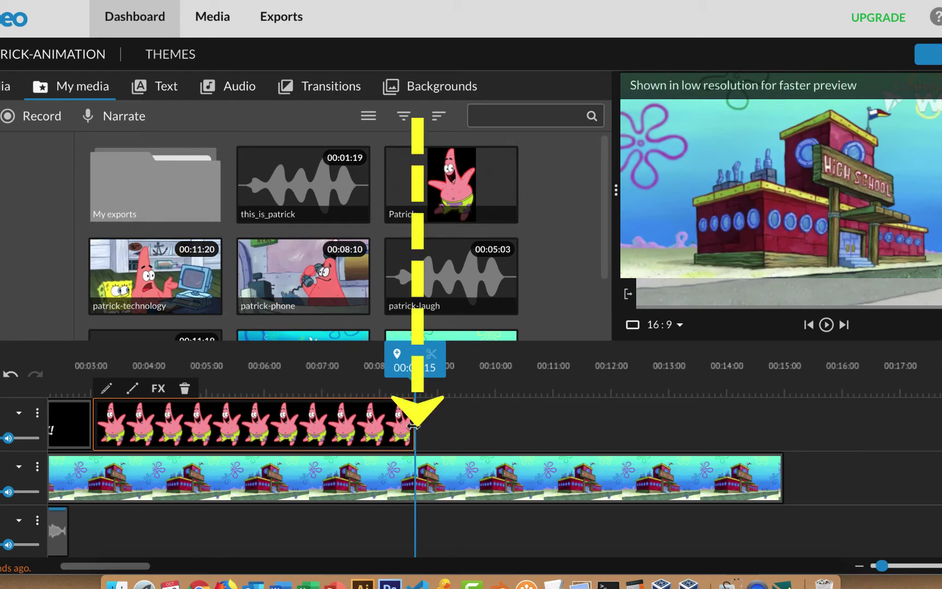
pyautogui.moveTo(411, 426); pyautogui.dragTo(427, 431)
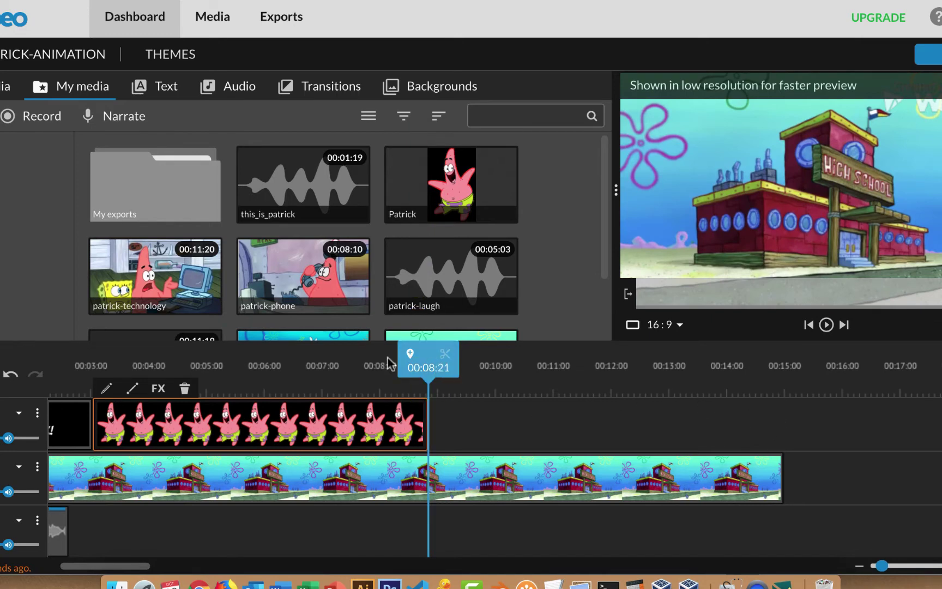
# - Open the Patrick clip's animation settings and move Patrick's end position to about x 35, y 8, beside the high school
pyautogui.moveTo(415, 368); pyautogui.dragTo(230, 369)
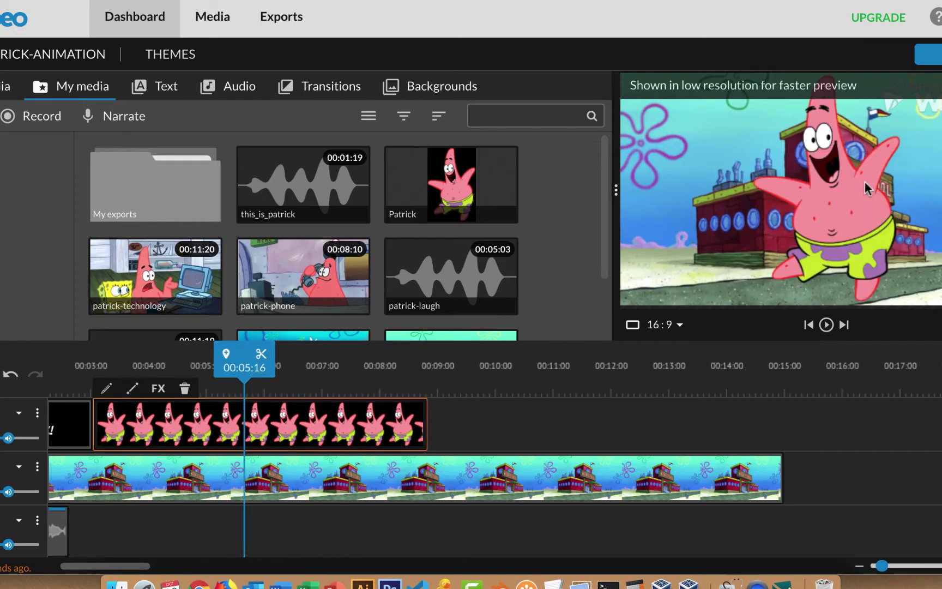
pyautogui.doubleClick(210, 420)
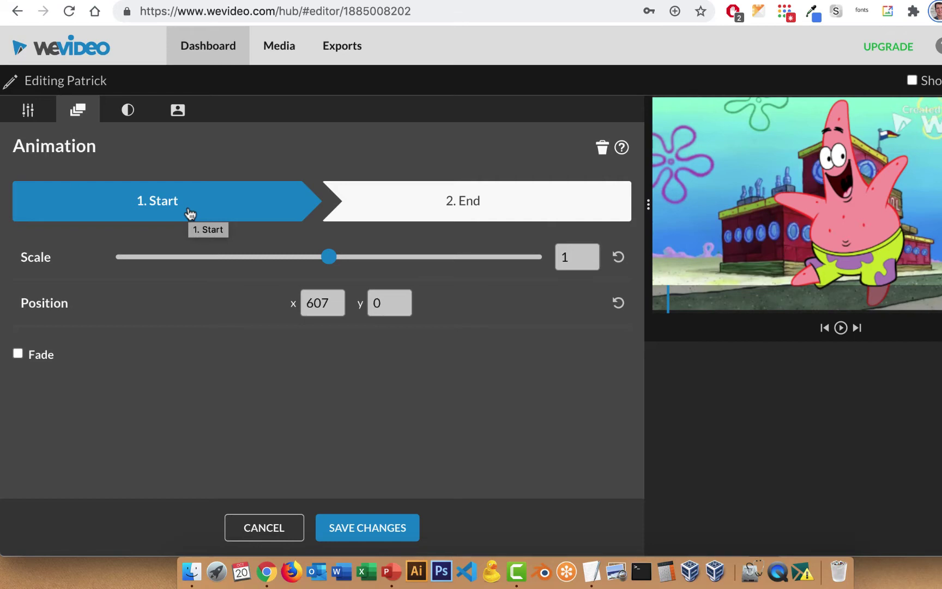
pyautogui.click(479, 207)
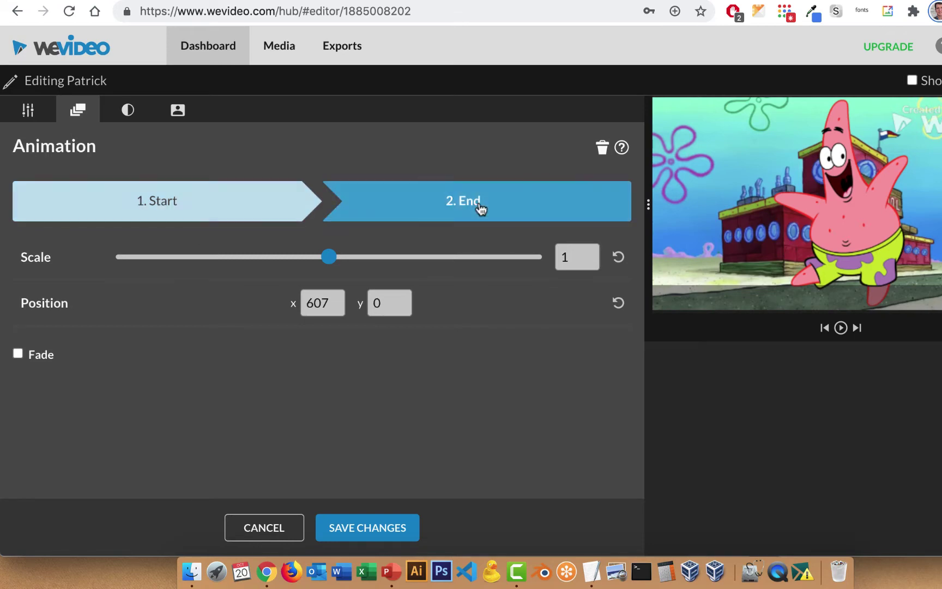
pyautogui.moveTo(876, 181); pyautogui.dragTo(754, 211)
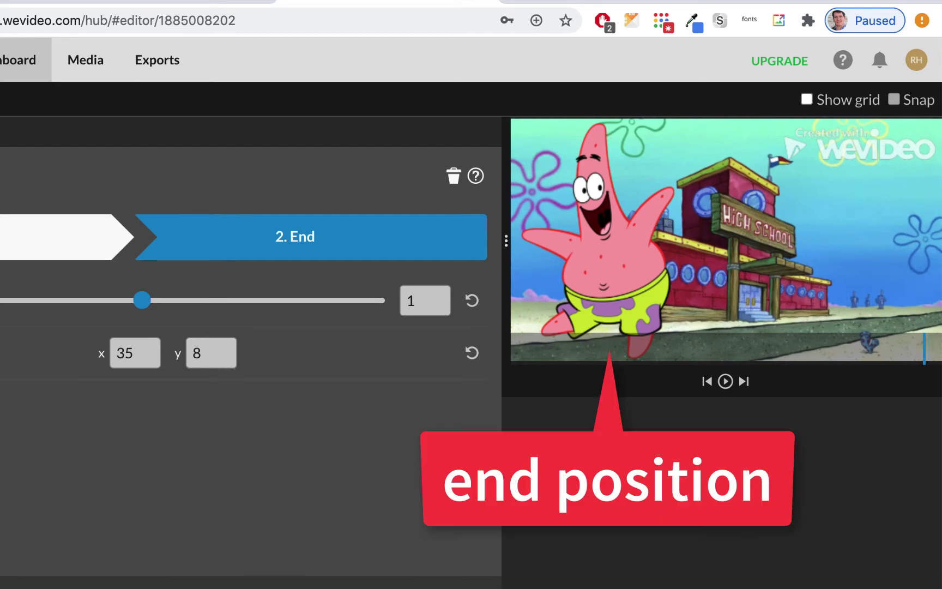
# - Set Patrick's scale at the start of the animation to 0.23
pyautogui.click(10, 240)
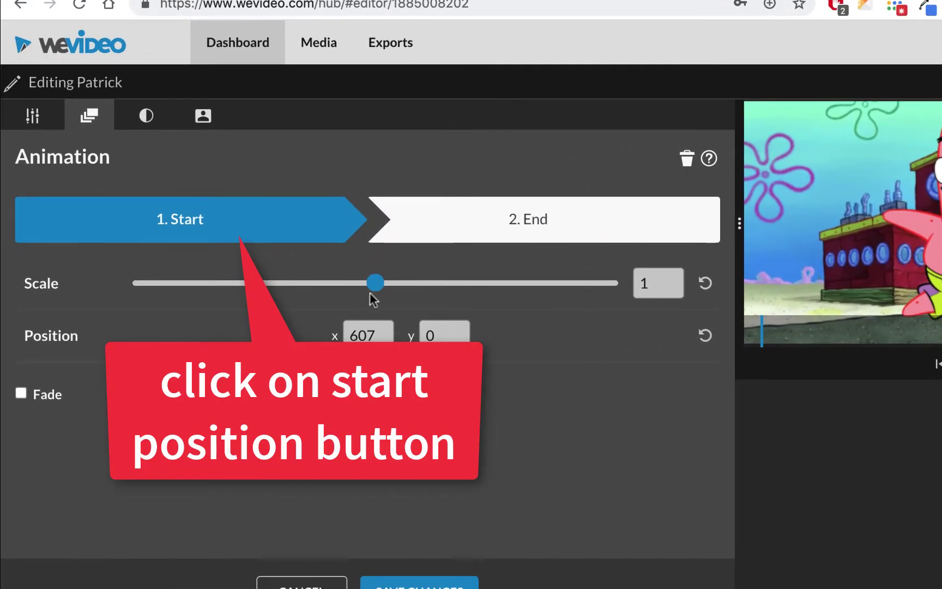
pyautogui.moveTo(375, 283); pyautogui.dragTo(234, 283)
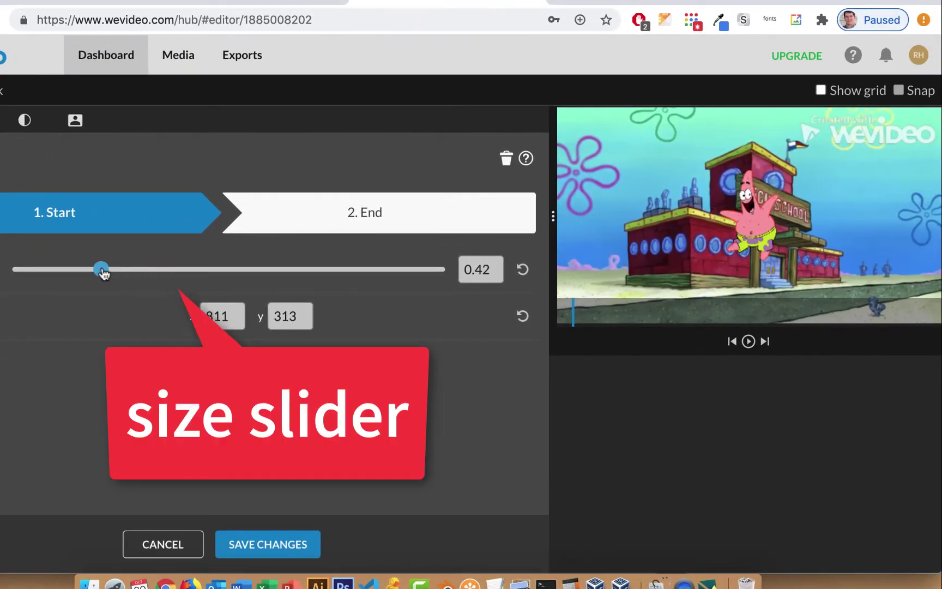
pyautogui.moveTo(102, 271); pyautogui.dragTo(59, 269)
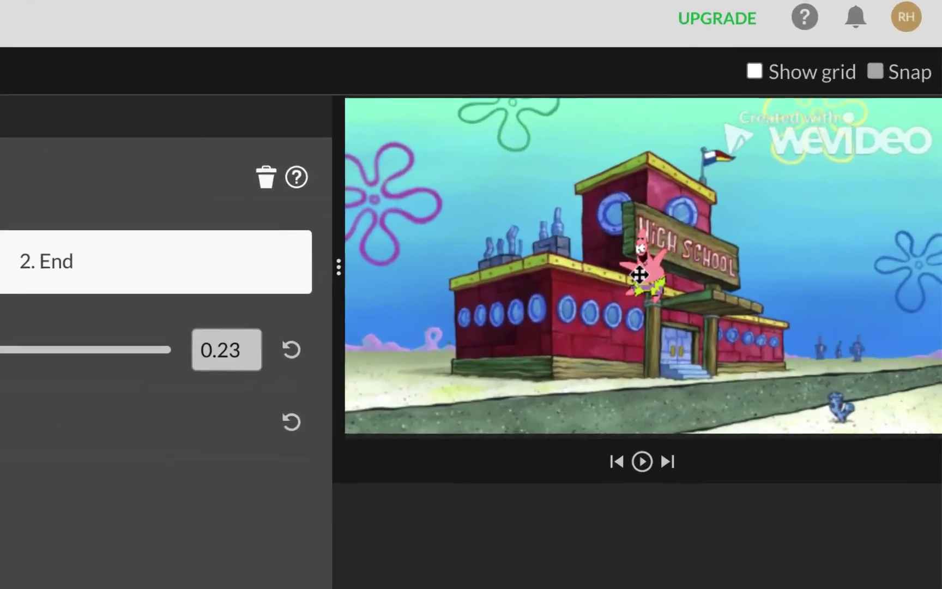
# - Move Patrick's start position to about x 1785, y 664, off beside the road, compare the start and end states, and save the changes
pyautogui.moveTo(730, 225); pyautogui.dragTo(926, 281)
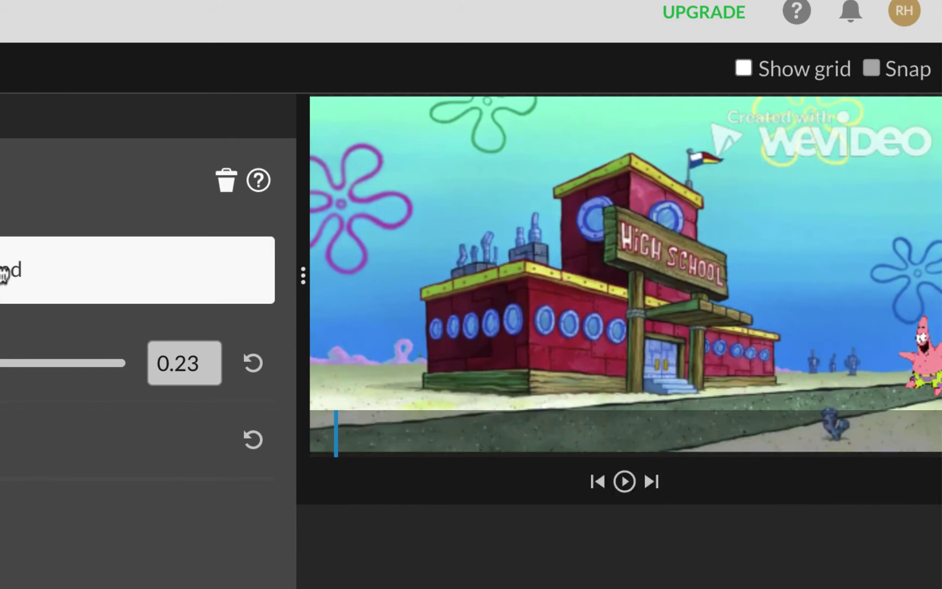
pyautogui.click(5, 270)
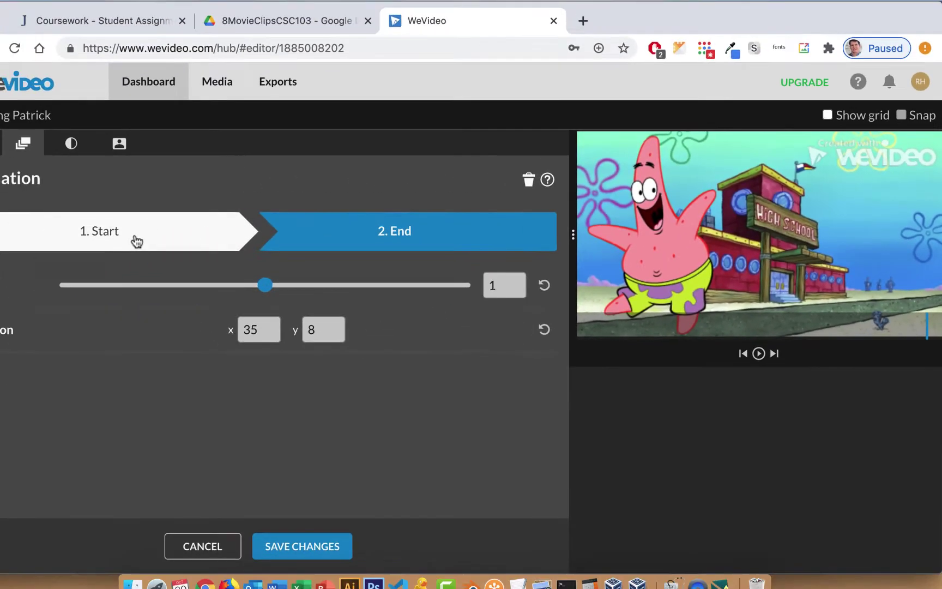
pyautogui.click(136, 242)
pyautogui.click(452, 229)
pyautogui.click(158, 237)
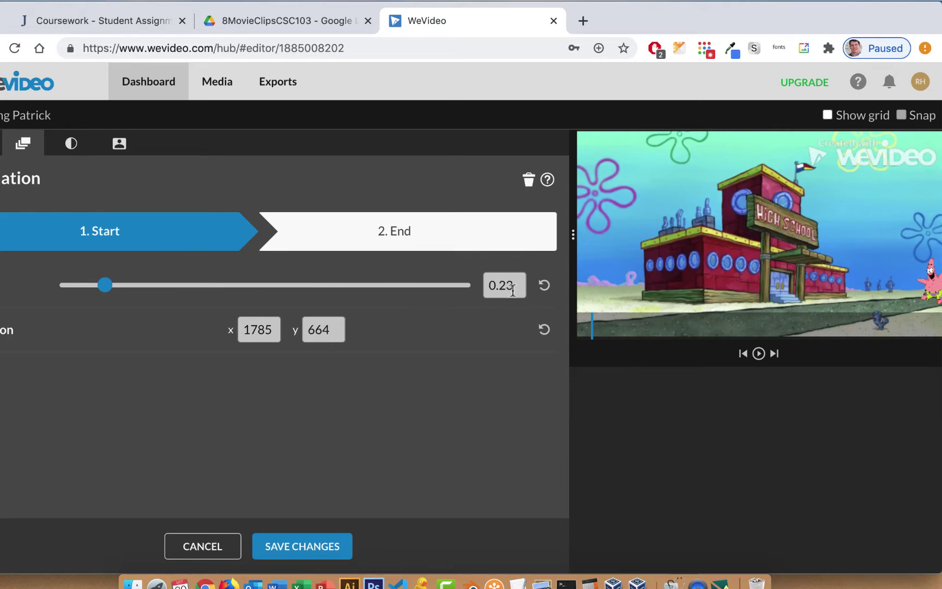
pyautogui.click(426, 235)
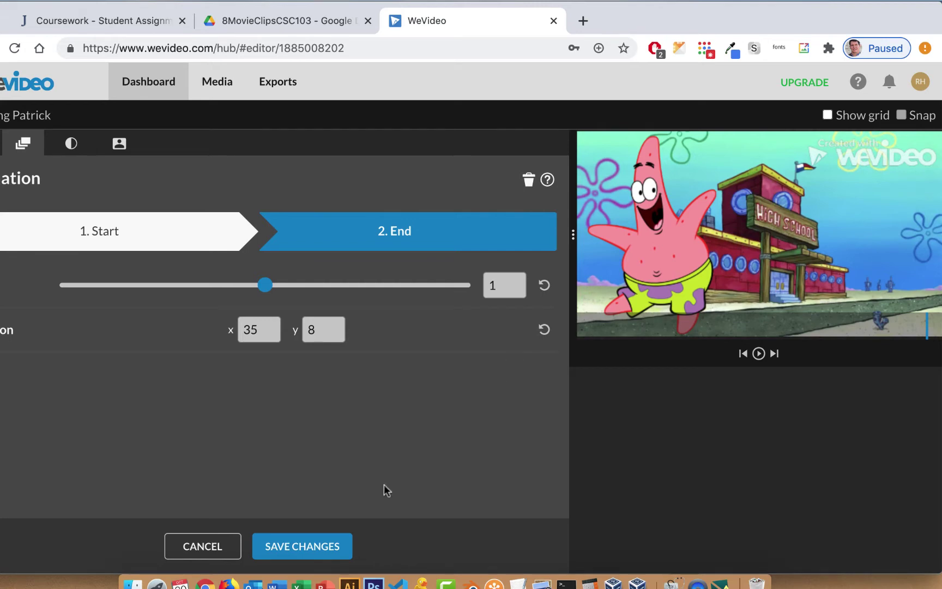
pyautogui.click(303, 547)
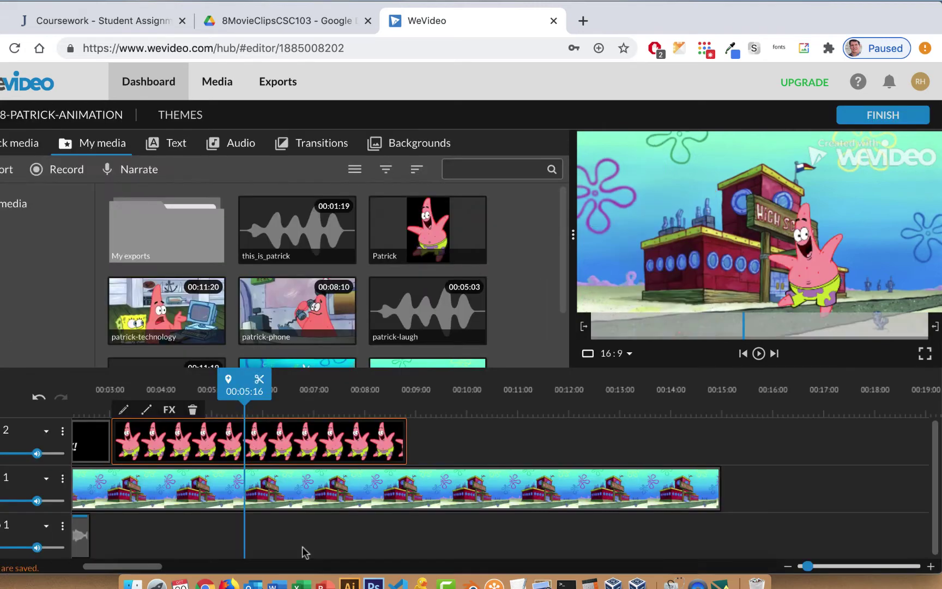
# - Preview the Patrick animation from about 00:02:23 and review the clip's start and end animation settings without changing them
pyautogui.moveTo(241, 384); pyautogui.dragTo(101, 383)
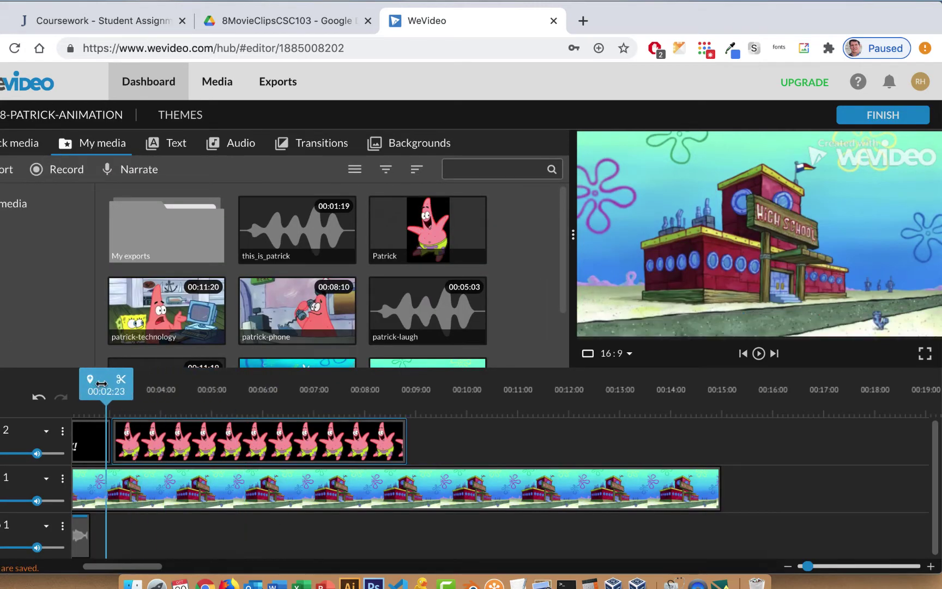
pyautogui.click(758, 353)
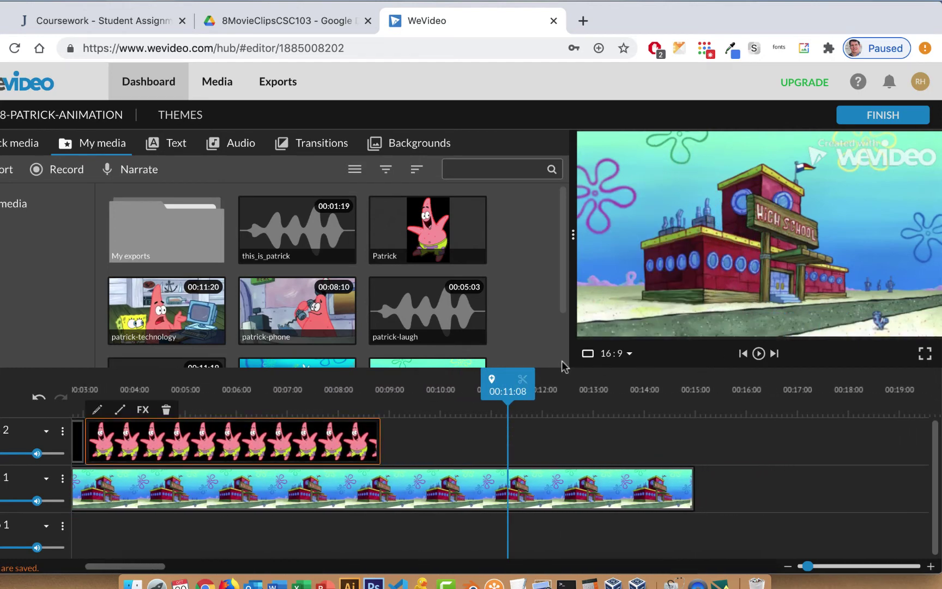
pyautogui.click(293, 389)
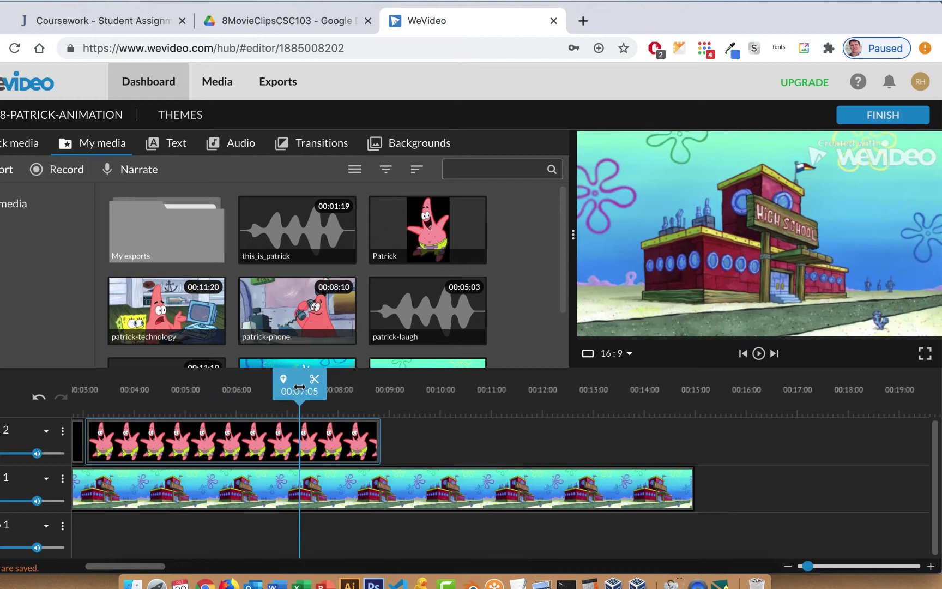
pyautogui.doubleClick(274, 446)
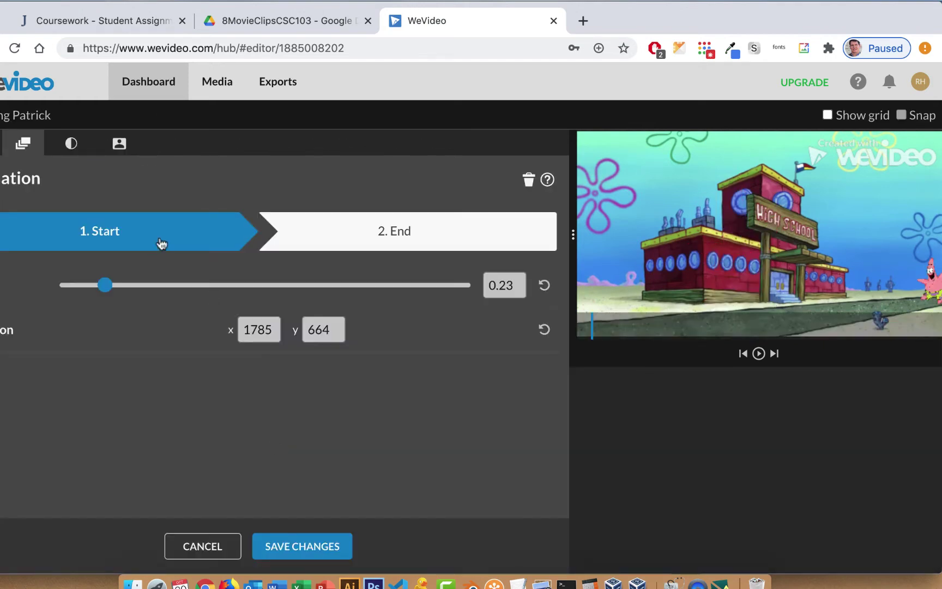
pyautogui.click(433, 238)
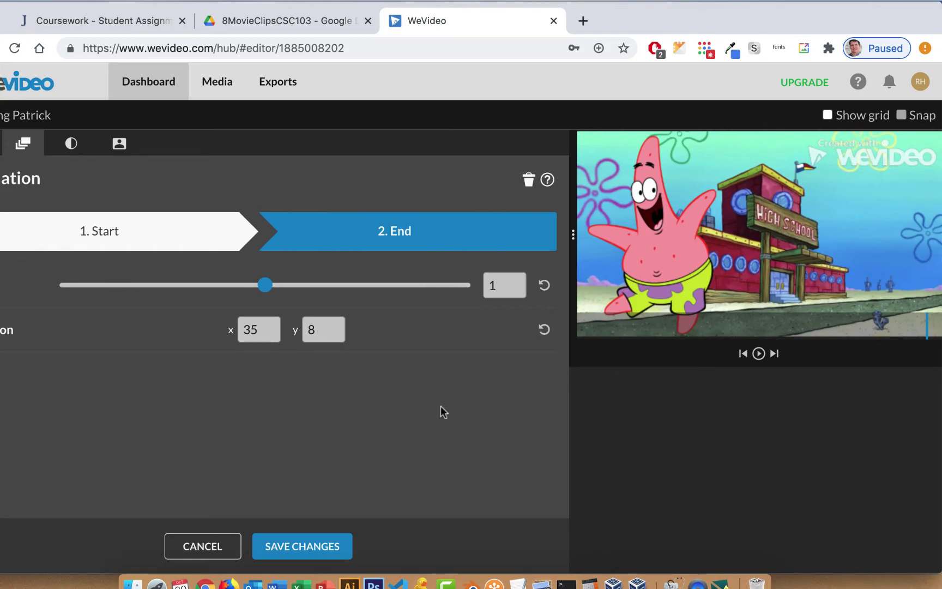
pyautogui.click(215, 547)
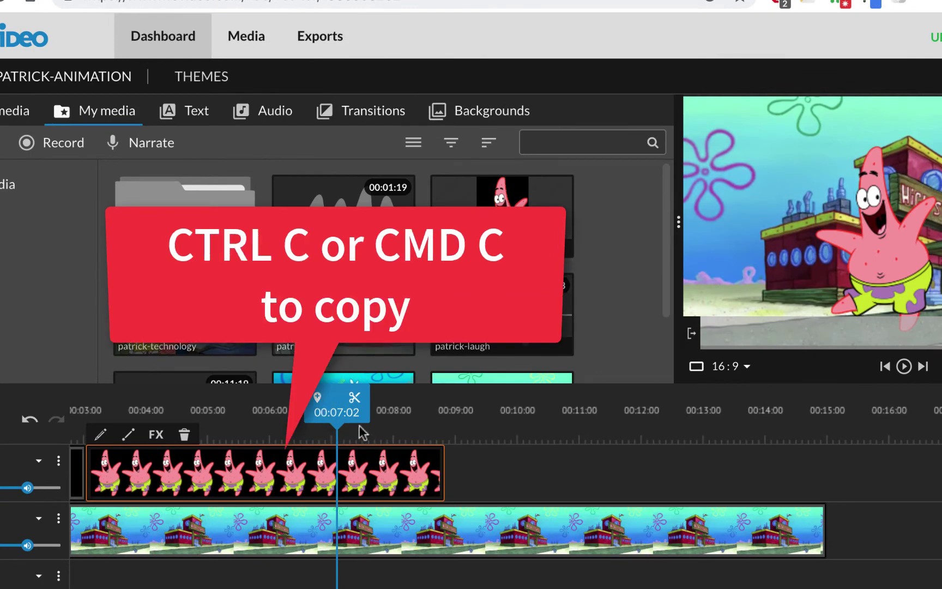
# - Copy the Patrick clip and paste it on the Video 2 track just past the end of the original clip
pyautogui.moveTo(347, 415); pyautogui.dragTo(410, 417)
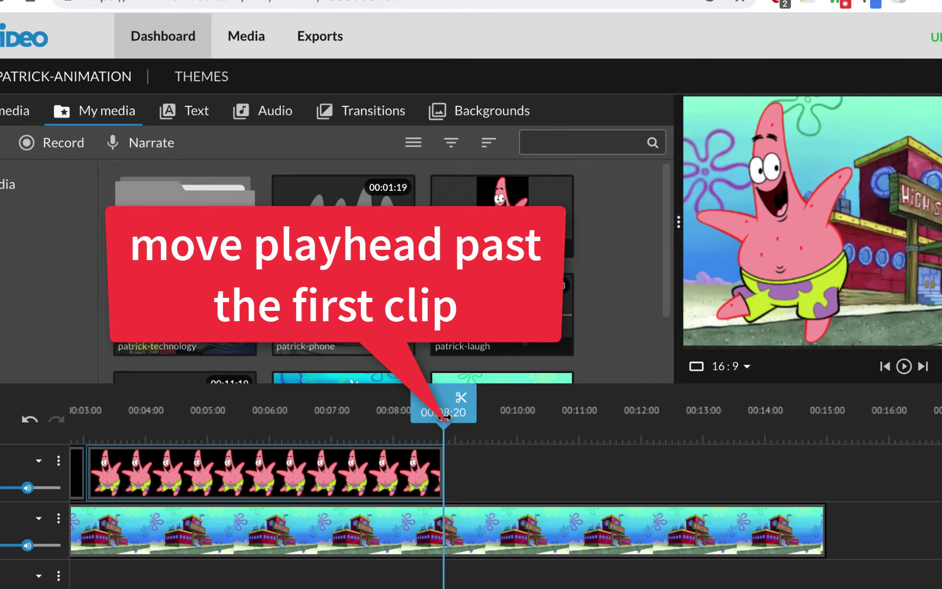
pyautogui.moveTo(444, 417); pyautogui.dragTo(445, 417)
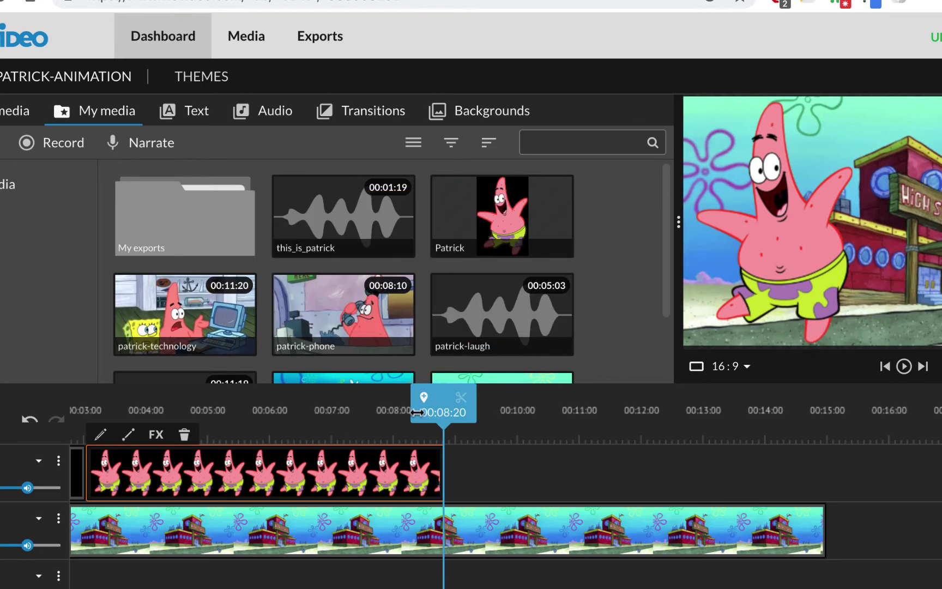
pyautogui.moveTo(442, 405); pyautogui.dragTo(454, 404)
pyautogui.hotkey('ctrl', 'v')
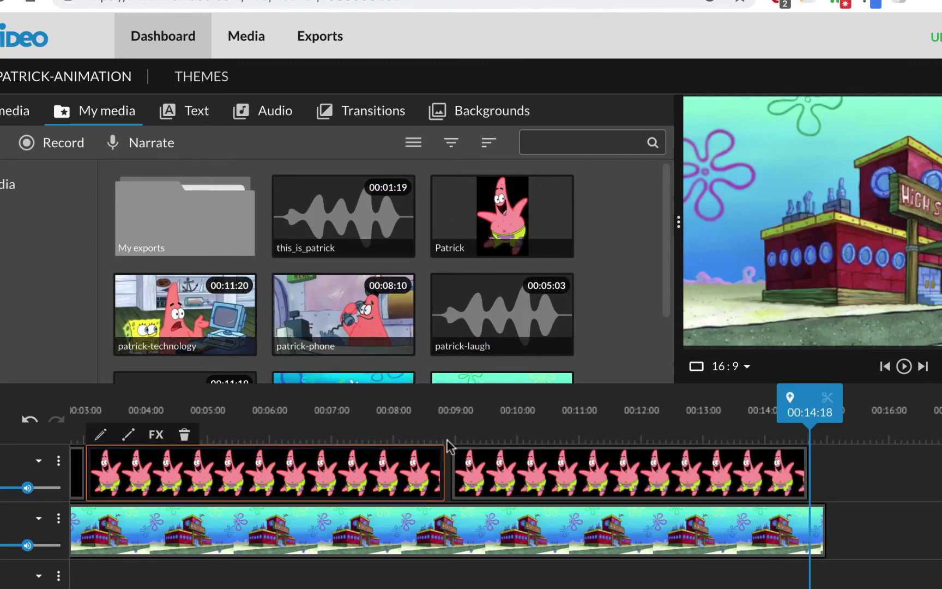
# - Make the two Patrick clips meet at about 00:09:01 and extend the second one to end at 00:15:00
pyautogui.moveTo(536, 468); pyautogui.dragTo(538, 470)
pyautogui.moveTo(661, 482); pyautogui.dragTo(674, 478)
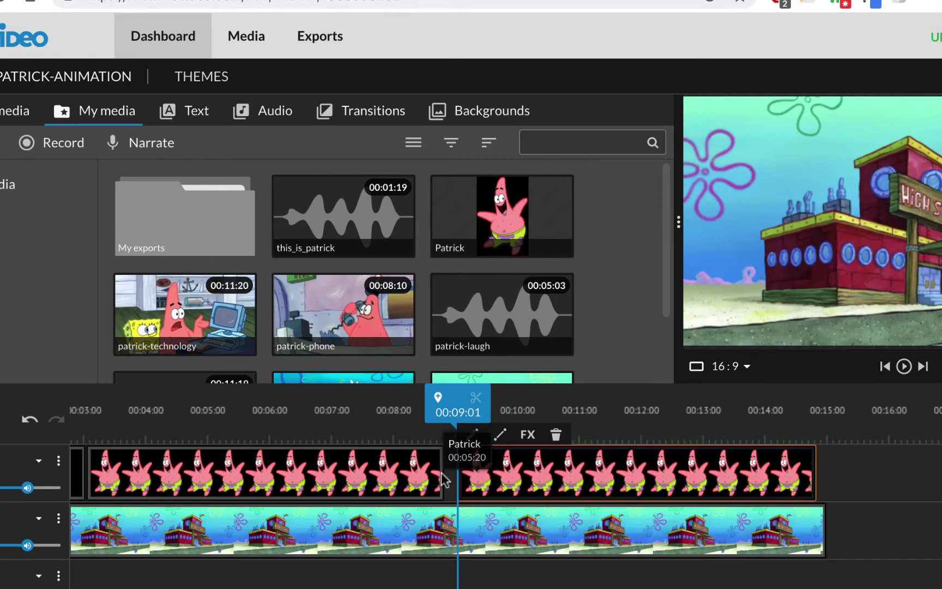
pyautogui.moveTo(442, 472); pyautogui.dragTo(459, 472)
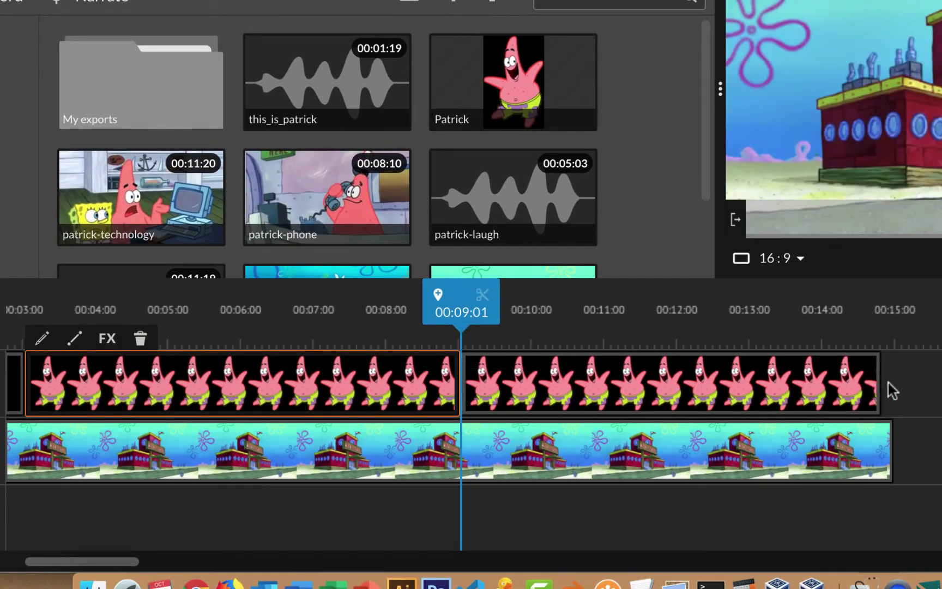
pyautogui.moveTo(877, 389); pyautogui.dragTo(893, 388)
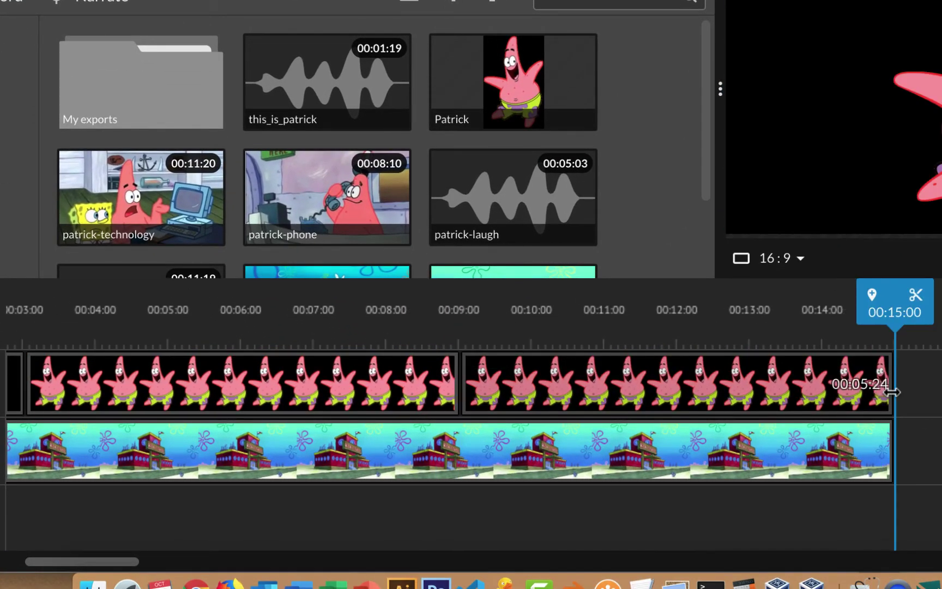
# - Open the second Patrick clip for editing, flip it horizontally, and remove its existing animation
pyautogui.doubleClick(648, 381)
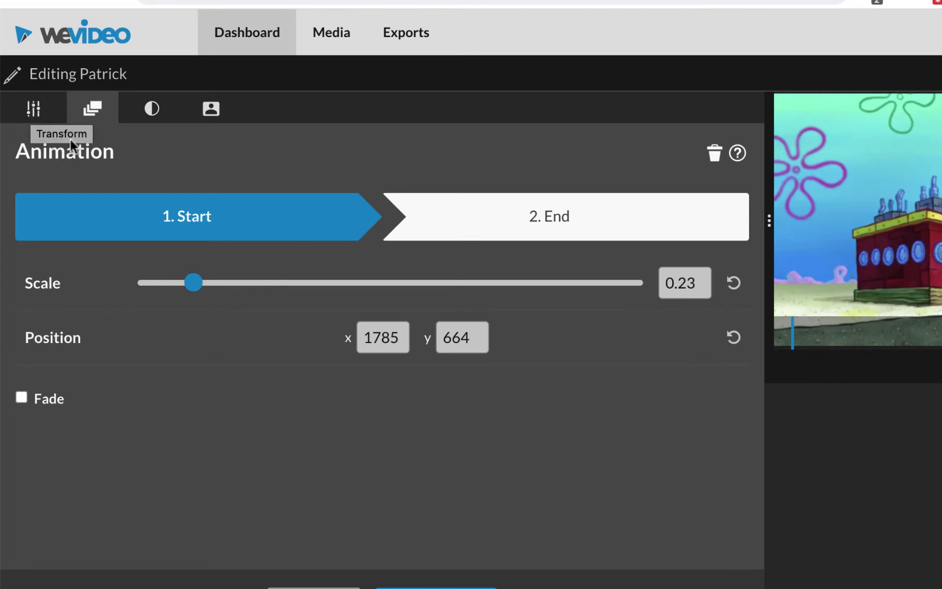
pyautogui.click(544, 214)
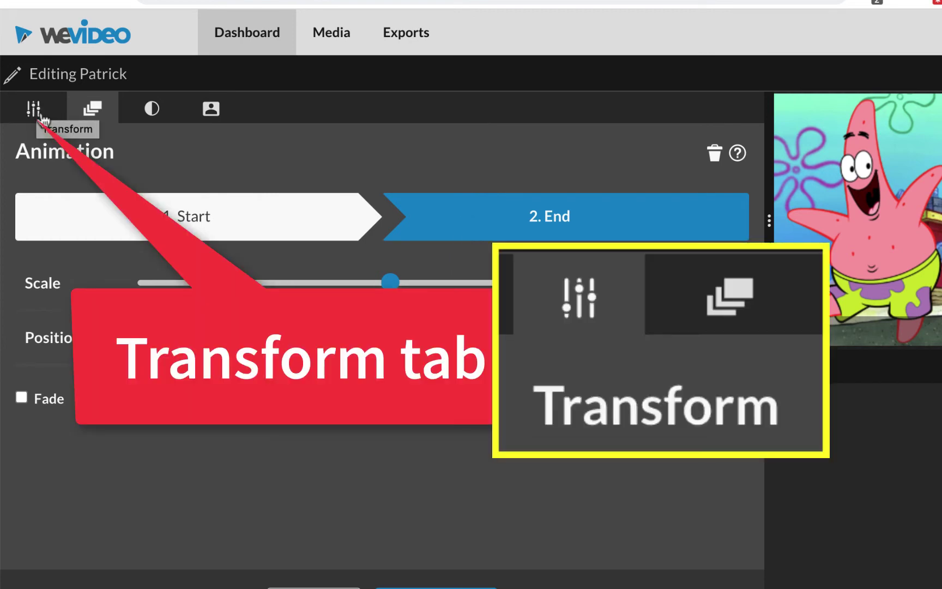
pyautogui.click(33, 110)
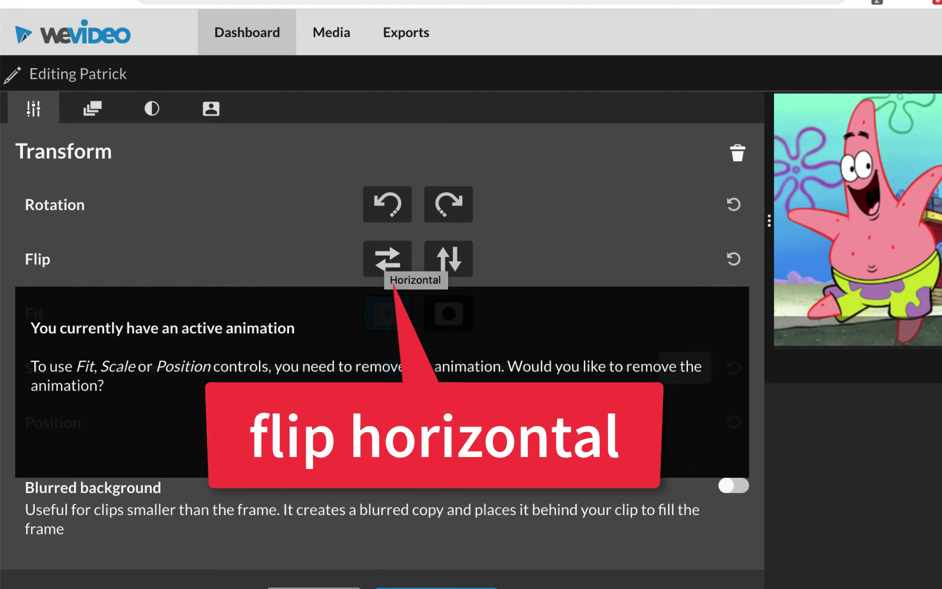
pyautogui.click(388, 264)
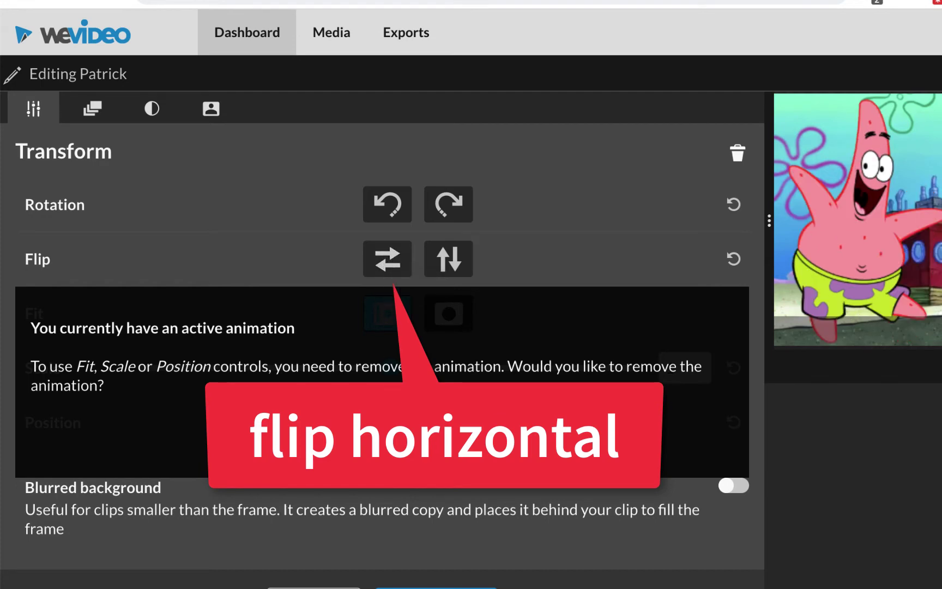
pyautogui.click(389, 437)
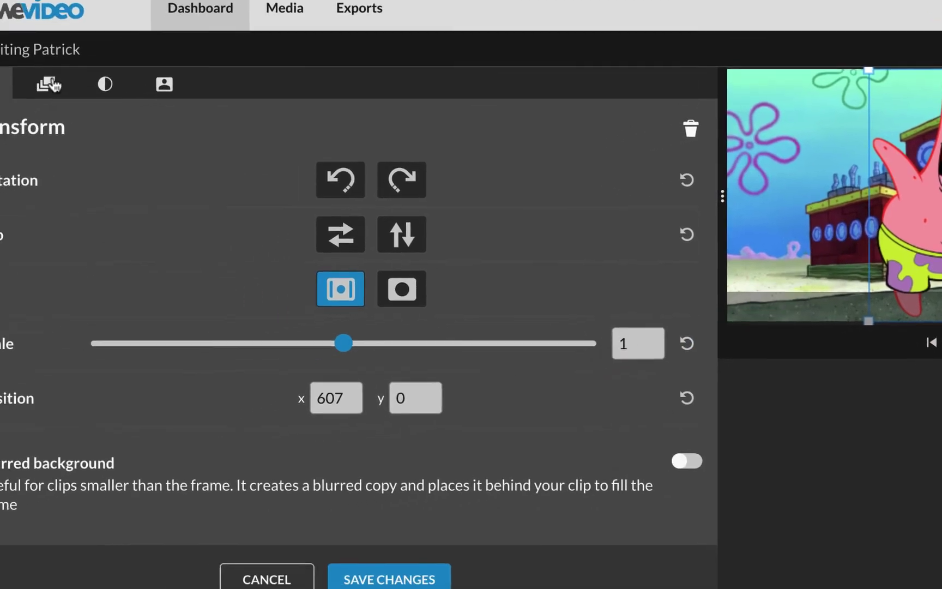
# - Redo the second clip's animation with Patrick's start position at about x 47, y 16, in front of the school
pyautogui.click(93, 75)
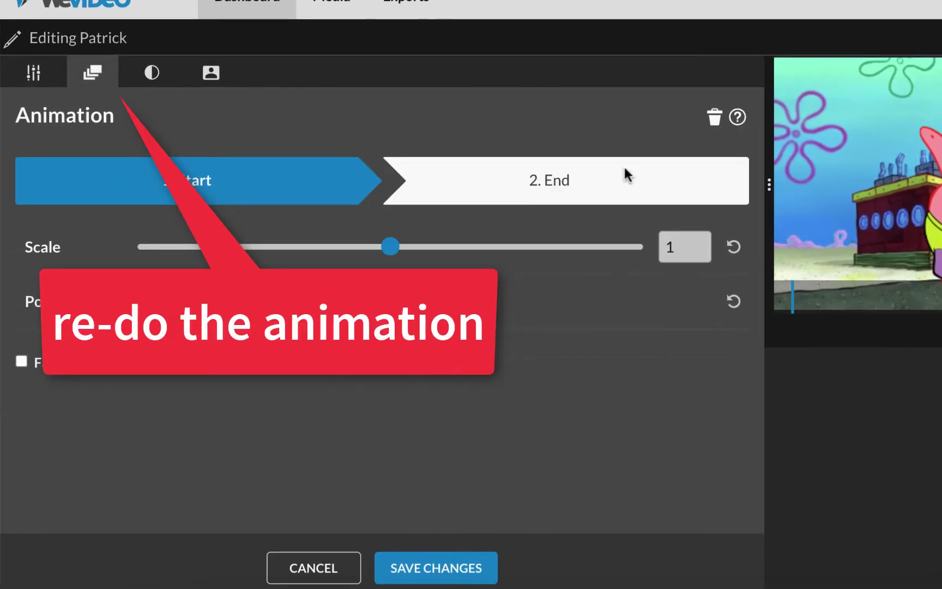
pyautogui.moveTo(939, 190); pyautogui.dragTo(864, 192)
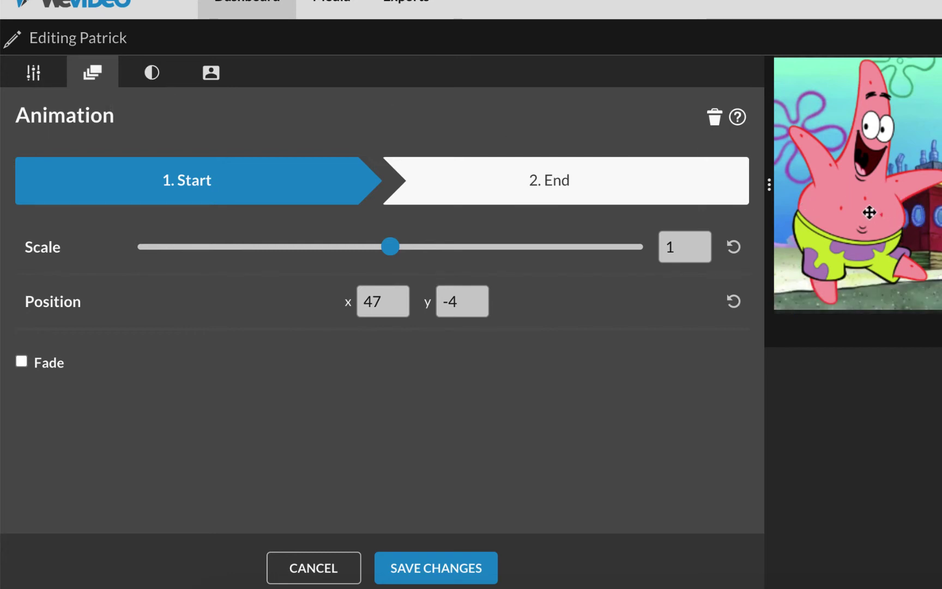
pyautogui.moveTo(854, 195); pyautogui.dragTo(855, 202)
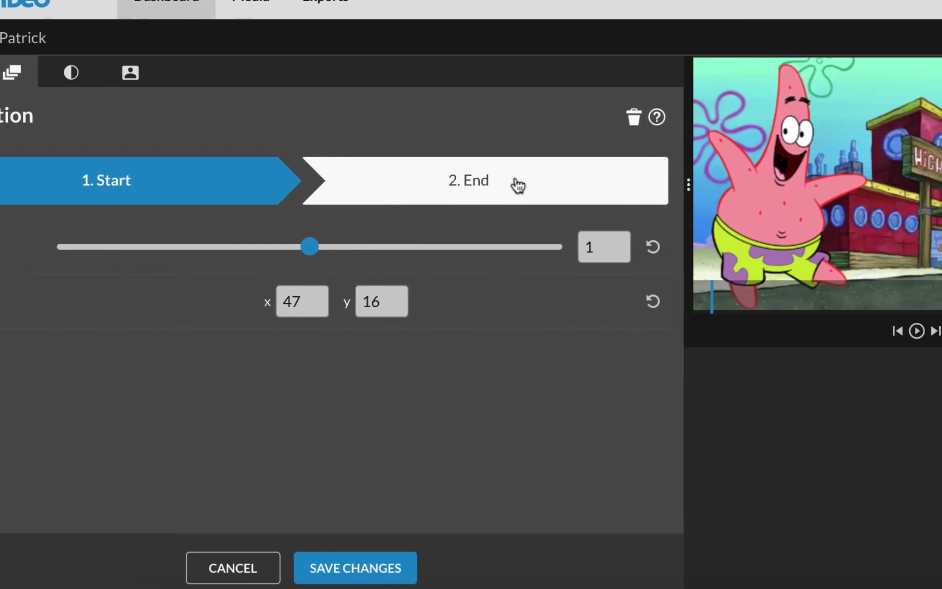
# - Set the second clip's animation end to scale 0.23 at about x 1777, y 648, check it against the start, and save the changes
pyautogui.click(517, 185)
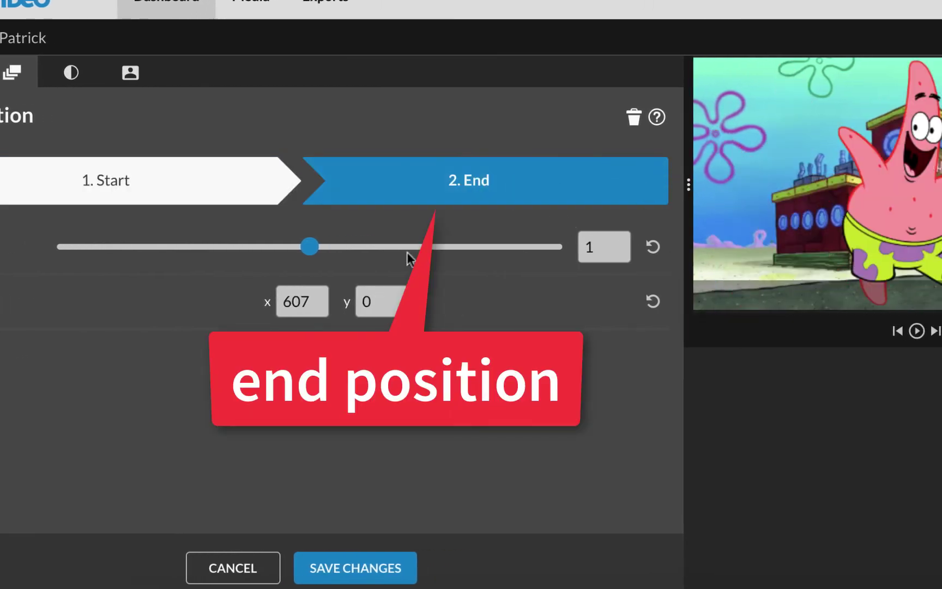
pyautogui.moveTo(316, 253); pyautogui.dragTo(112, 220)
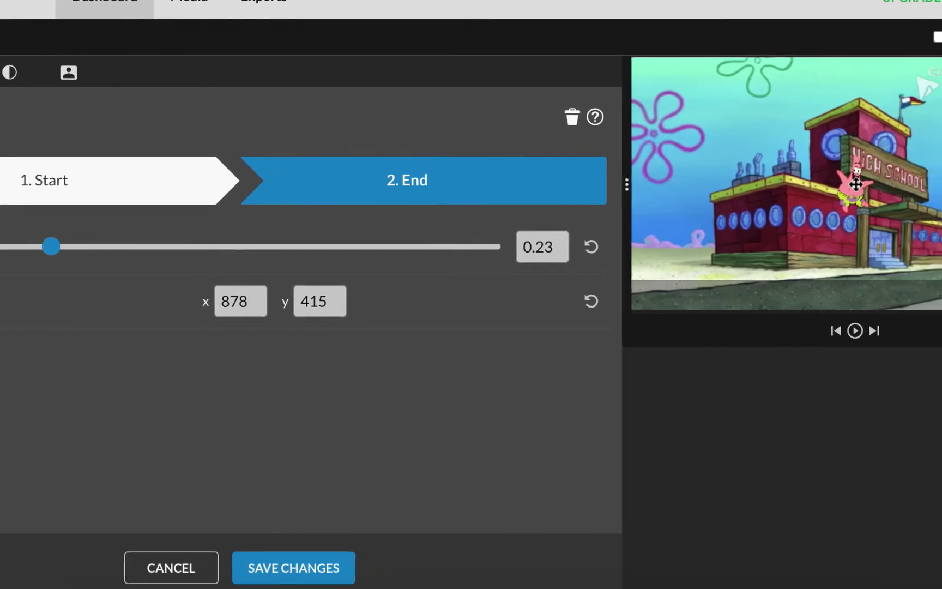
pyautogui.moveTo(909, 187); pyautogui.dragTo(917, 187)
pyautogui.moveTo(728, 187); pyautogui.dragTo(941, 244)
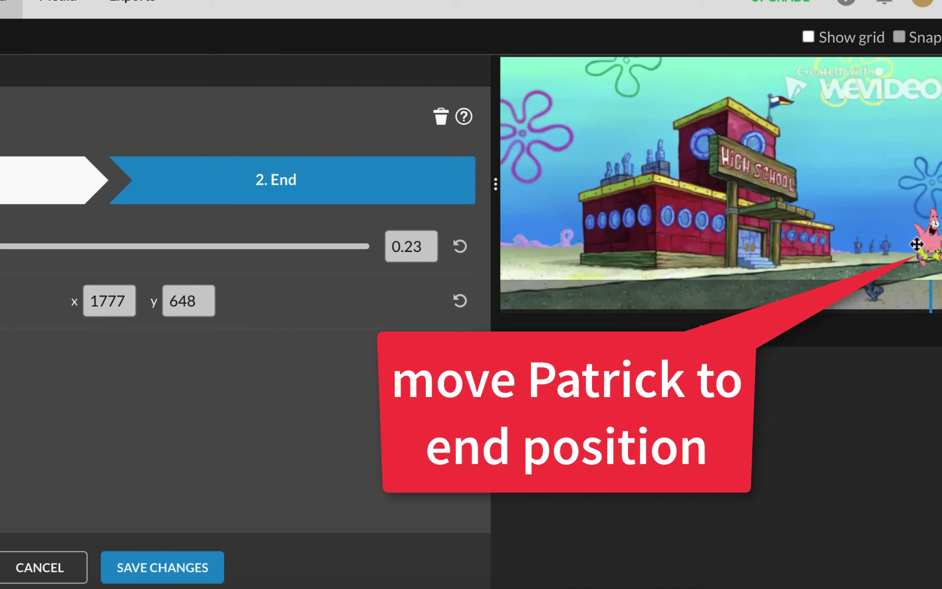
pyautogui.click(58, 184)
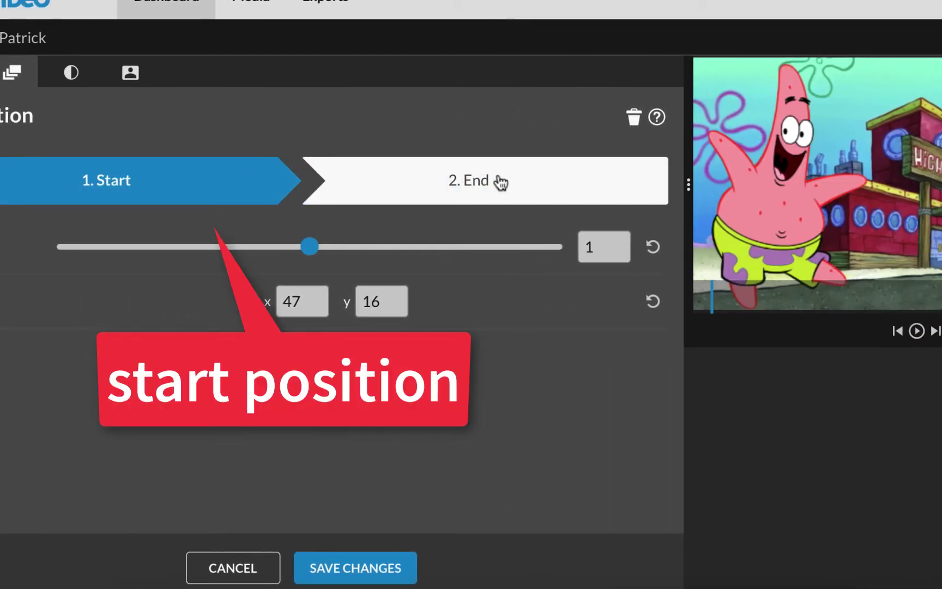
pyautogui.click(500, 183)
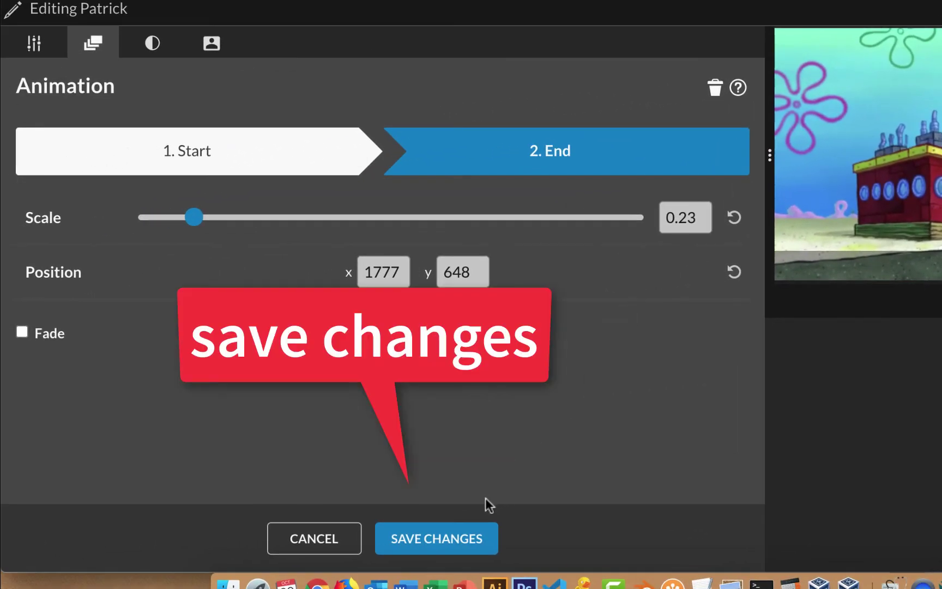
pyautogui.click(438, 538)
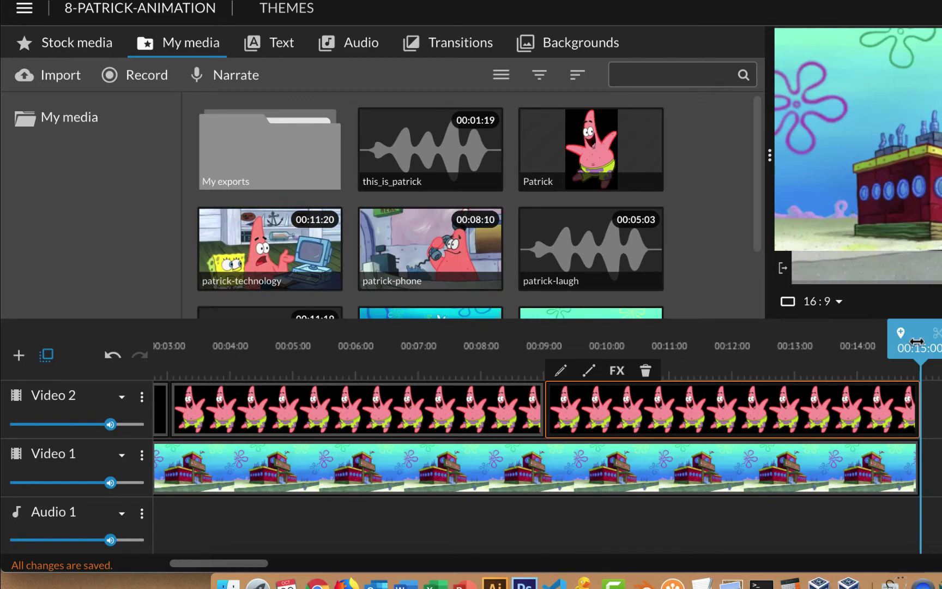
# - Play back the Patrick animations and shorten the second Patrick clip to end at 00:14:00
pyautogui.moveTo(916, 341); pyautogui.dragTo(108, 331)
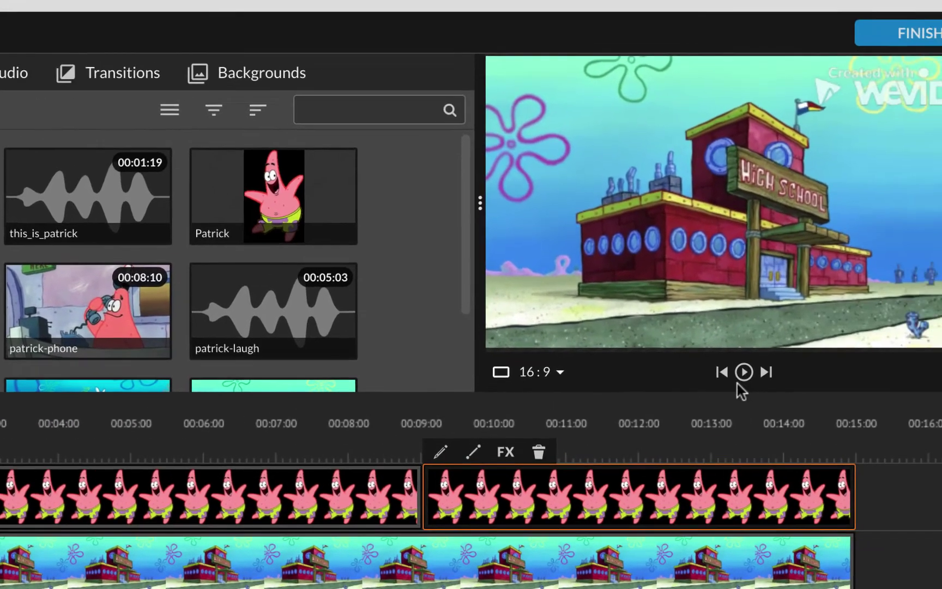
pyautogui.click(744, 371)
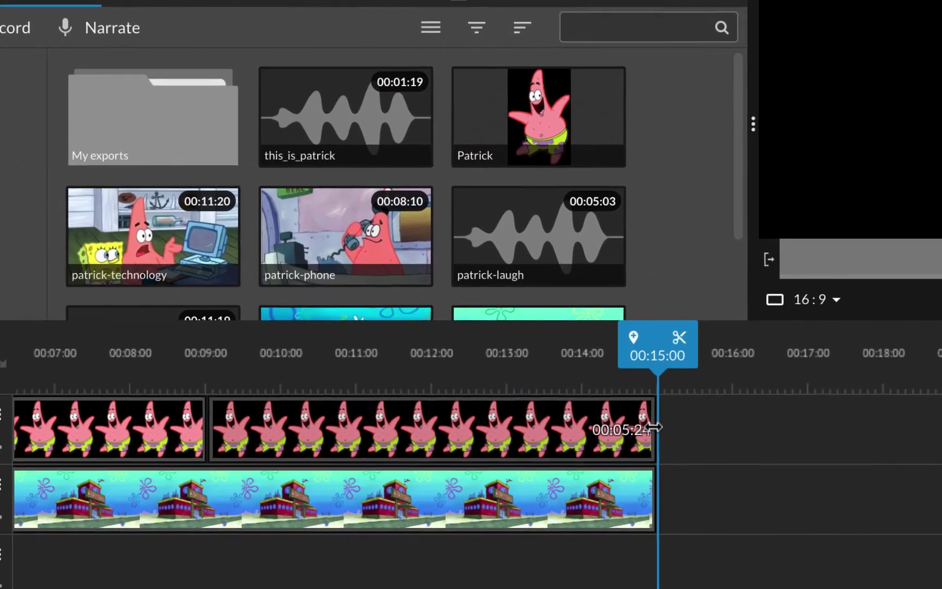
pyautogui.moveTo(342, 506); pyautogui.dragTo(270, 506)
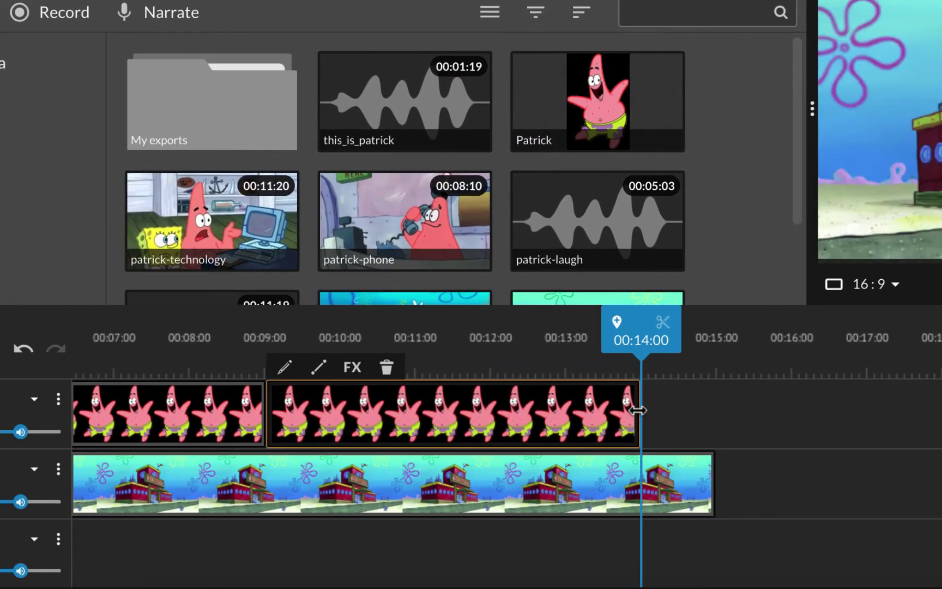
# - Shorten the first Patrick clip to end at 00:07:22 and move the second Patrick clip directly after it
pyautogui.hscroll(-5, 613, 412)
pyautogui.click(614, 410)
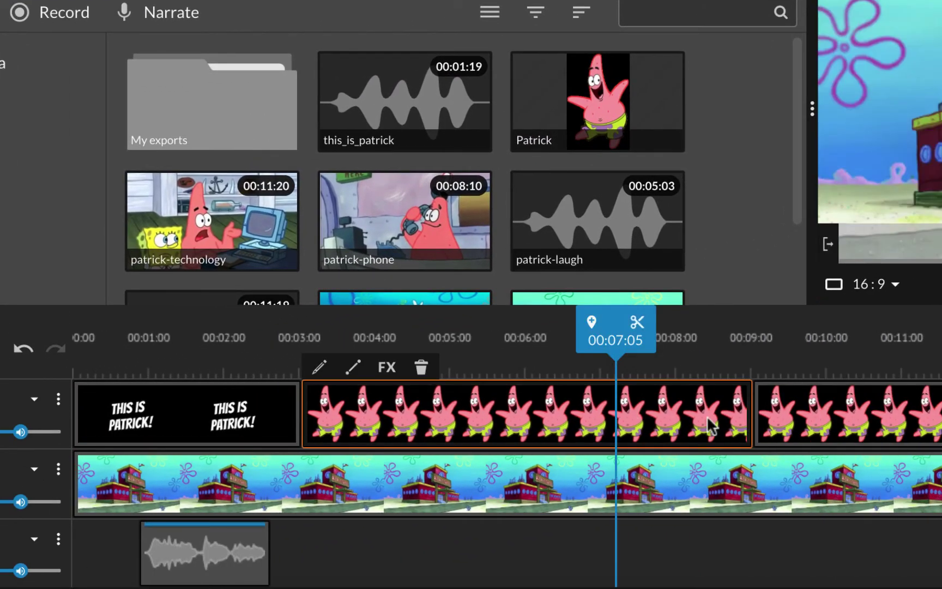
pyautogui.moveTo(747, 419); pyautogui.dragTo(659, 416)
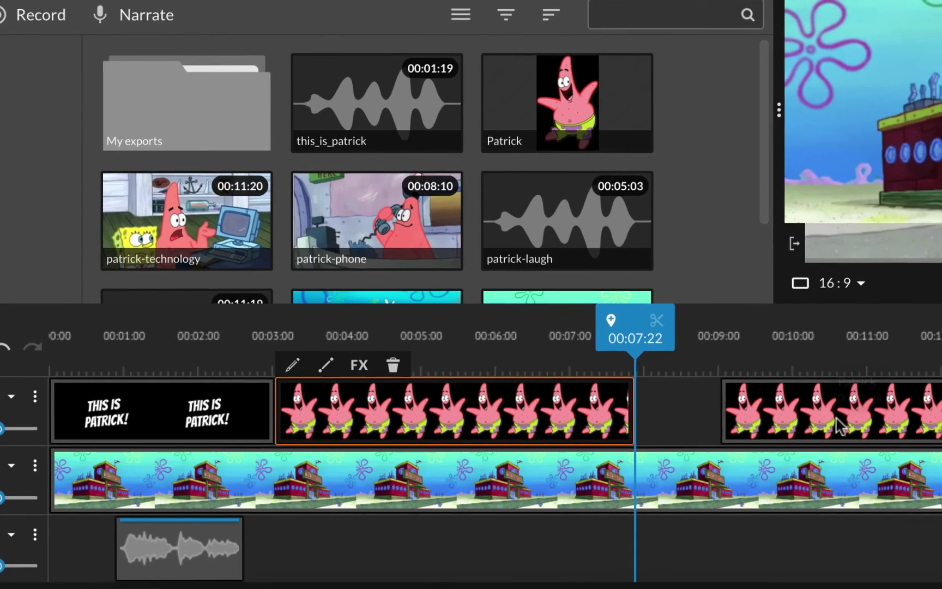
pyautogui.moveTo(889, 423); pyautogui.dragTo(800, 418)
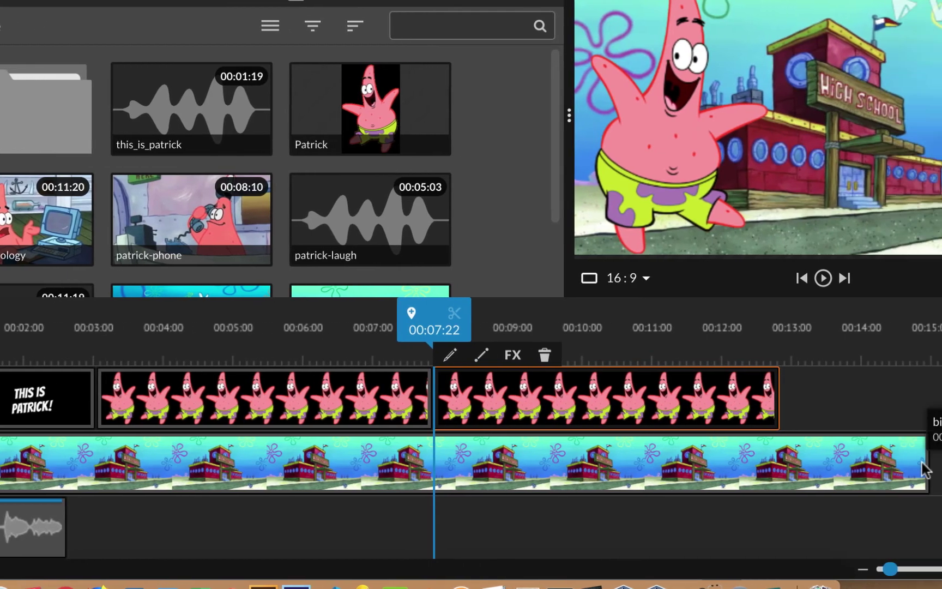
# - Trim the high-school background to end with the second Patrick clip at 00:12:21, and play back the video from about 00:02:17
pyautogui.click(941, 464)
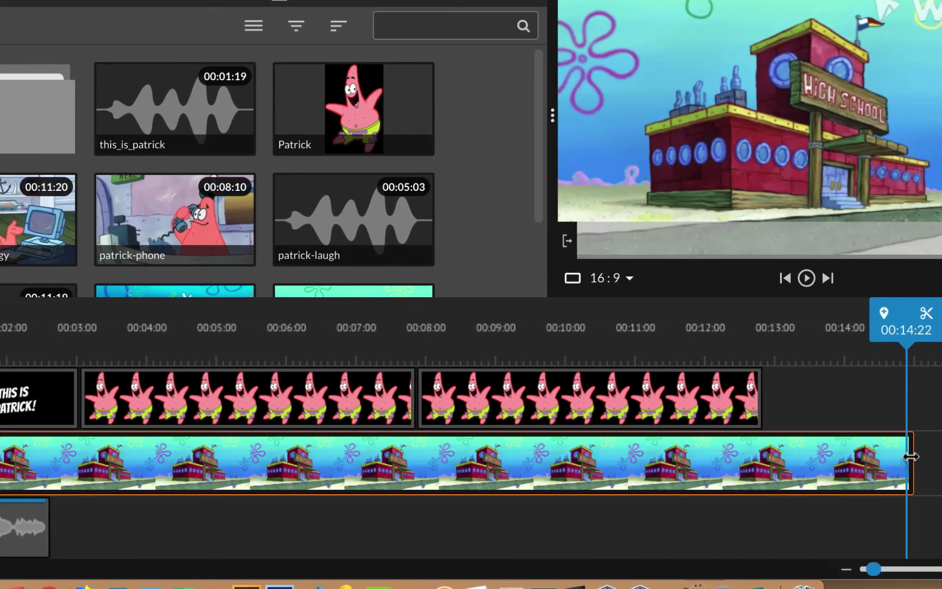
pyautogui.moveTo(909, 457); pyautogui.dragTo(765, 472)
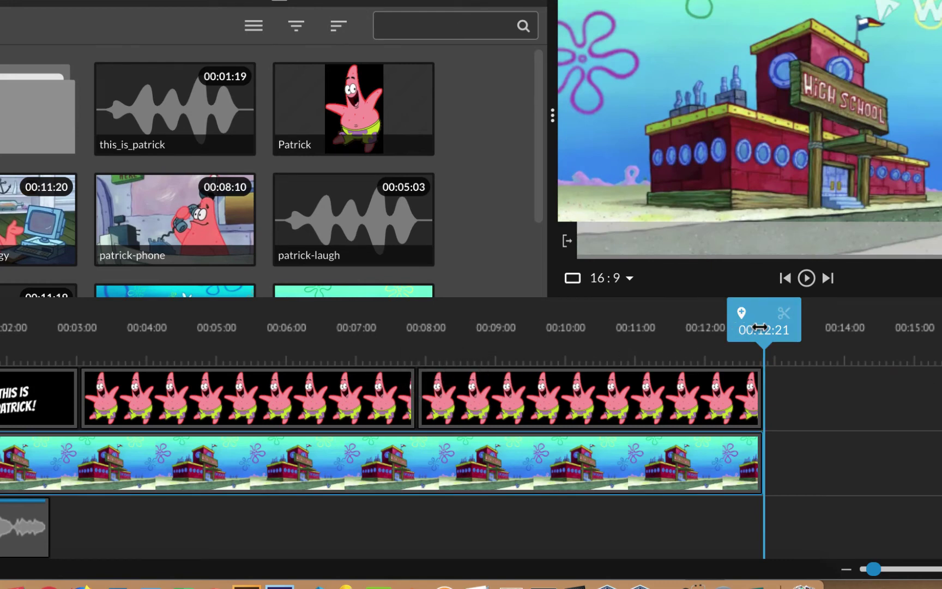
pyautogui.moveTo(756, 327); pyautogui.dragTo(53, 333)
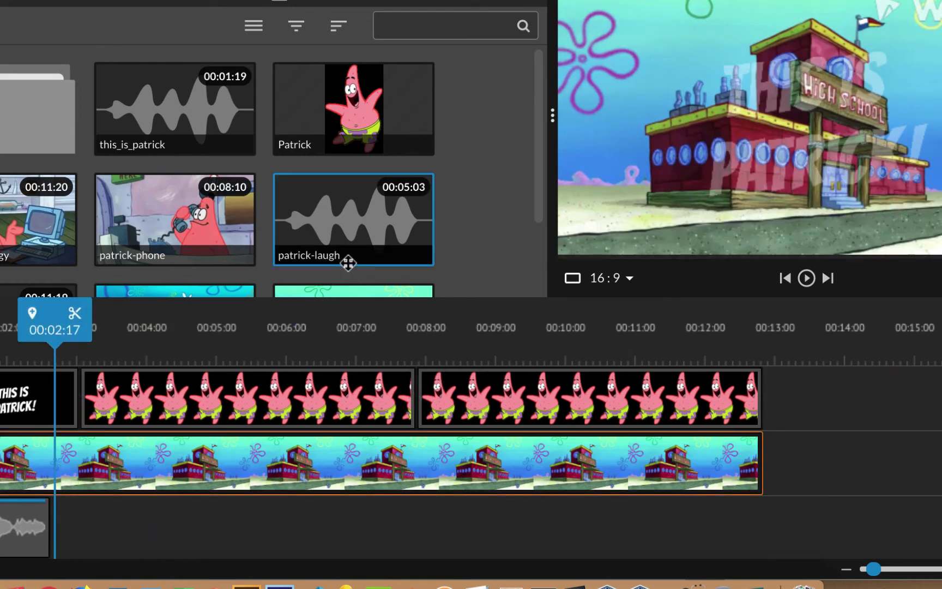
pyautogui.click(806, 280)
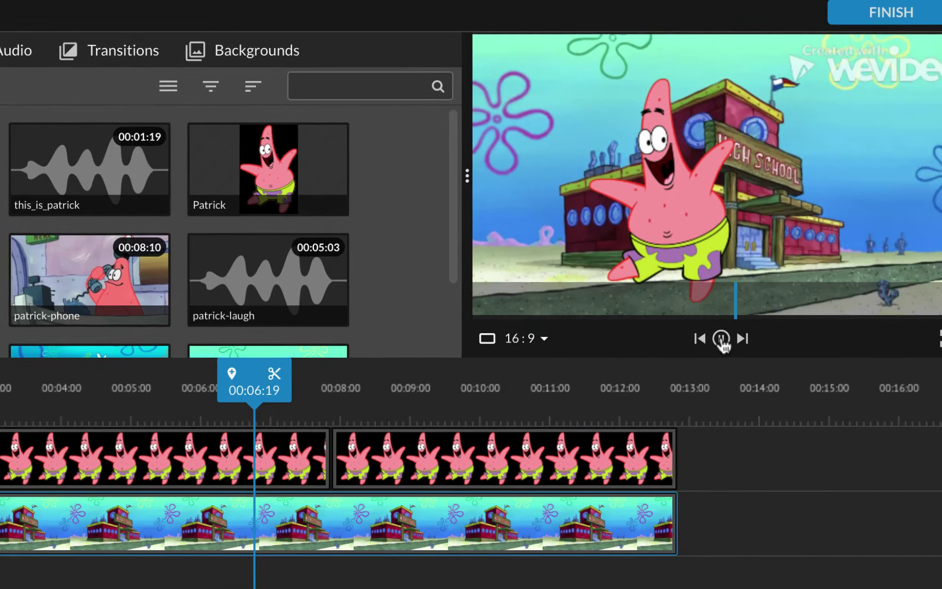
pyautogui.click(769, 306)
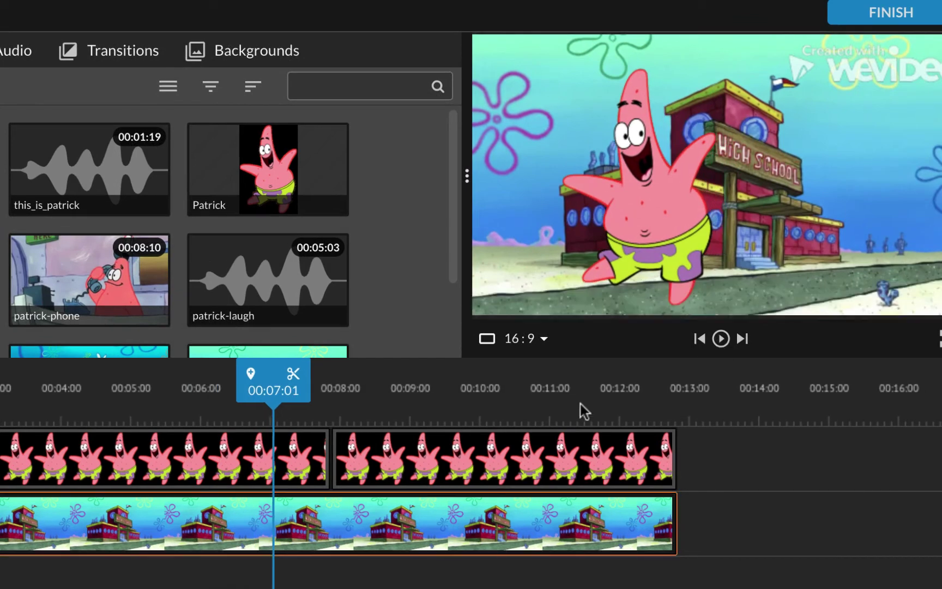
# - Shorten both Patrick clips by about one second, ending the first at 00:06:21, and move the second directly after it
pyautogui.click(319, 467)
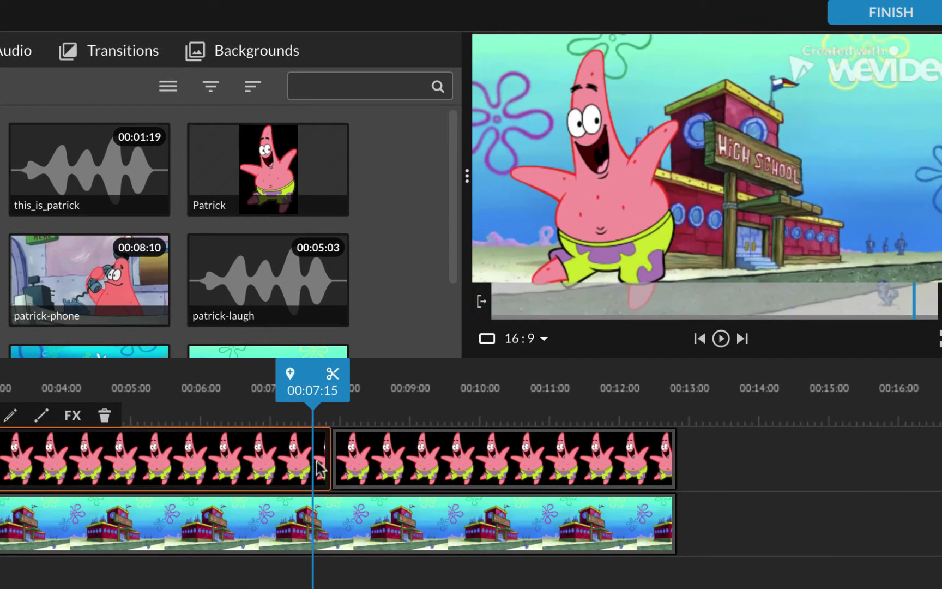
pyautogui.moveTo(323, 462); pyautogui.dragTo(257, 462)
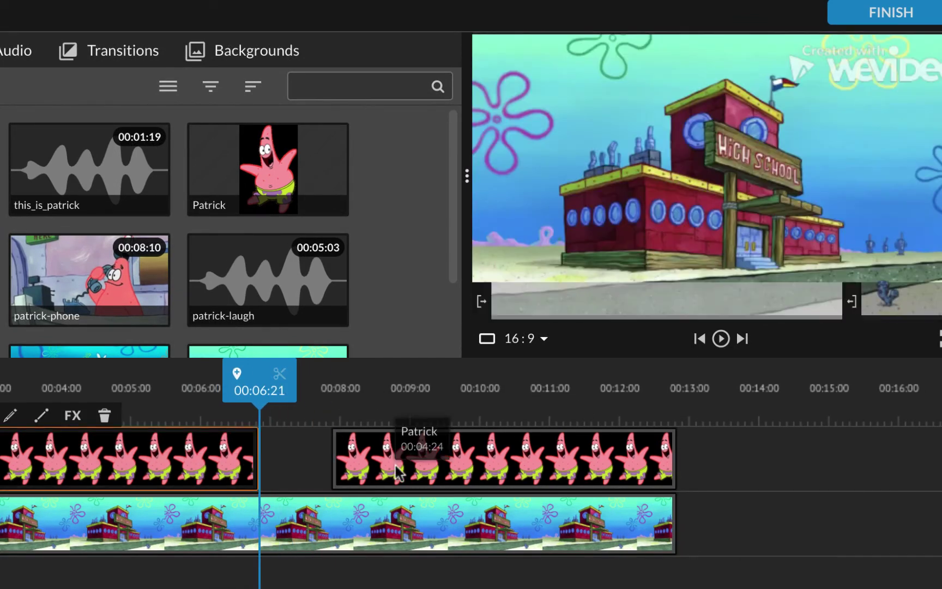
pyautogui.click(395, 466)
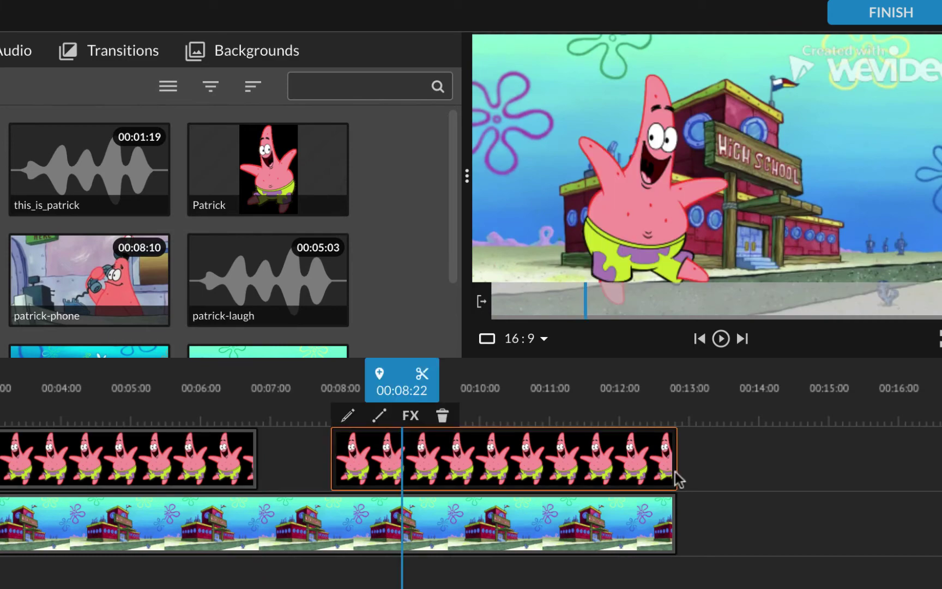
pyautogui.moveTo(675, 468); pyautogui.dragTo(604, 466)
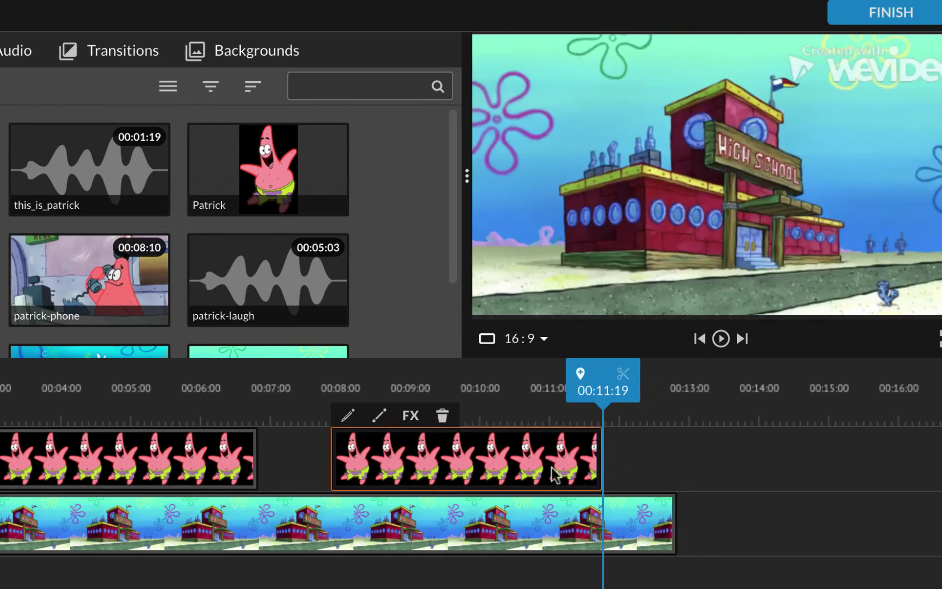
pyautogui.moveTo(536, 471); pyautogui.dragTo(464, 468)
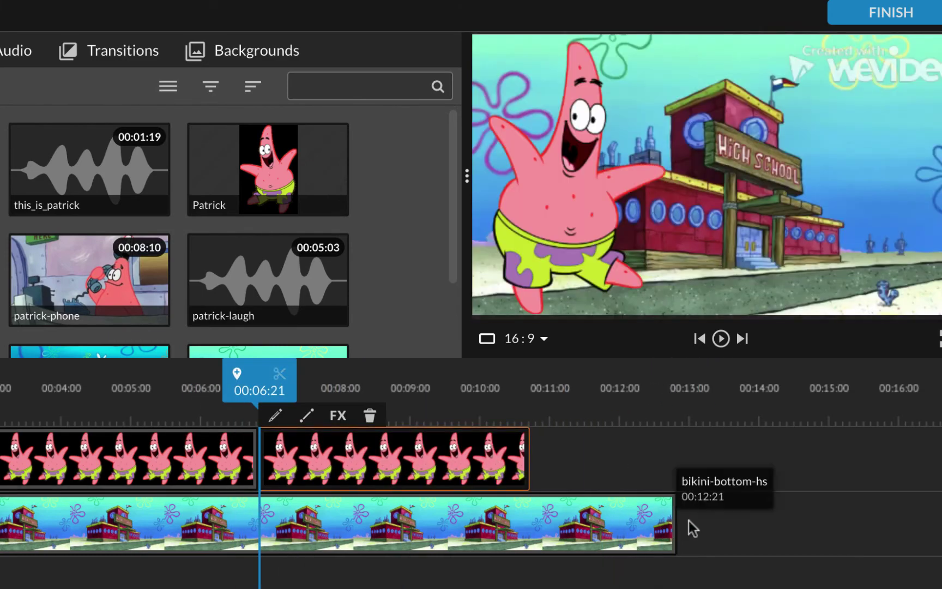
# - Trim the high-school background to end with the second Patrick clip at 00:10:18, and play the video from the beginning
pyautogui.click(668, 524)
pyautogui.moveTo(669, 524); pyautogui.dragTo(529, 524)
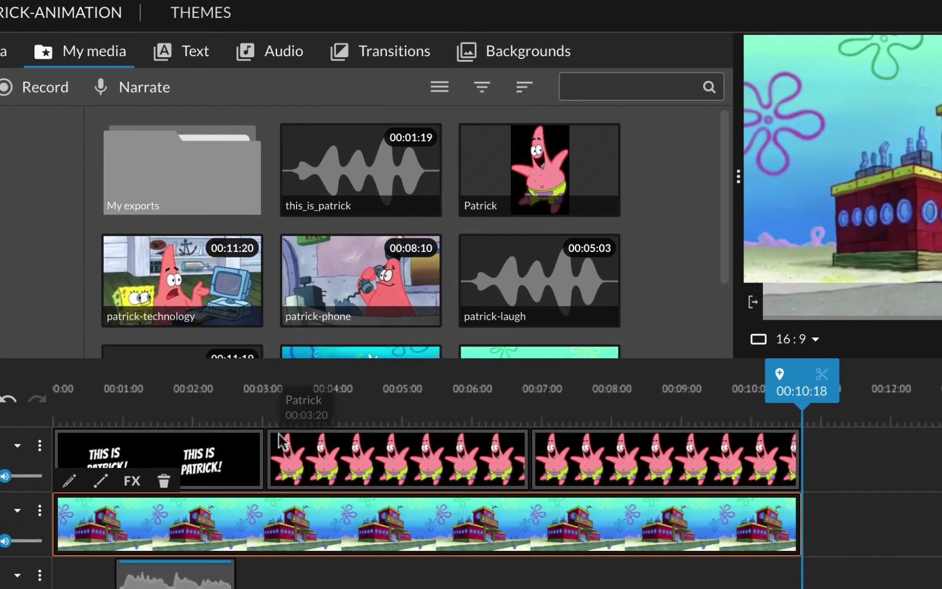
pyautogui.moveTo(803, 375)
pyautogui.mouseDown()
pyautogui.moveTo(844, 375)
pyautogui.moveTo(800, 376)
pyautogui.mouseUp()
pyautogui.moveTo(591, 454); pyautogui.dragTo(580, 455)
pyautogui.click(865, 458)
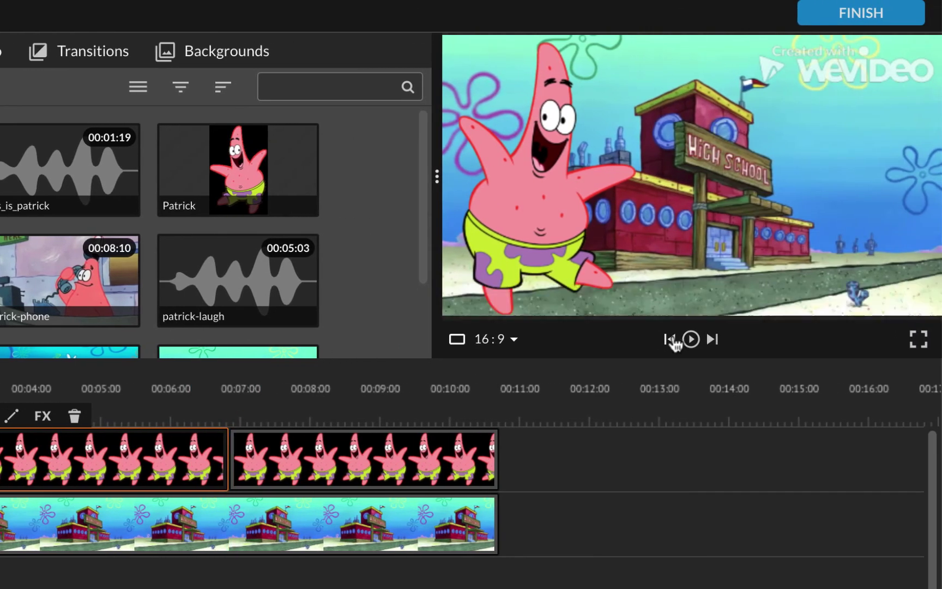
pyautogui.click(670, 339)
pyautogui.click(691, 343)
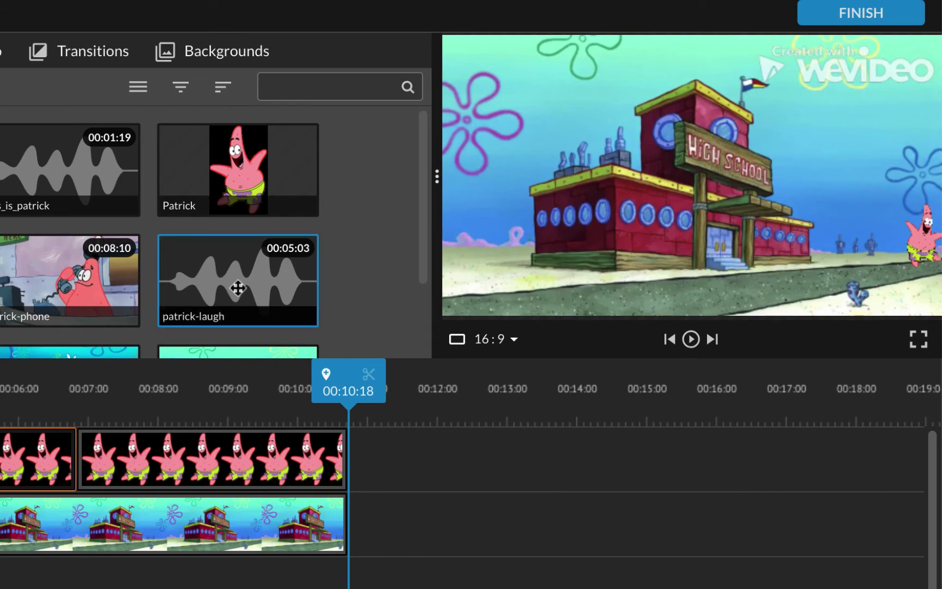
# - Add the patrick-laugh sound to the audio track at 00:04:09, with a 1-second fade in and fade out
pyautogui.moveTo(237, 288); pyautogui.dragTo(355, 523)
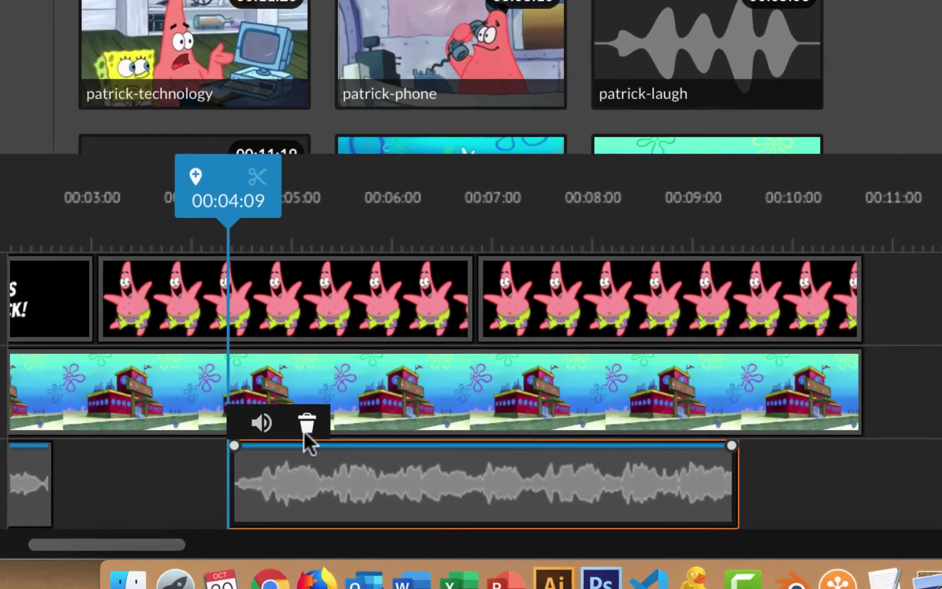
pyautogui.click(262, 423)
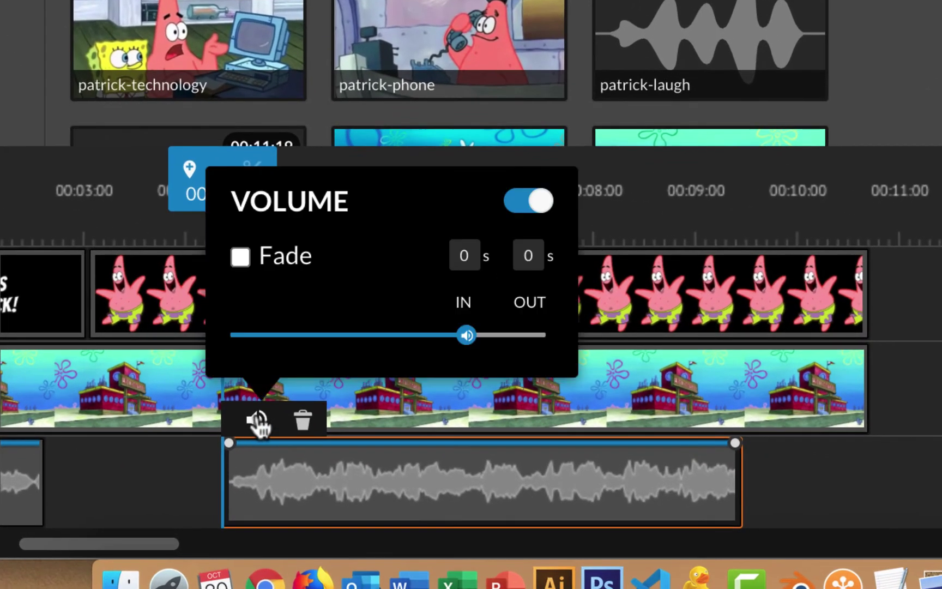
pyautogui.click(244, 252)
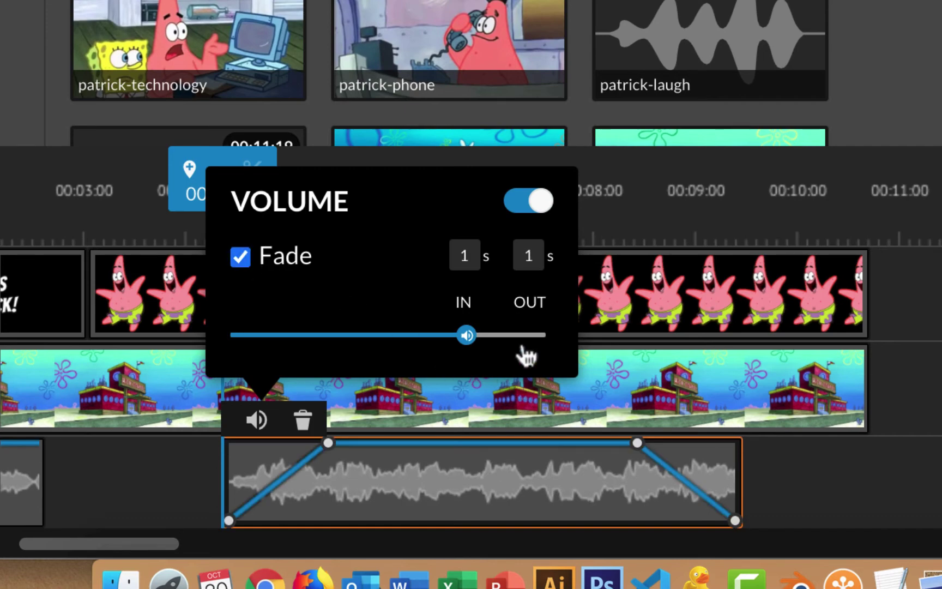
pyautogui.click(928, 413)
# - Play the video from the beginning to check the laugh sound against Patrick's animations
pyautogui.press('Home')
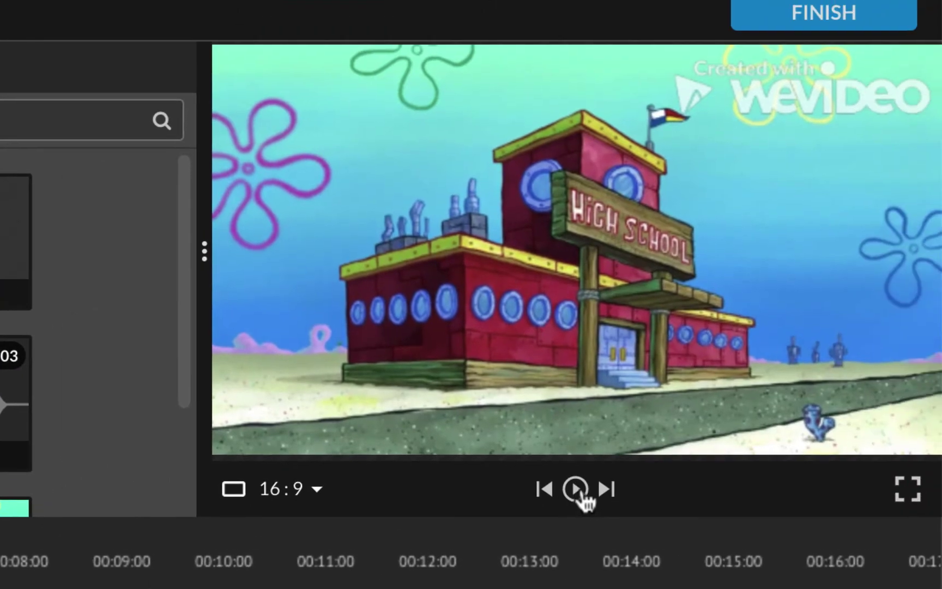
pyautogui.click(576, 489)
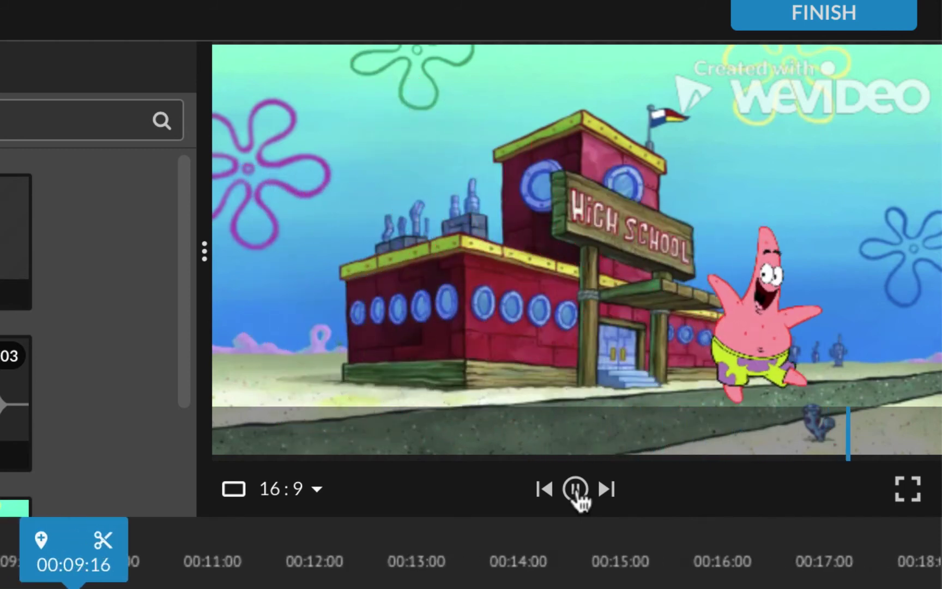
pyautogui.click(577, 492)
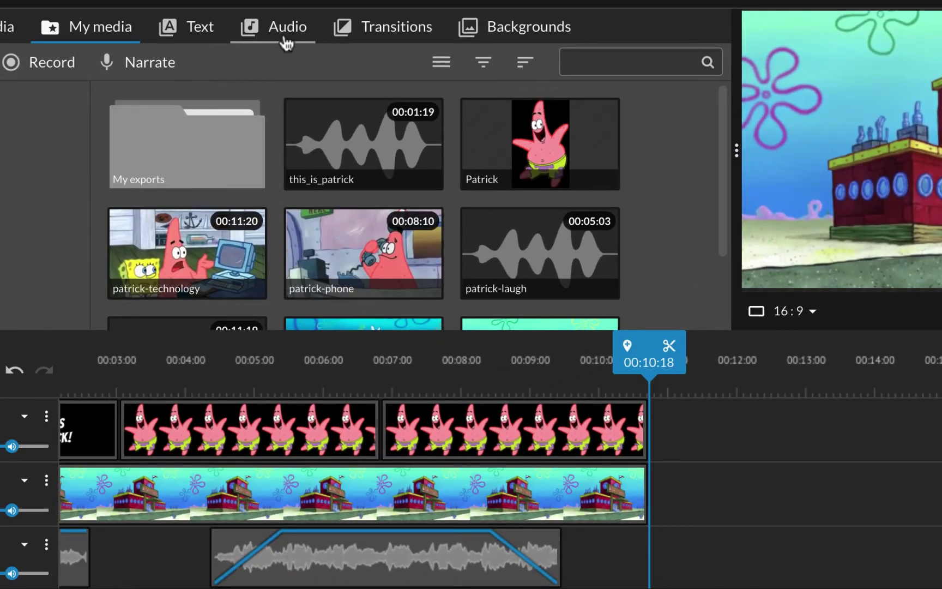
# - Add the End credits title directly after the high-school background at 00:10:18 and save the edit
pyautogui.click(196, 25)
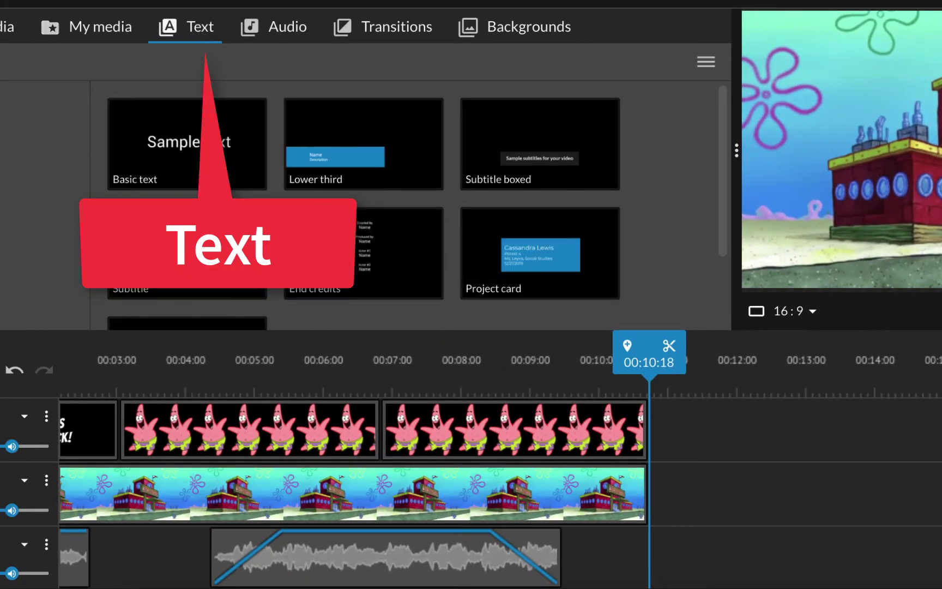
pyautogui.moveTo(355, 255); pyautogui.dragTo(682, 491)
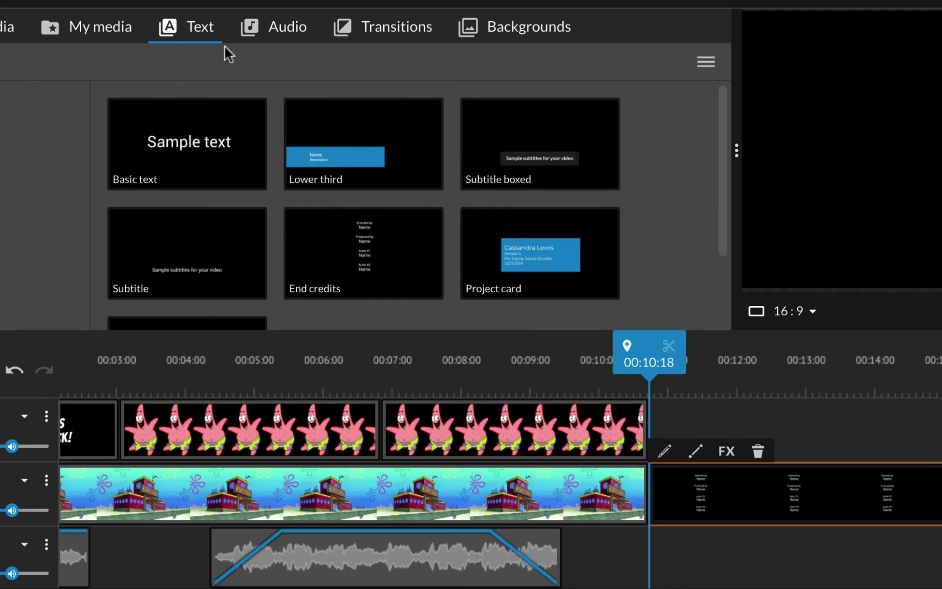
pyautogui.click(25, 58)
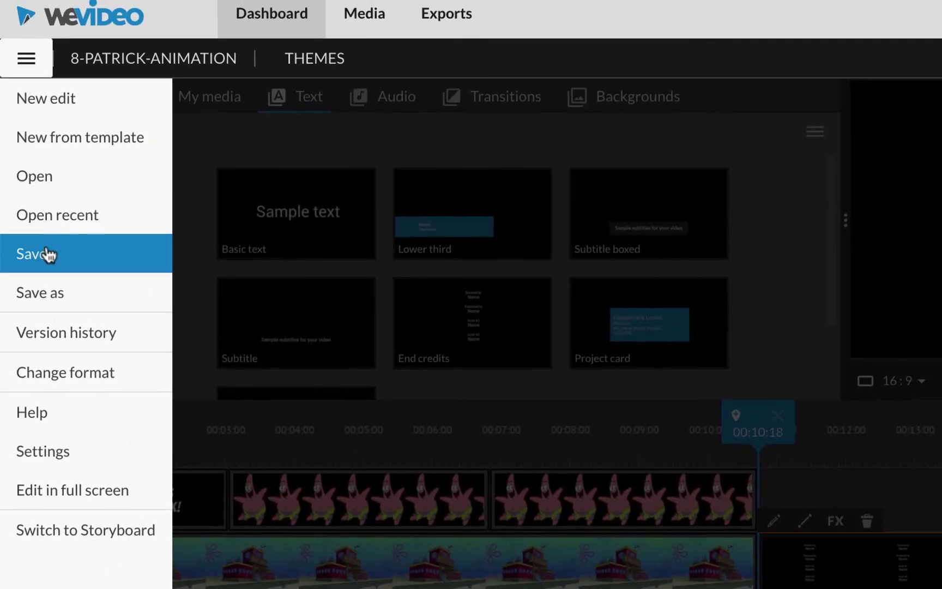
pyautogui.click(46, 251)
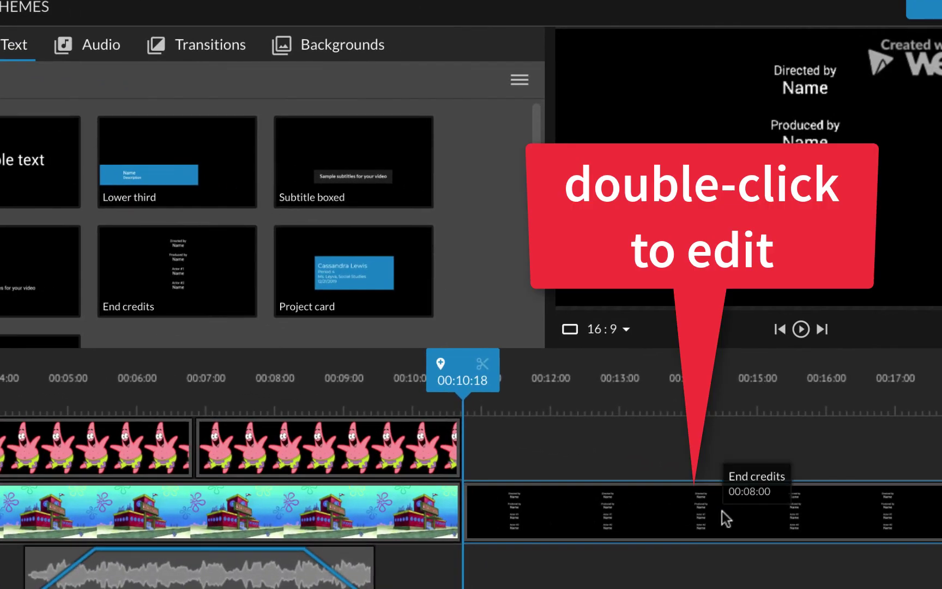
# - Fill in the director's and producer's names in the end credits, credit Patrick Star as Actor #1, and remove the Actor #2 entry
pyautogui.doubleClick(722, 511)
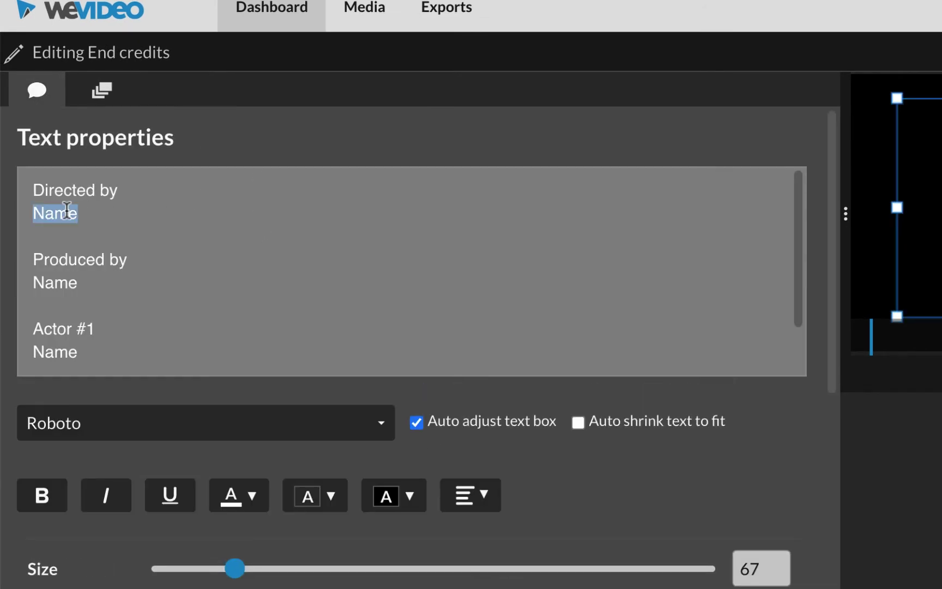
pyautogui.write('Ric')
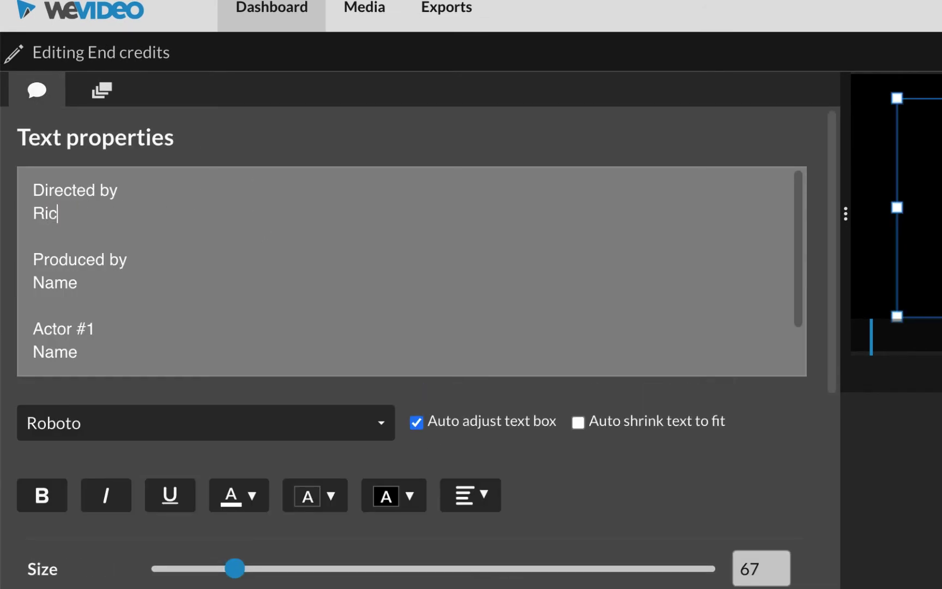
pyautogui.write('Homawccc')
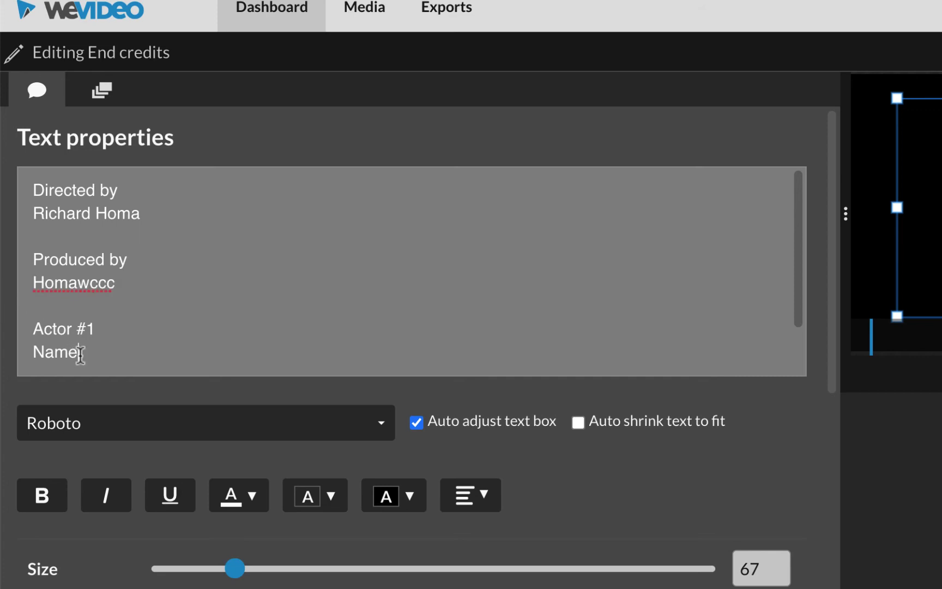
pyautogui.moveTo(80, 354); pyautogui.dragTo(10, 353)
pyautogui.write('Patrick Star')
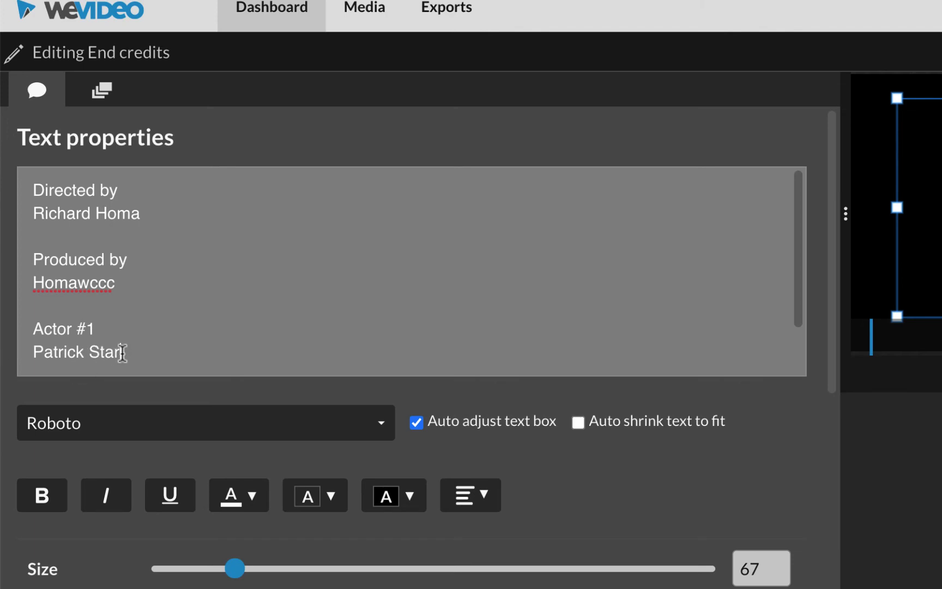
pyautogui.moveTo(122, 351); pyautogui.dragTo(149, 421)
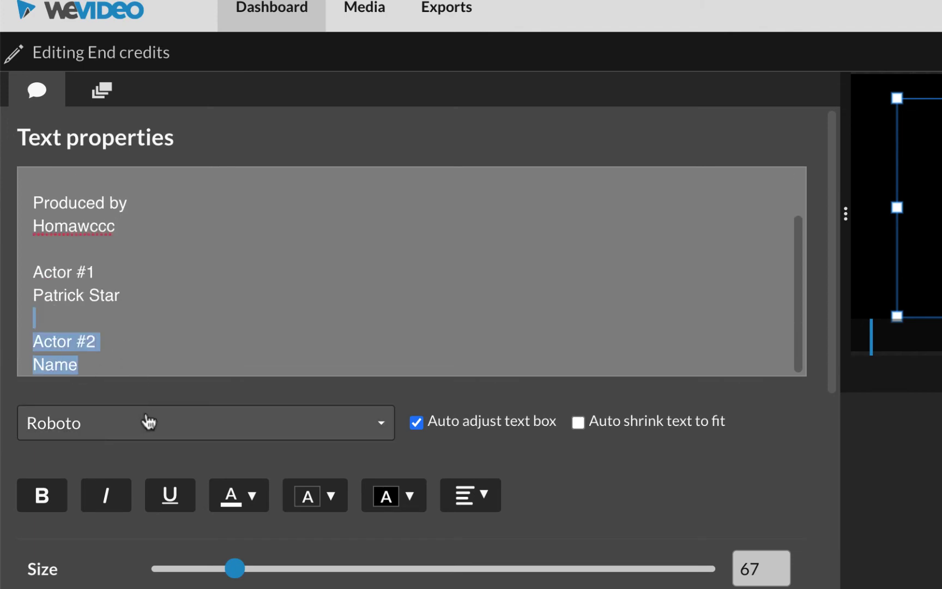
pyautogui.press('BackSpace')
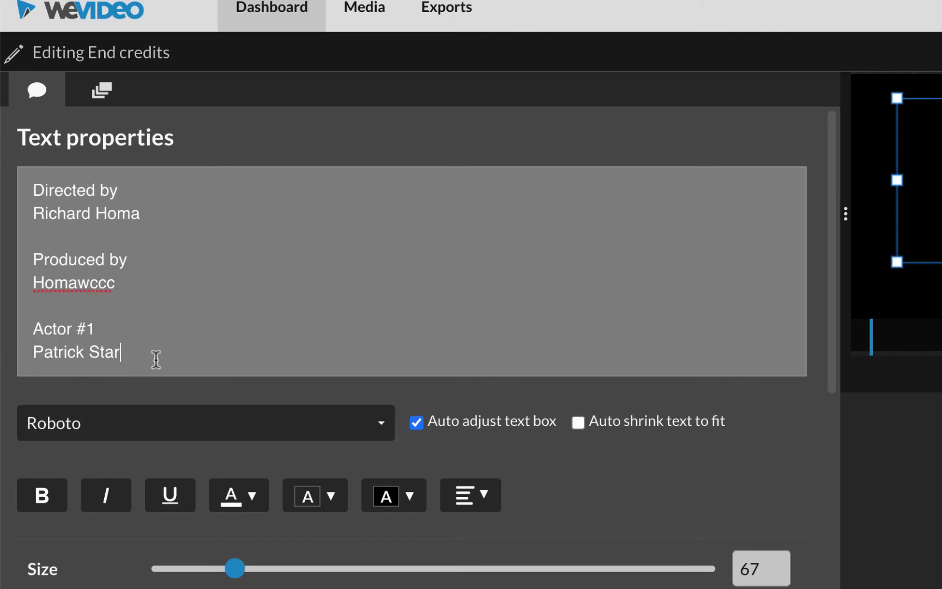
# - Color all of the end credits text pink
pyautogui.moveTo(132, 351); pyautogui.dragTo(32, 184)
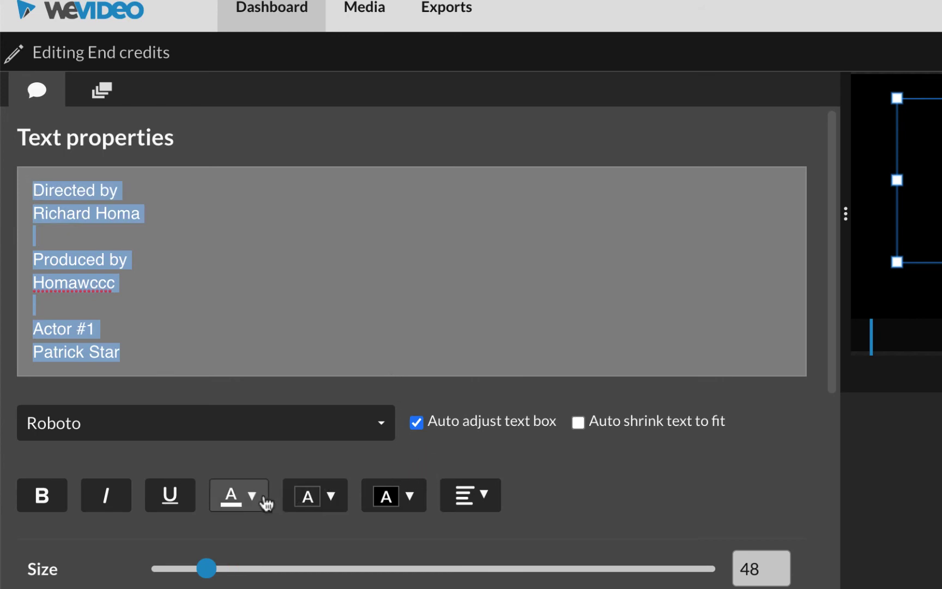
pyautogui.click(251, 495)
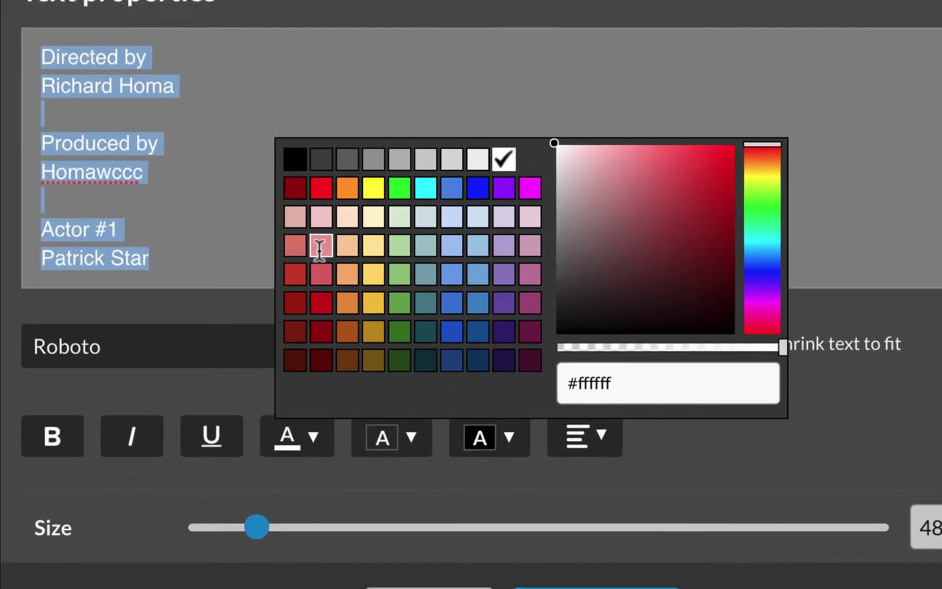
pyautogui.click(282, 306)
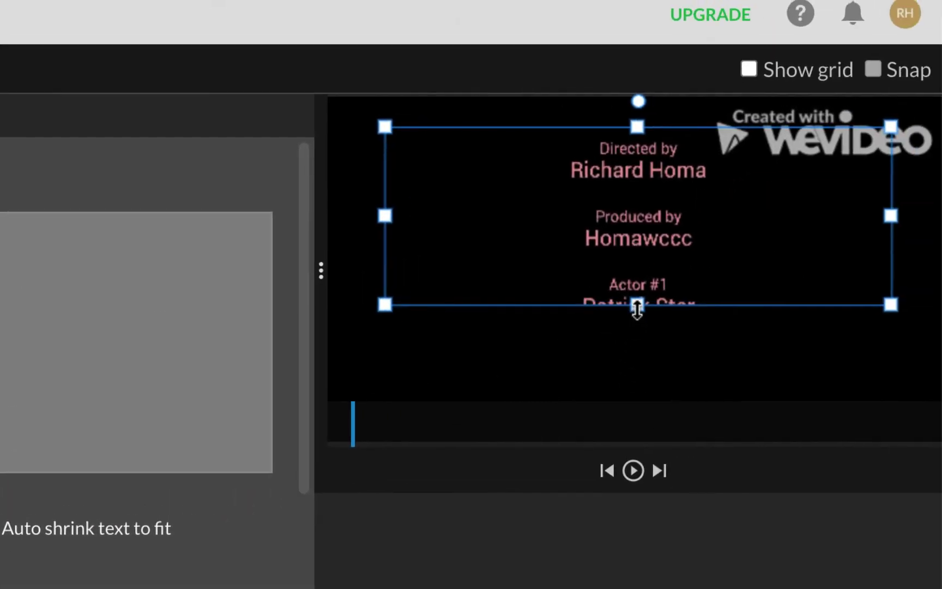
# - Extend the end credits text box downward to fit every line and give all of the text one uniform font size
pyautogui.moveTo(637, 309); pyautogui.dragTo(637, 361)
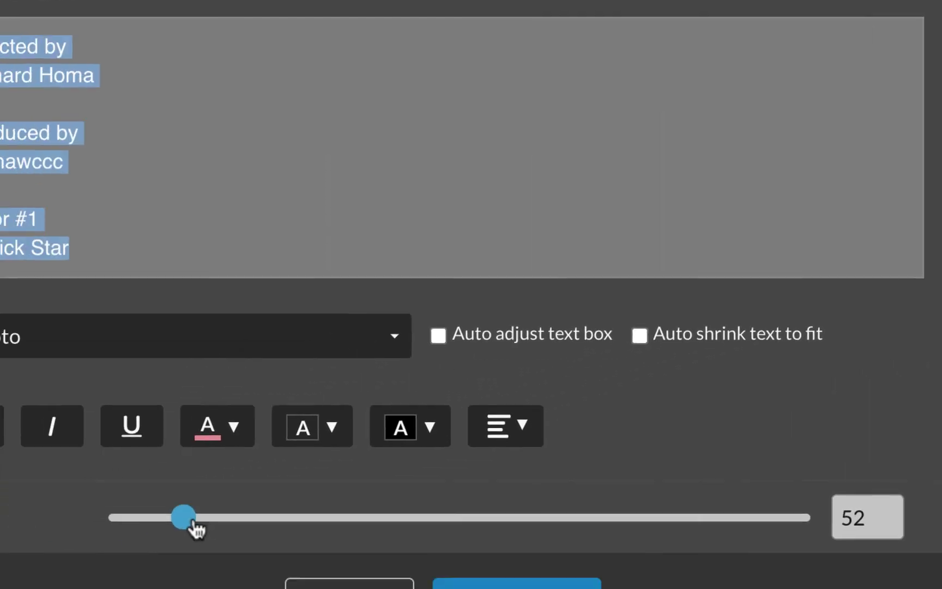
pyautogui.moveTo(194, 525); pyautogui.dragTo(282, 504)
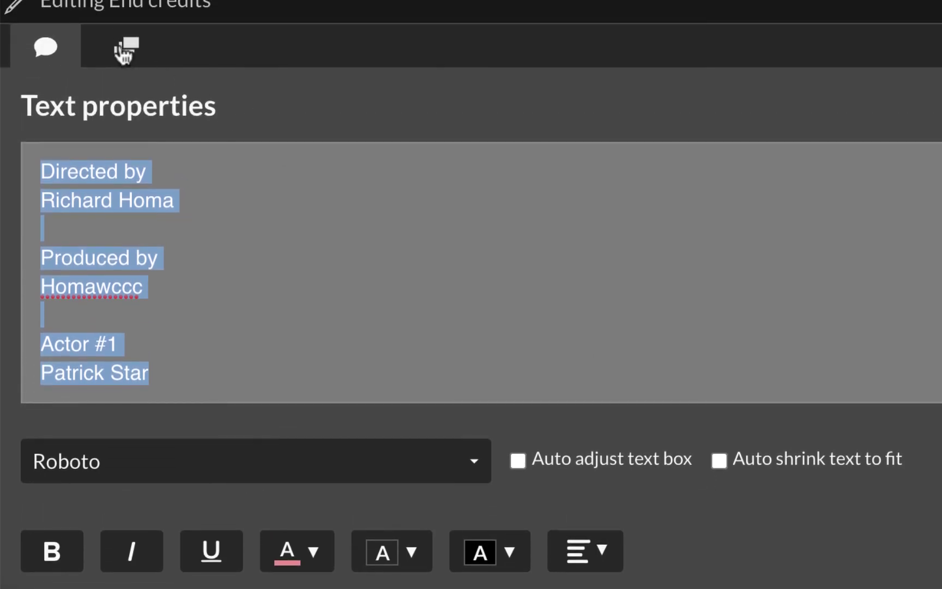
# - Animate the end credits to scroll from below the frame to about x 147, y -643 above it, and extend the title to 00:17:00
pyautogui.click(124, 51)
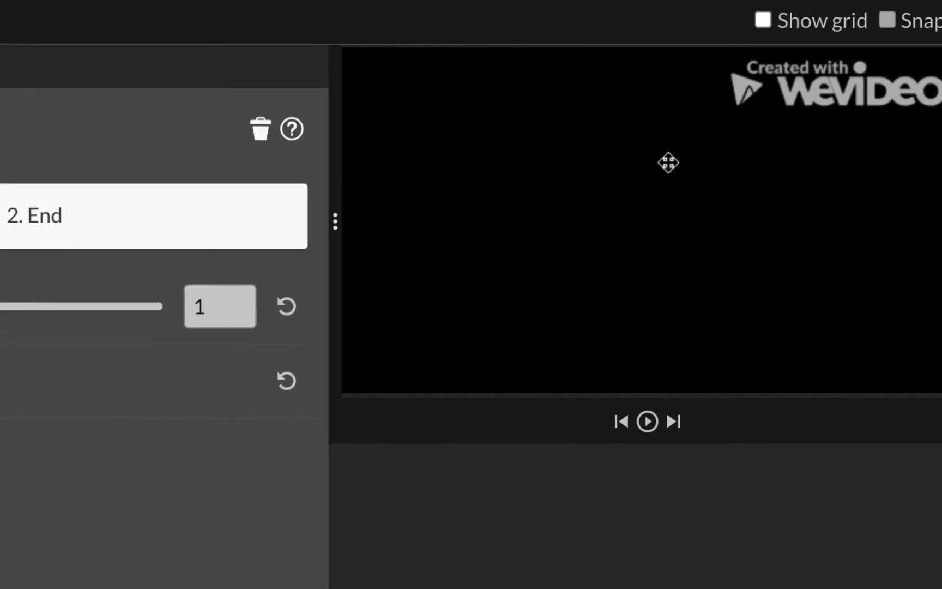
pyautogui.moveTo(682, 279); pyautogui.dragTo(670, 427)
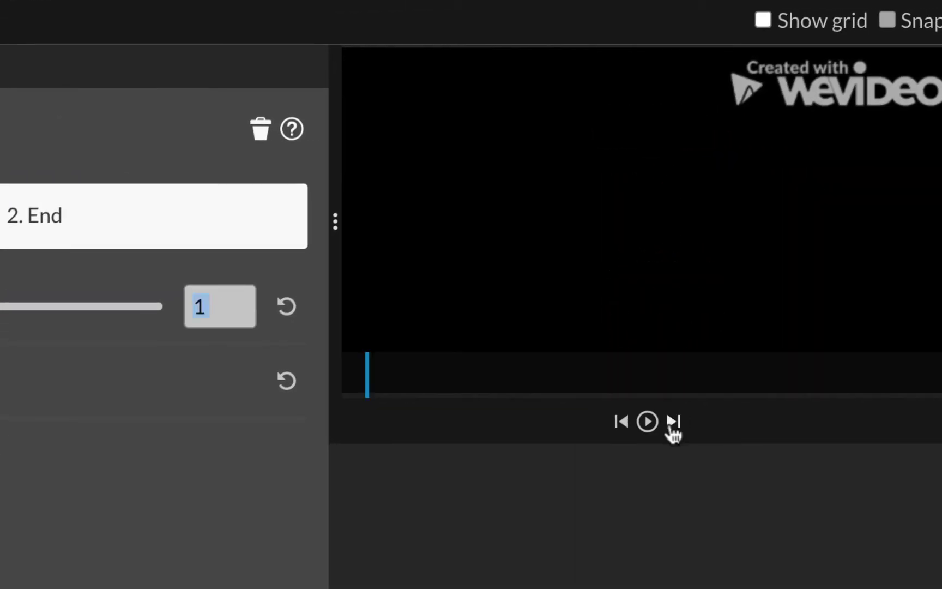
pyautogui.click(65, 236)
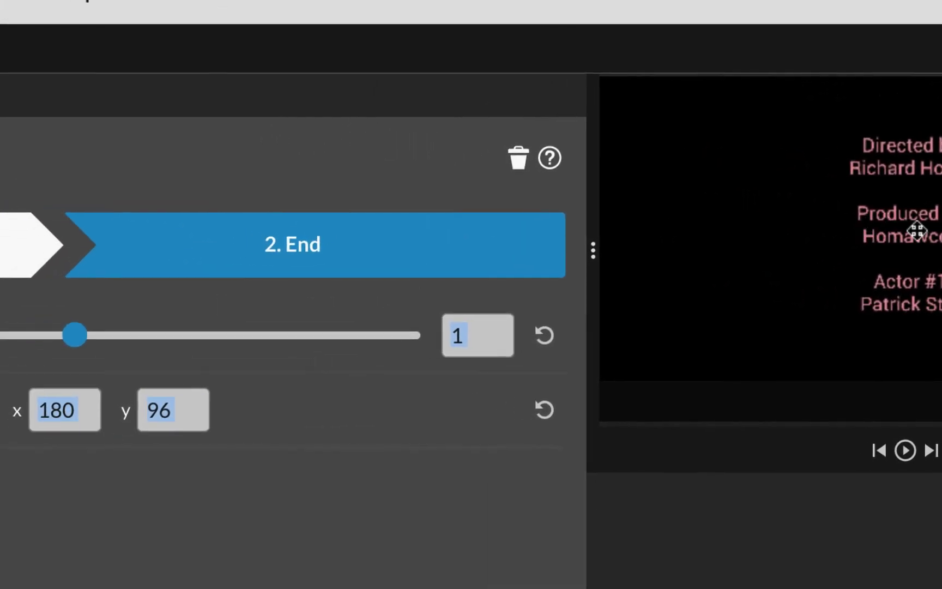
pyautogui.moveTo(917, 231); pyautogui.dragTo(902, 131)
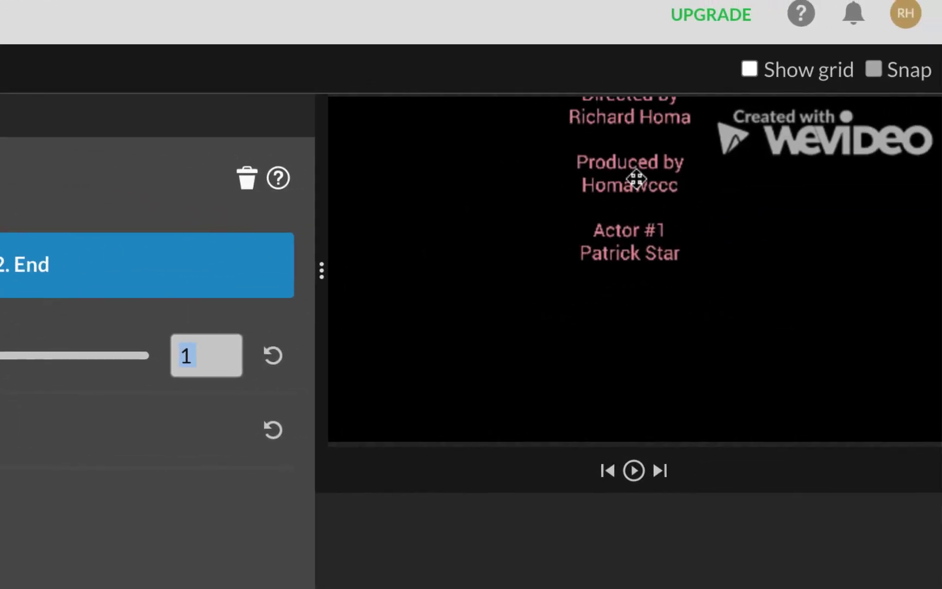
pyautogui.moveTo(635, 178); pyautogui.dragTo(633, 8)
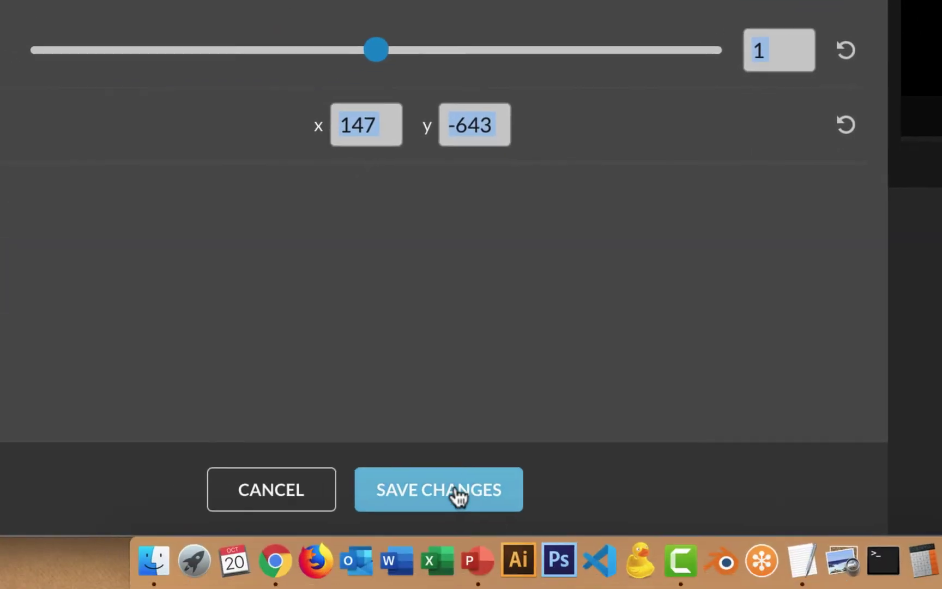
pyautogui.click(457, 493)
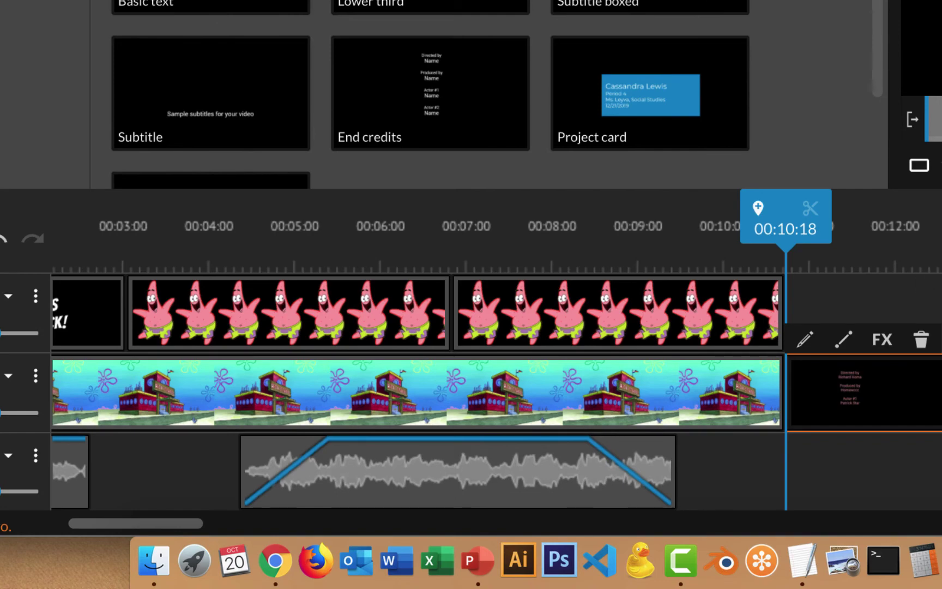
pyautogui.moveTo(825, 453); pyautogui.dragTo(901, 455)
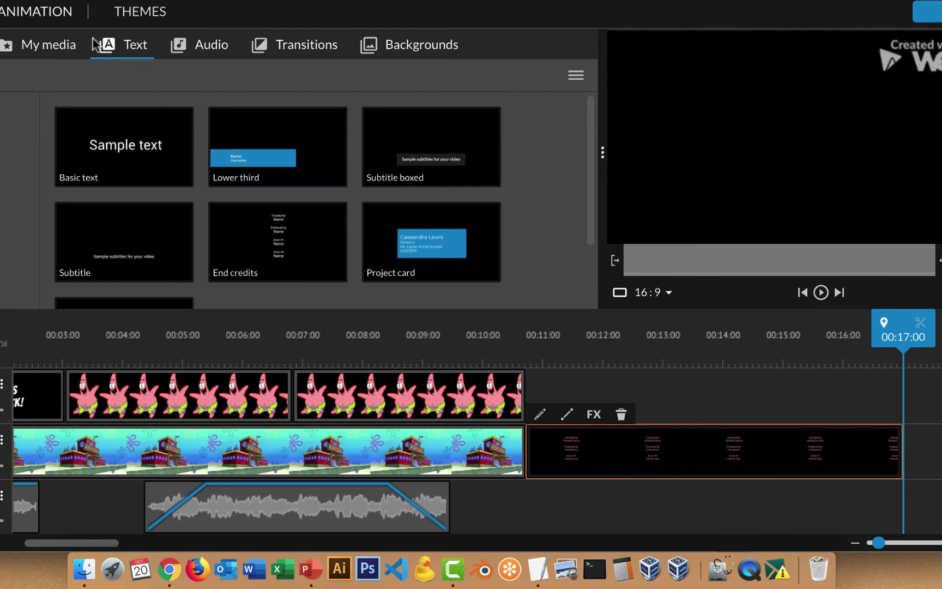
# - Add the closing_credits audio under the end credits at 00:10:18 and trim it to end at 00:17:00
pyautogui.click(67, 49)
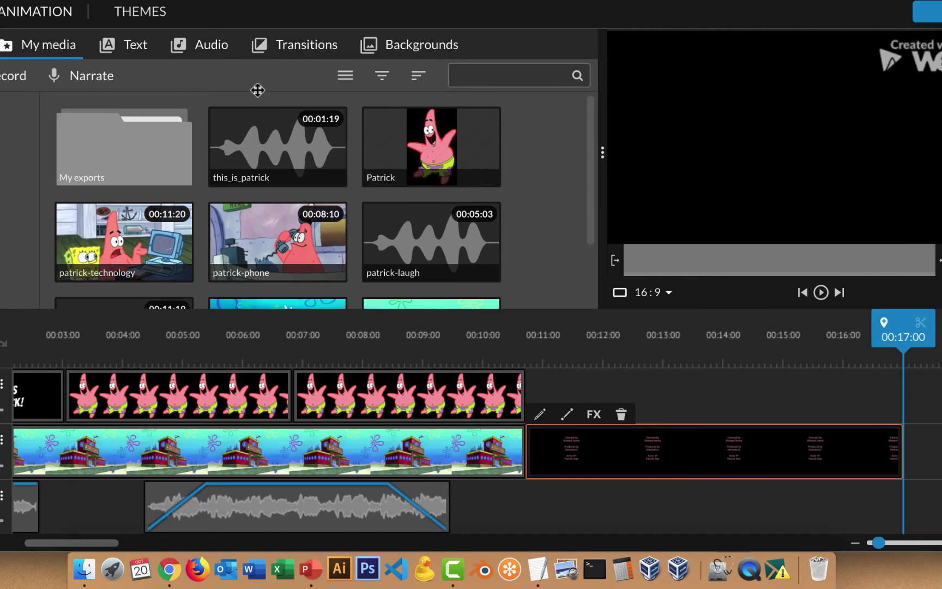
pyautogui.scroll(-3, 433, 180)
pyautogui.scroll(3, 435, 180)
pyautogui.scroll(-3, 436, 181)
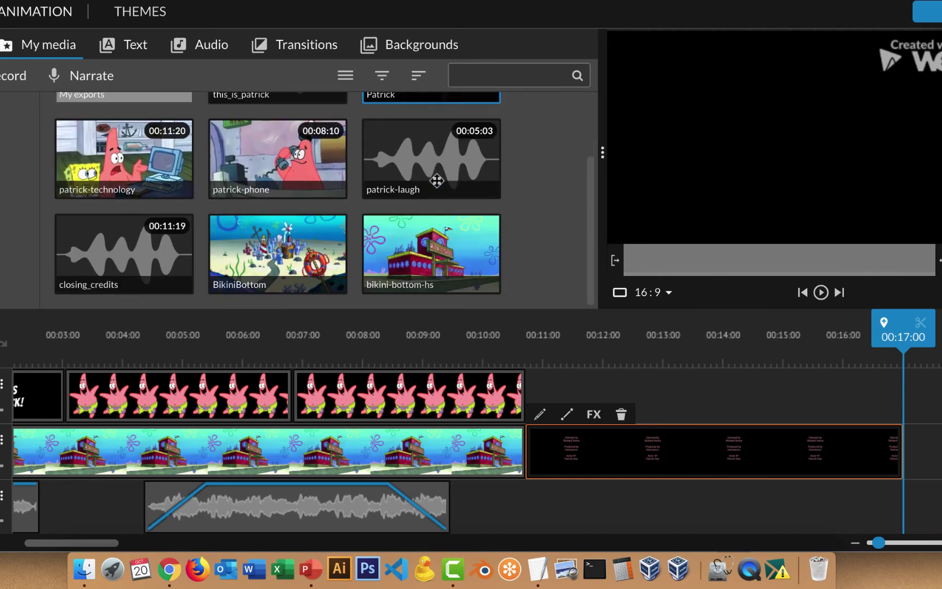
pyautogui.click(131, 260)
pyautogui.moveTo(132, 261); pyautogui.dragTo(552, 510)
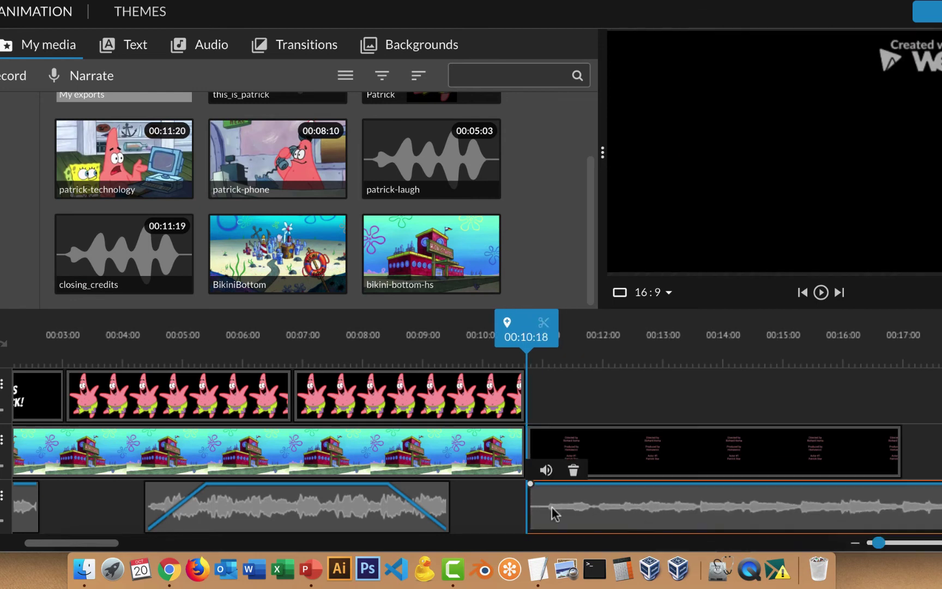
pyautogui.hscroll(10, 553, 512)
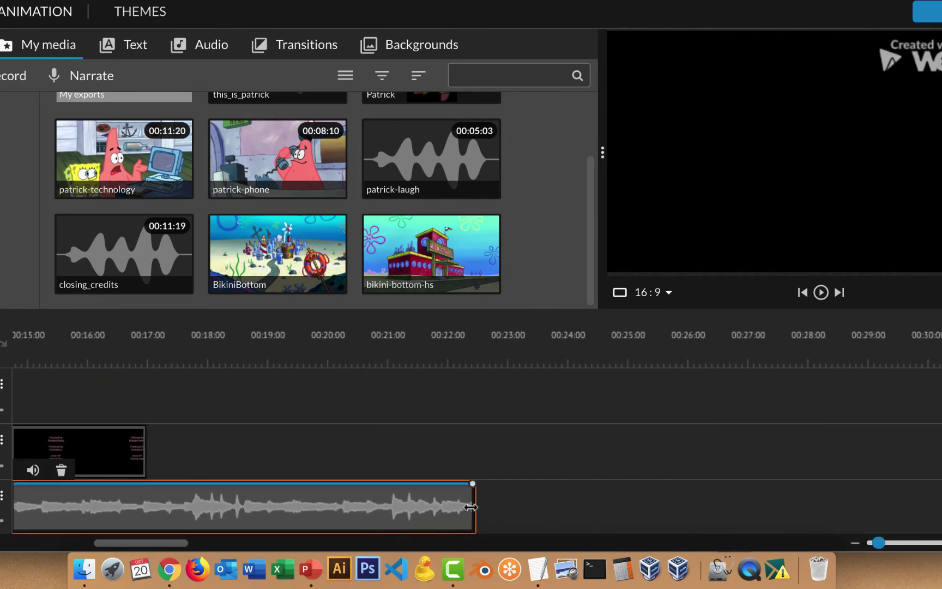
pyautogui.moveTo(469, 507); pyautogui.dragTo(147, 507)
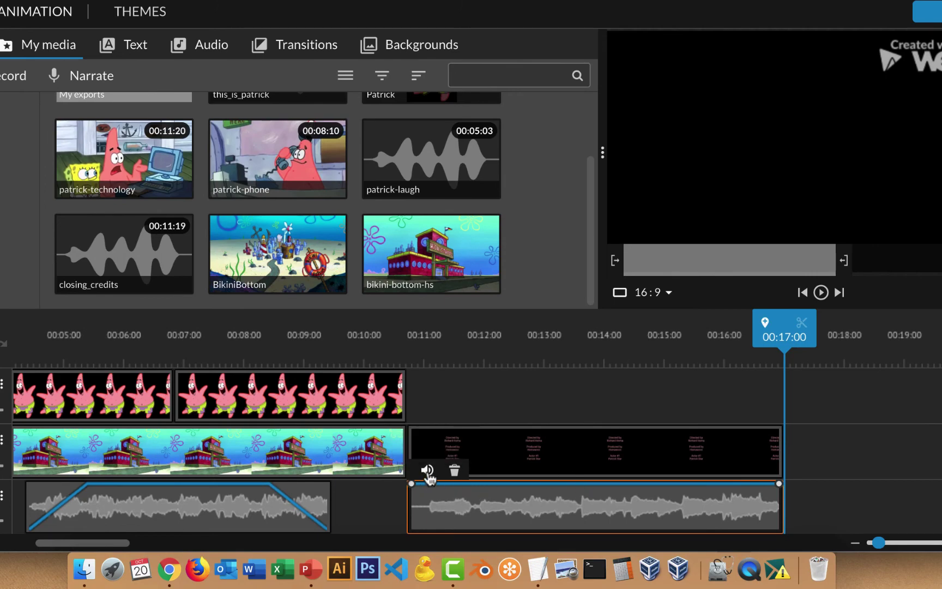
# - Fade out the closing_credits audio over 2 seconds and save the edit
pyautogui.click(427, 469)
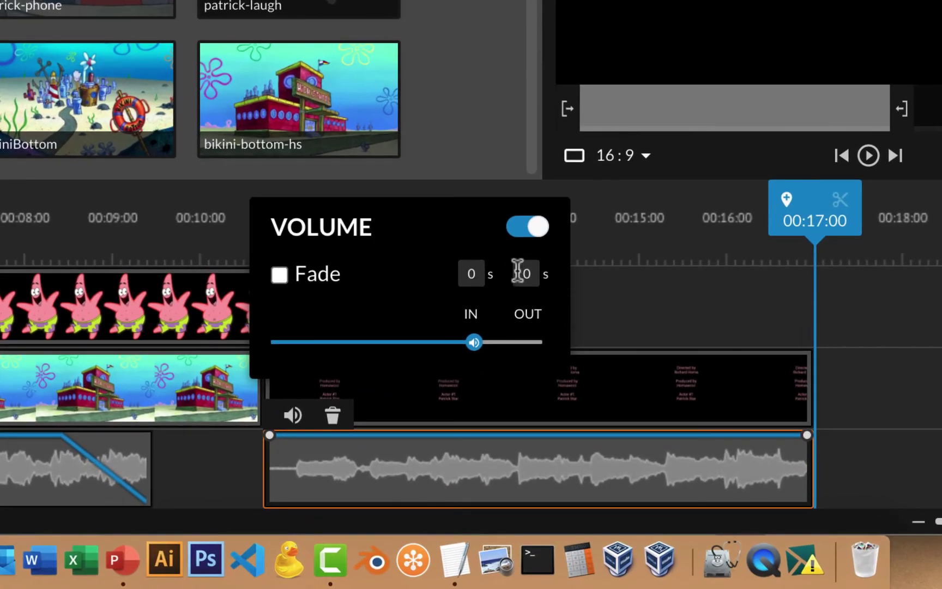
pyautogui.write('2')
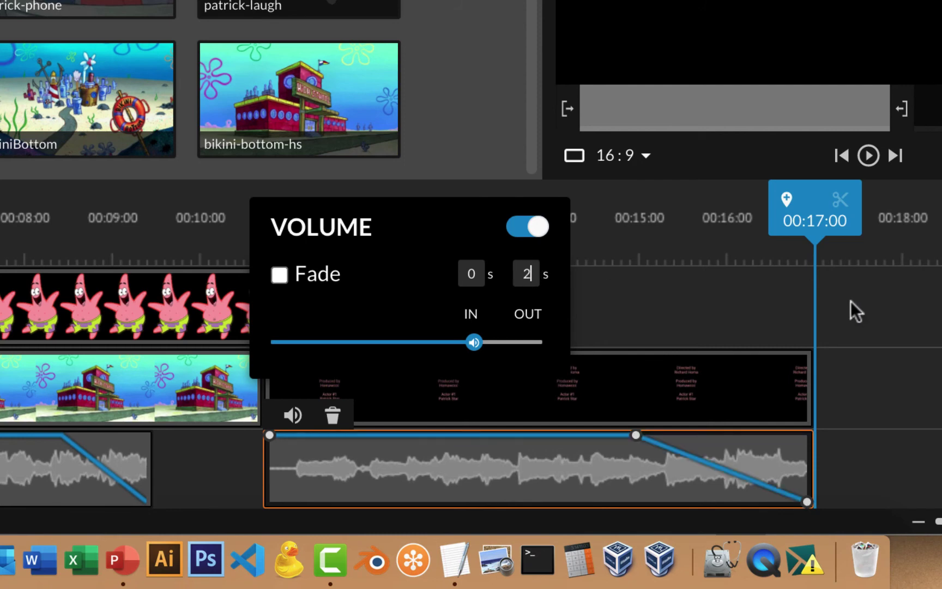
pyautogui.click(940, 426)
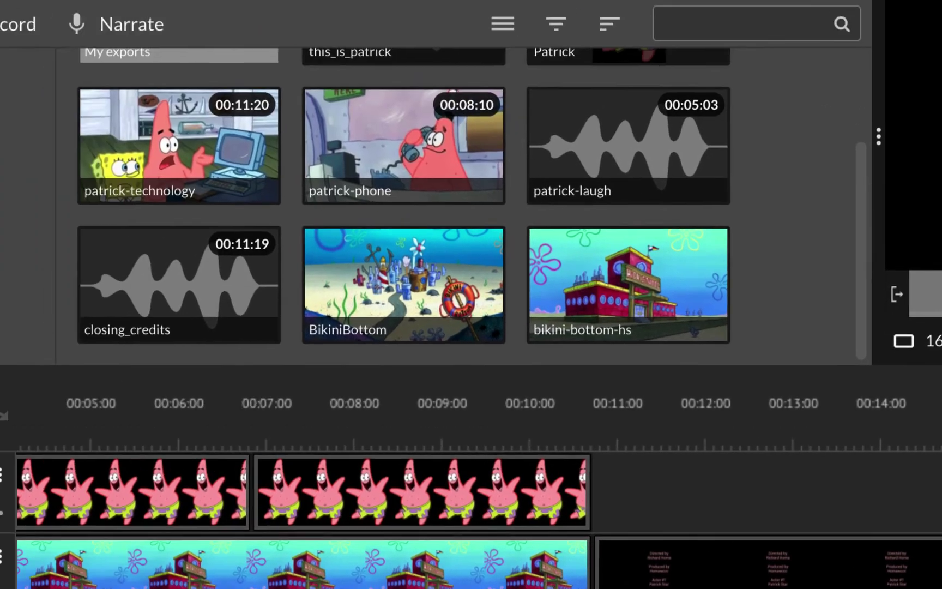
pyautogui.click(34, 43)
pyautogui.click(49, 292)
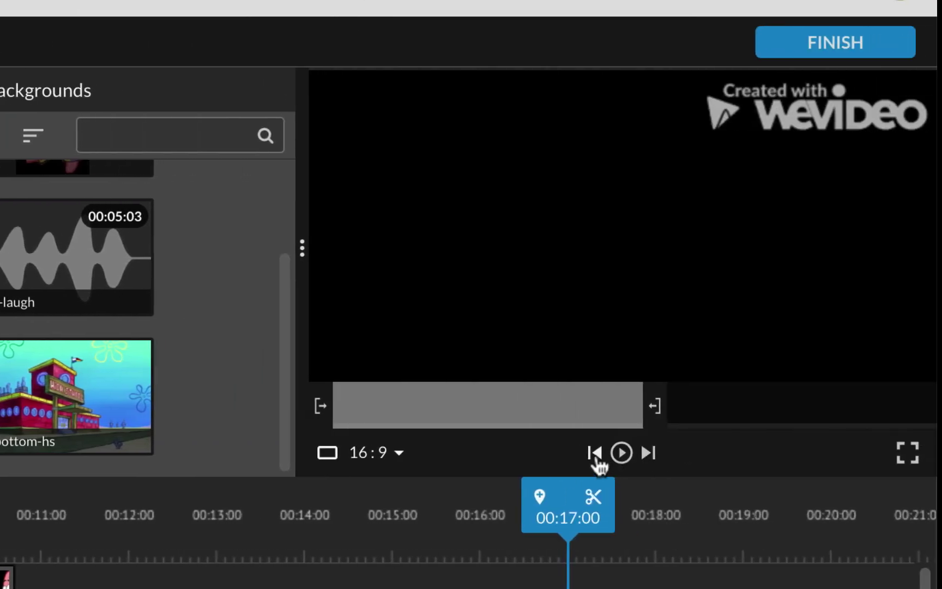
# - Enlarge the preview and play the video from the beginning to check the scrolling end credits and their audio
pyautogui.click(594, 453)
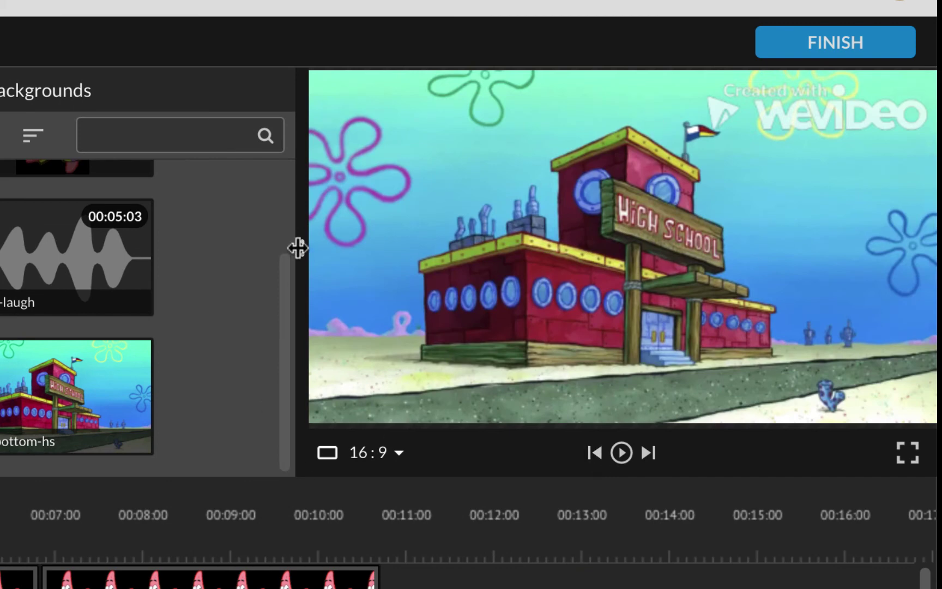
pyautogui.moveTo(298, 248); pyautogui.dragTo(218, 254)
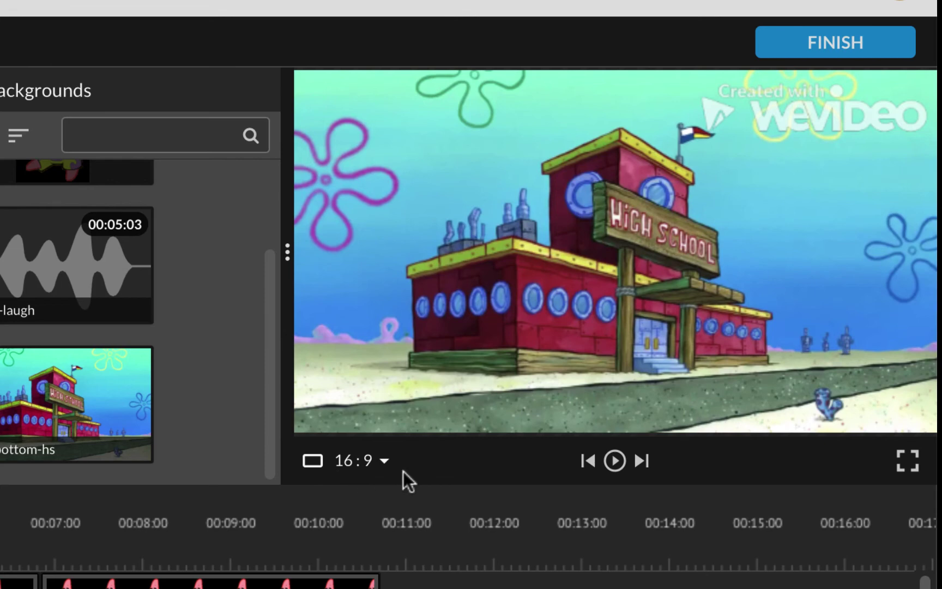
pyautogui.click(615, 461)
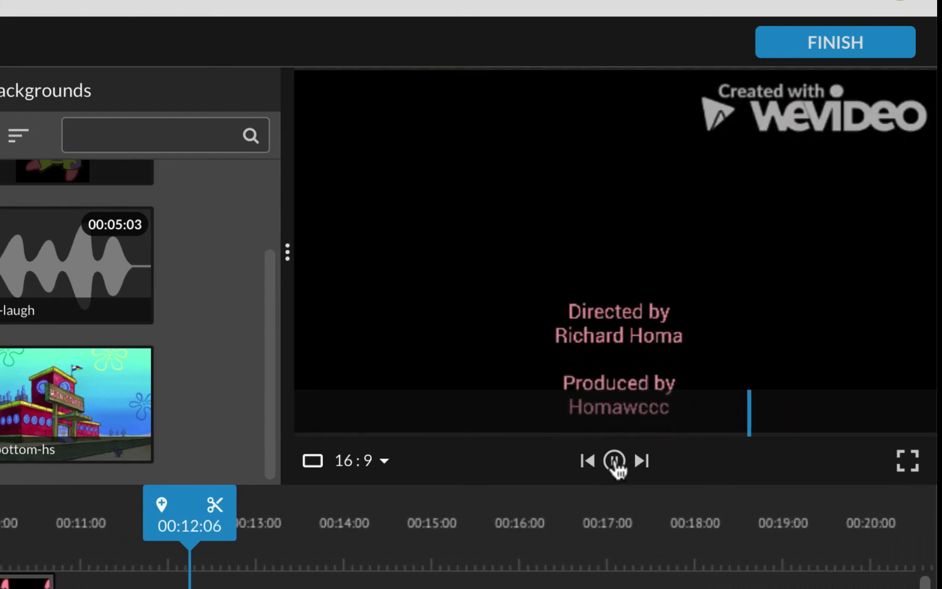
pyautogui.click(614, 461)
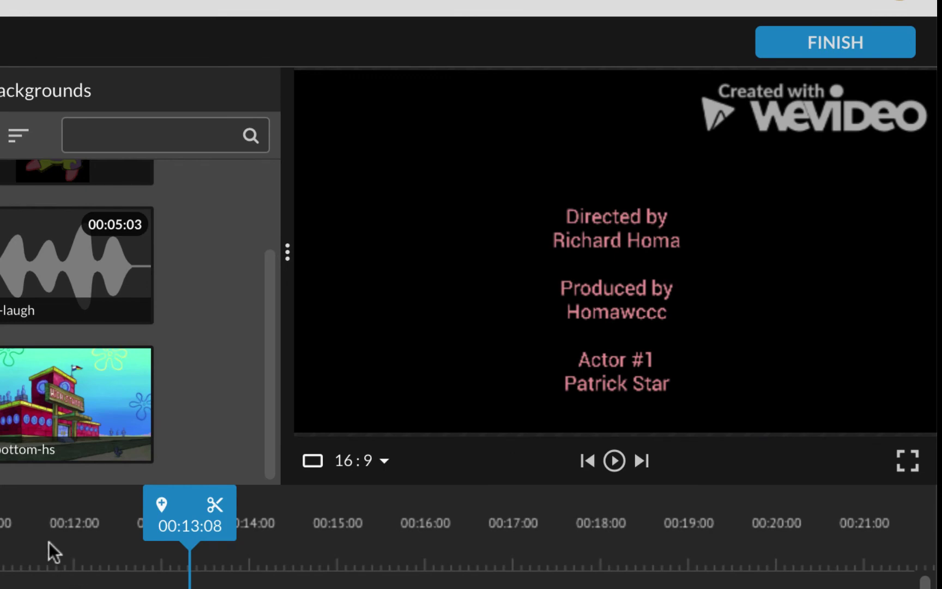
# - Add the Parasol transition between the high-school background and the end credits
pyautogui.scroll(2, 76, 322)
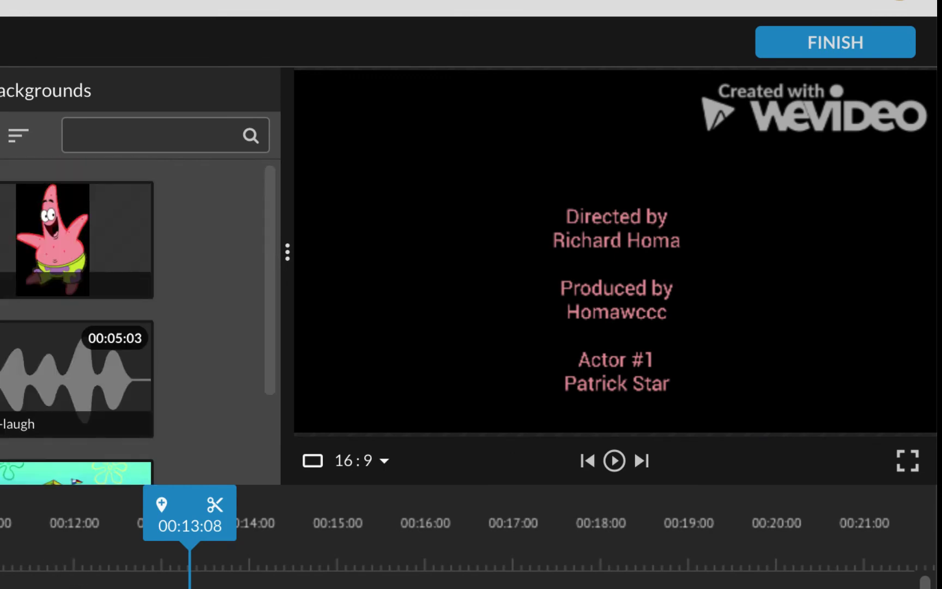
pyautogui.click(216, 39)
pyautogui.scroll(-8, 520, 214)
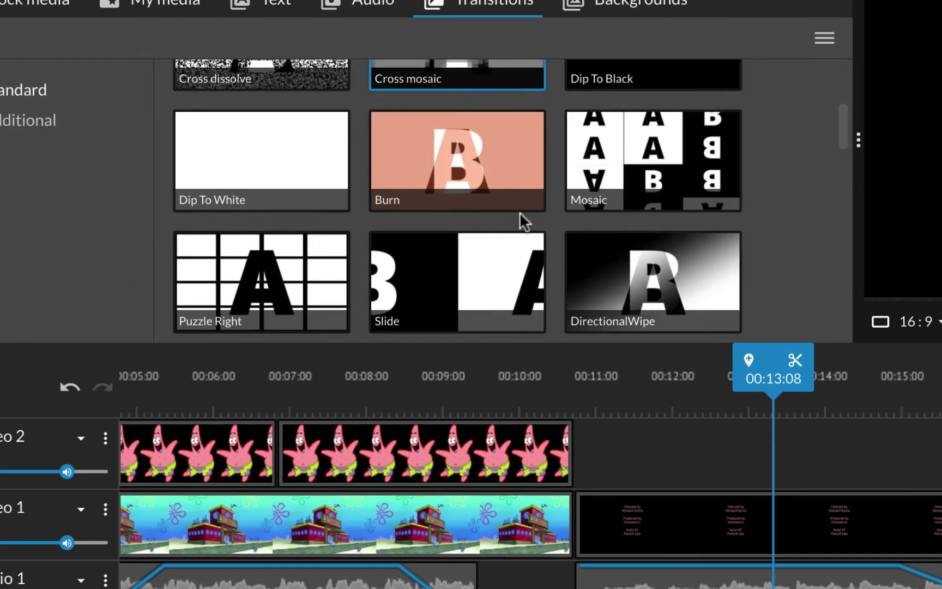
pyautogui.scroll(-1, 519, 214)
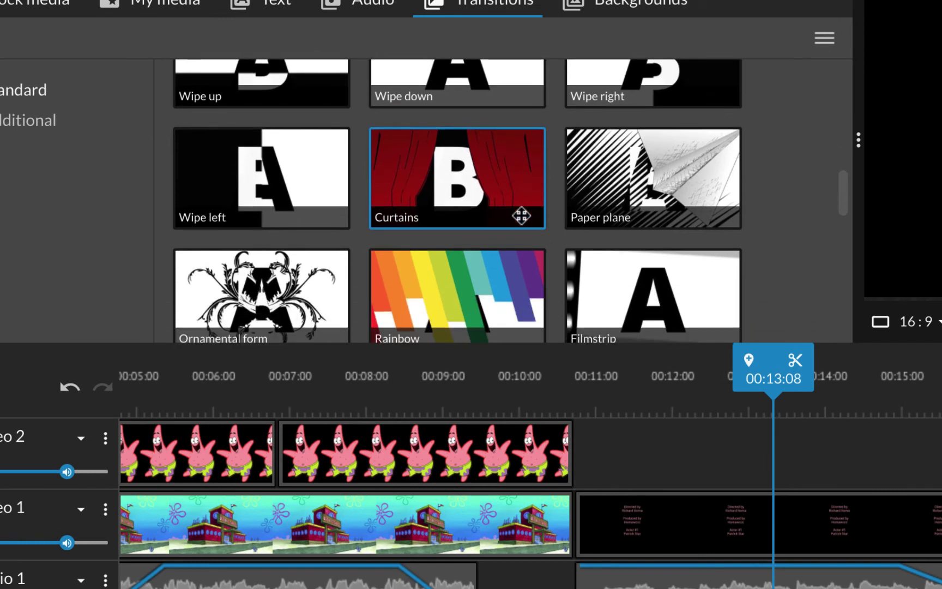
pyautogui.scroll(-3, 466, 282)
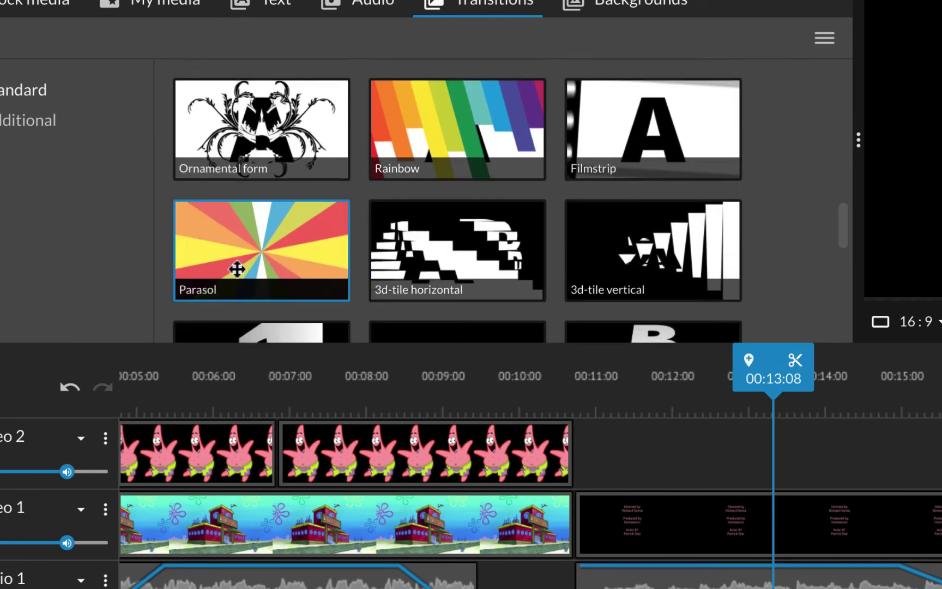
pyautogui.moveTo(235, 261); pyautogui.dragTo(532, 546)
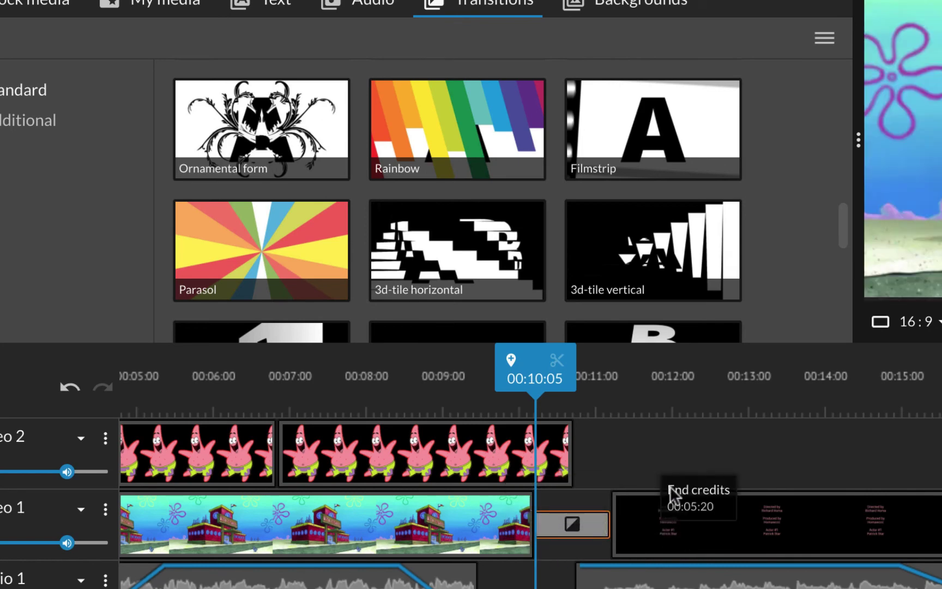
# - Play the video from 00:08:18 to check the Parasol transition and the end credits, and save the edit
pyautogui.moveTo(539, 378); pyautogui.dragTo(431, 379)
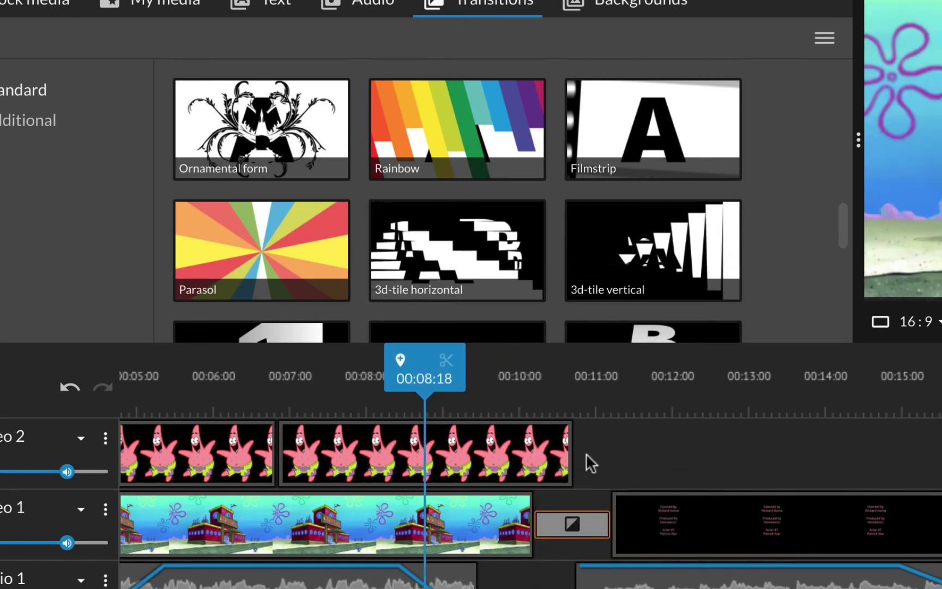
pyautogui.click(730, 382)
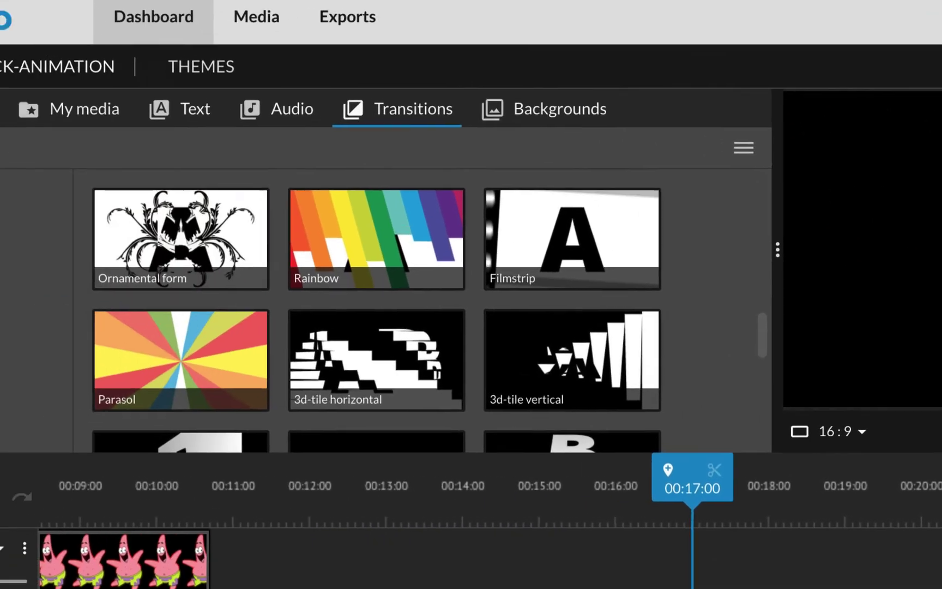
pyautogui.click(29, 81)
pyautogui.click(37, 297)
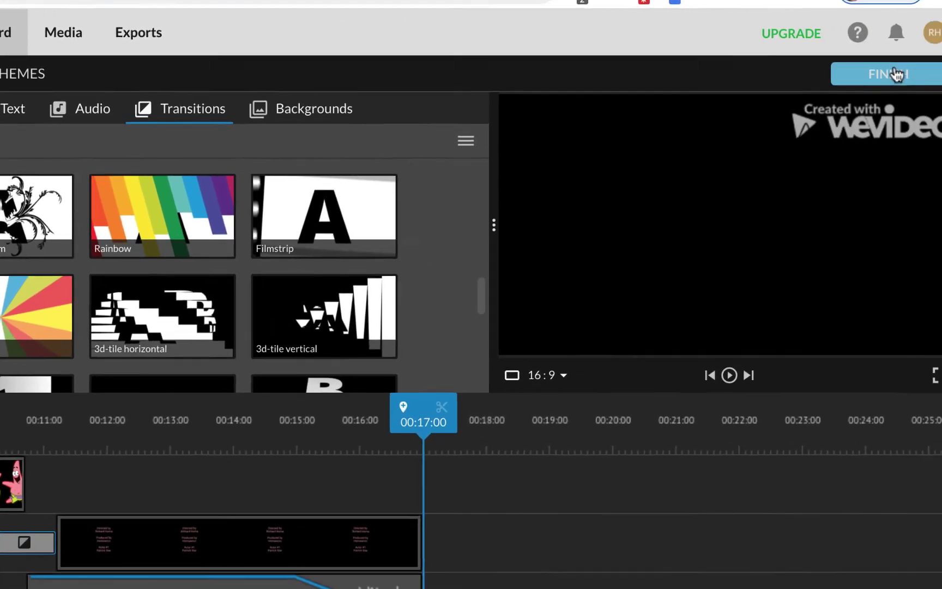
# - Export 8-patrick-animation as an SD video with the high-school thumbnail that shows Patrick, and open the list of exports
pyautogui.click(875, 72)
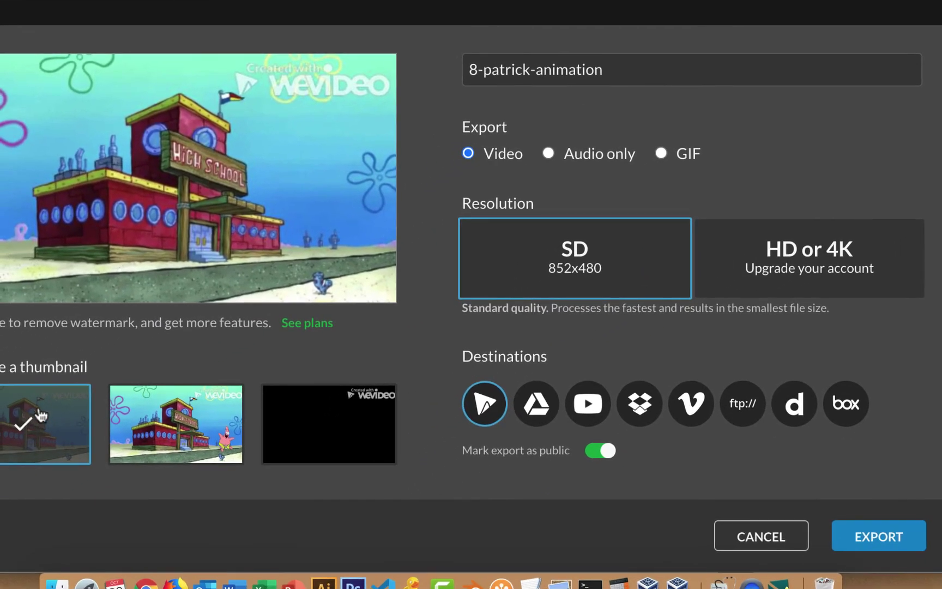
pyautogui.click(226, 421)
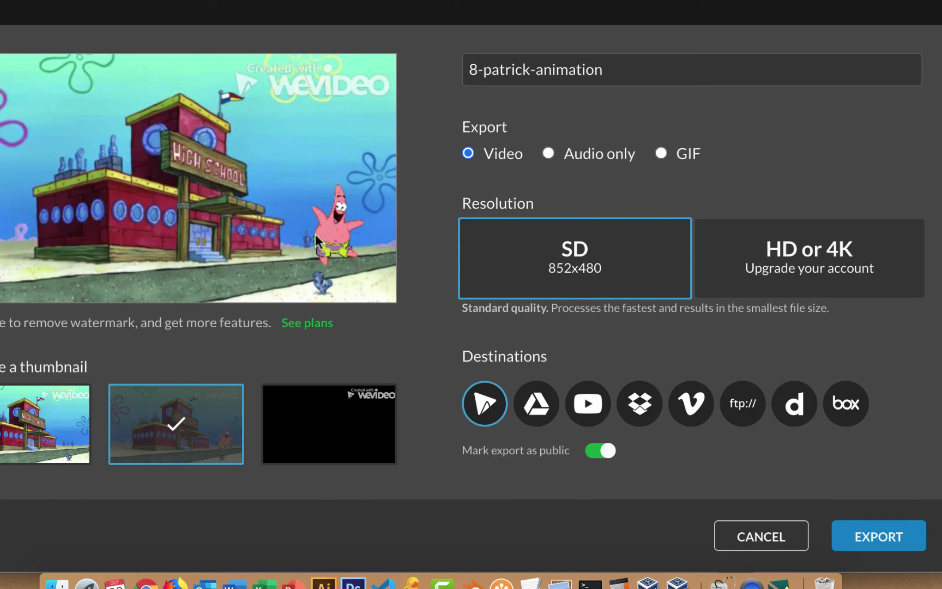
pyautogui.click(883, 535)
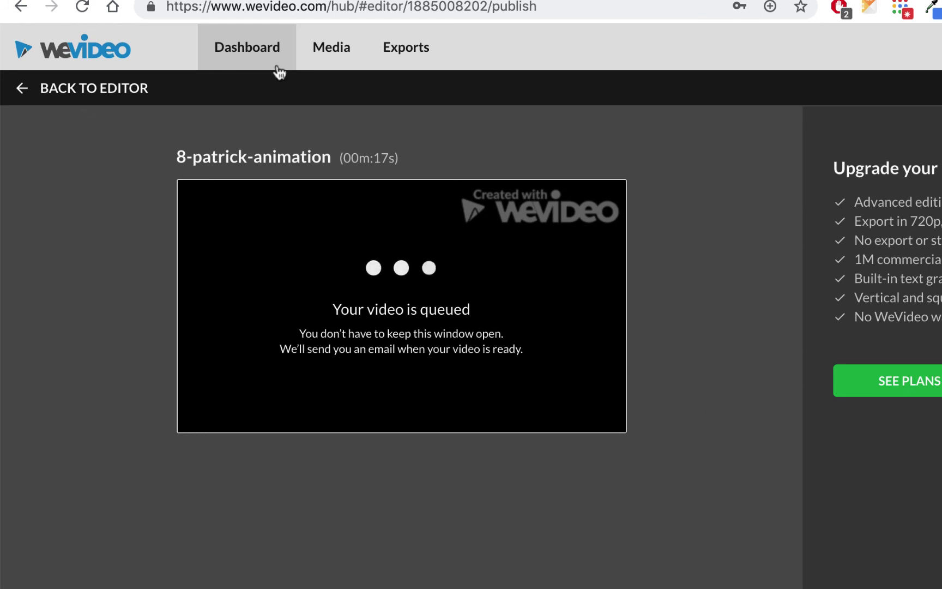
pyautogui.click(248, 51)
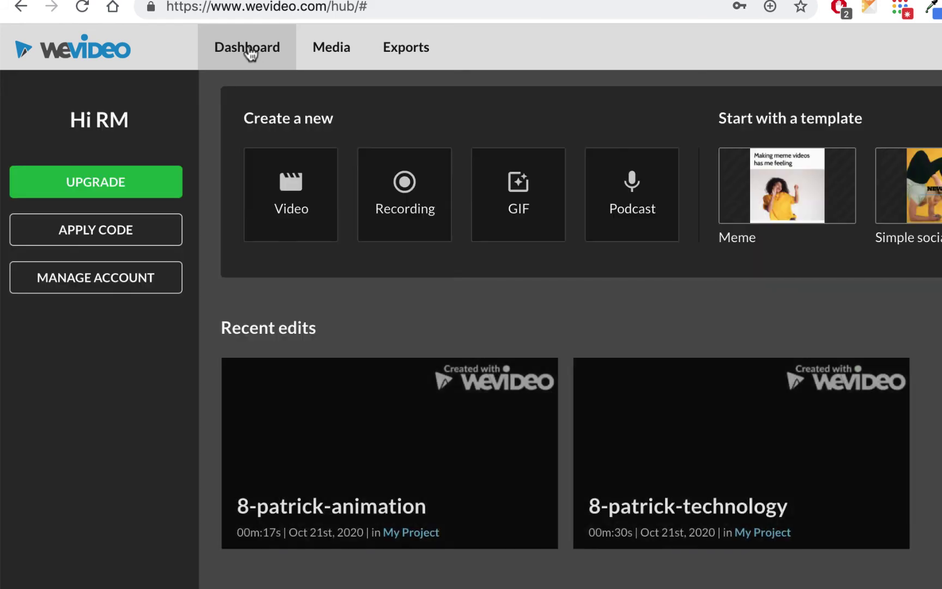
pyautogui.click(402, 54)
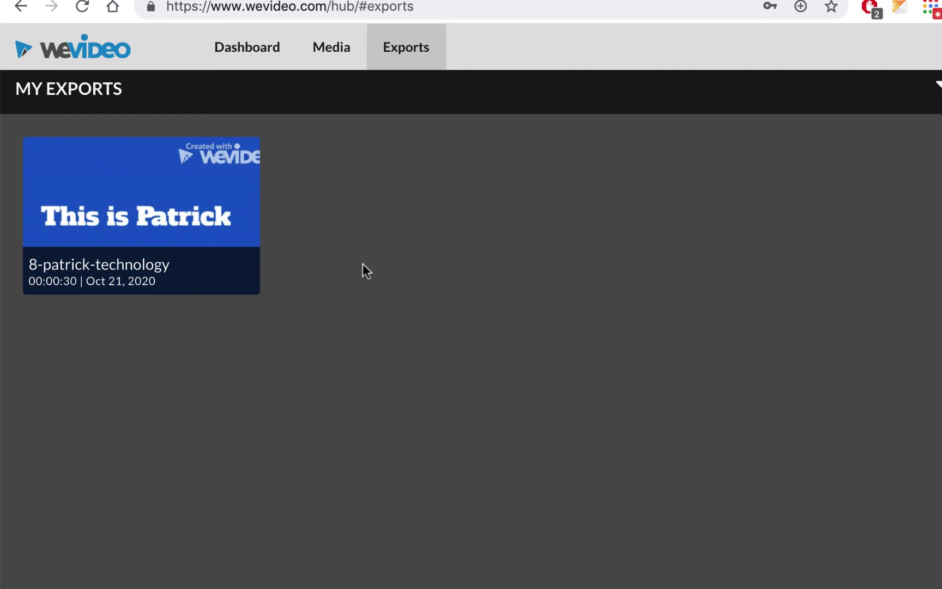
# - Open My Project from the 8-patrick-animation edit on the dashboard and view the project's exports
pyautogui.click(234, 46)
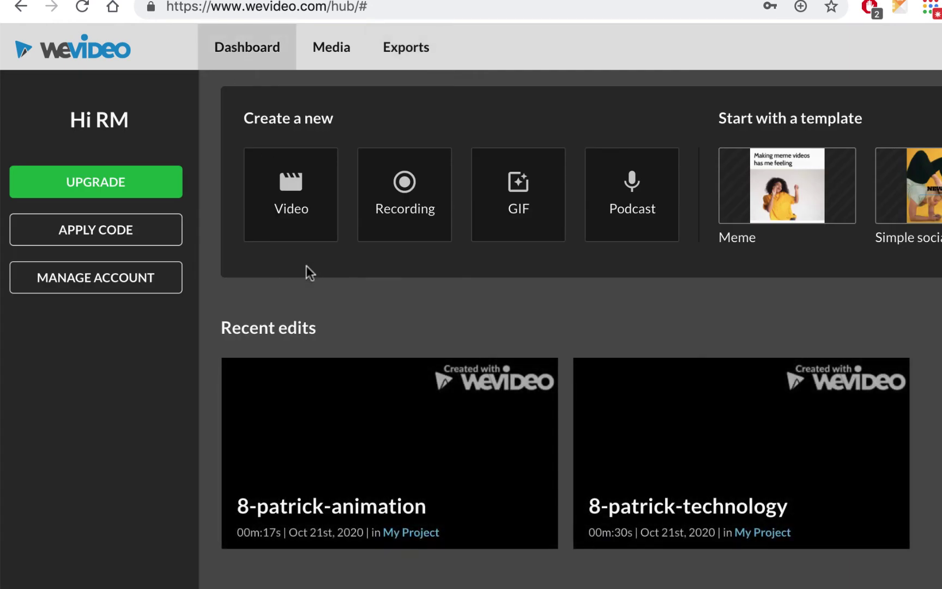
pyautogui.moveTo(434, 548)
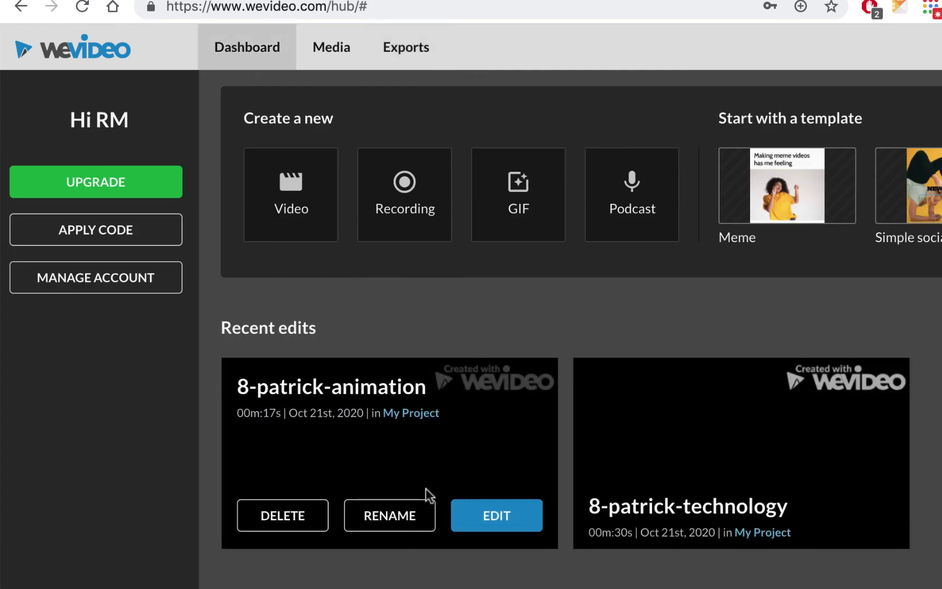
pyautogui.click(416, 414)
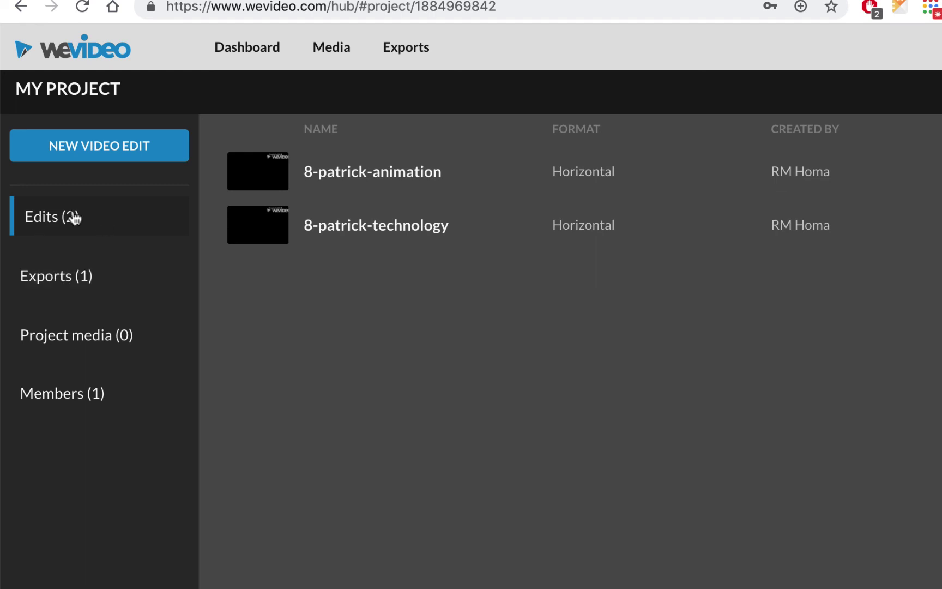
pyautogui.click(83, 278)
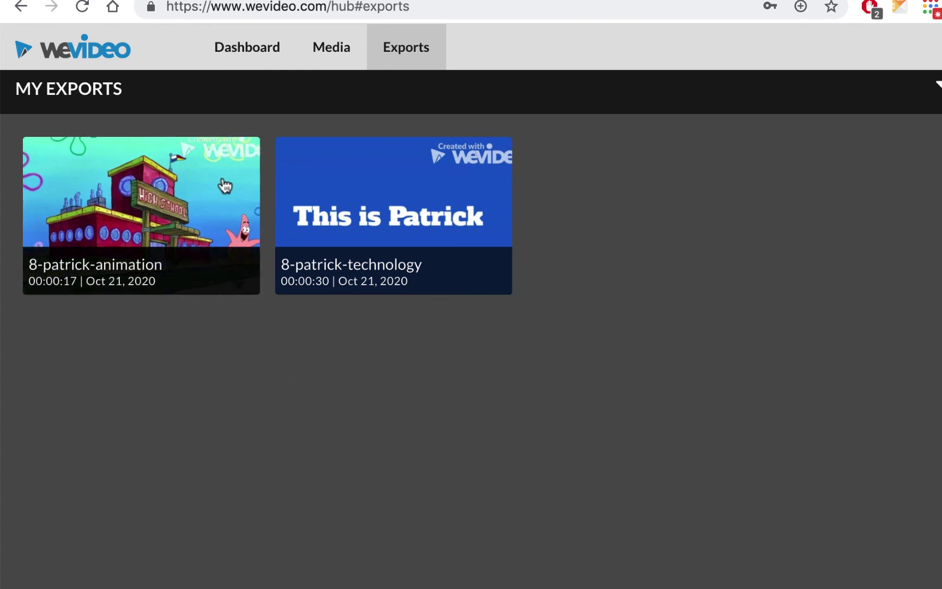
# - Open the exported 8-patrick-animation video and copy its share link to the clipboard
pyautogui.click(197, 207)
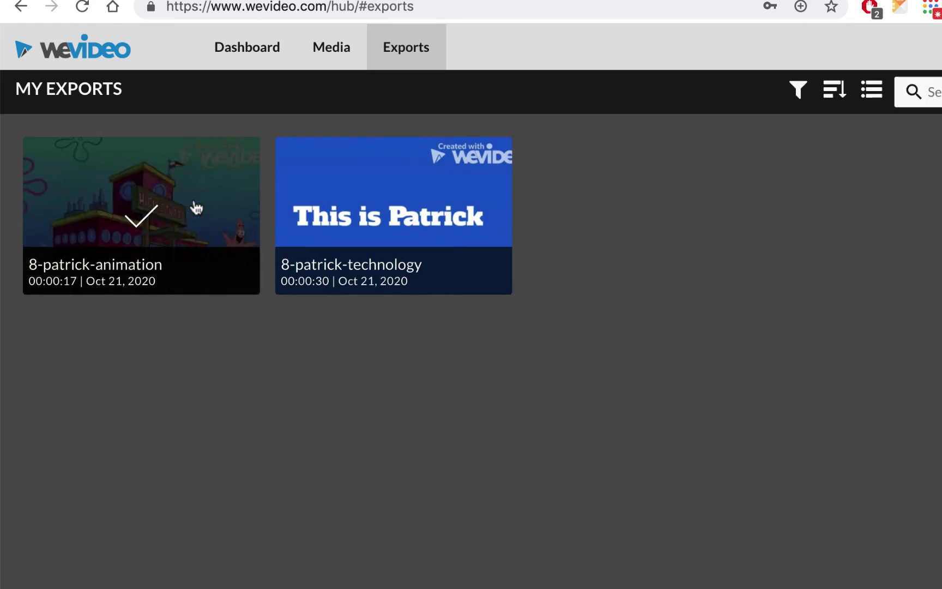
pyautogui.click(197, 207)
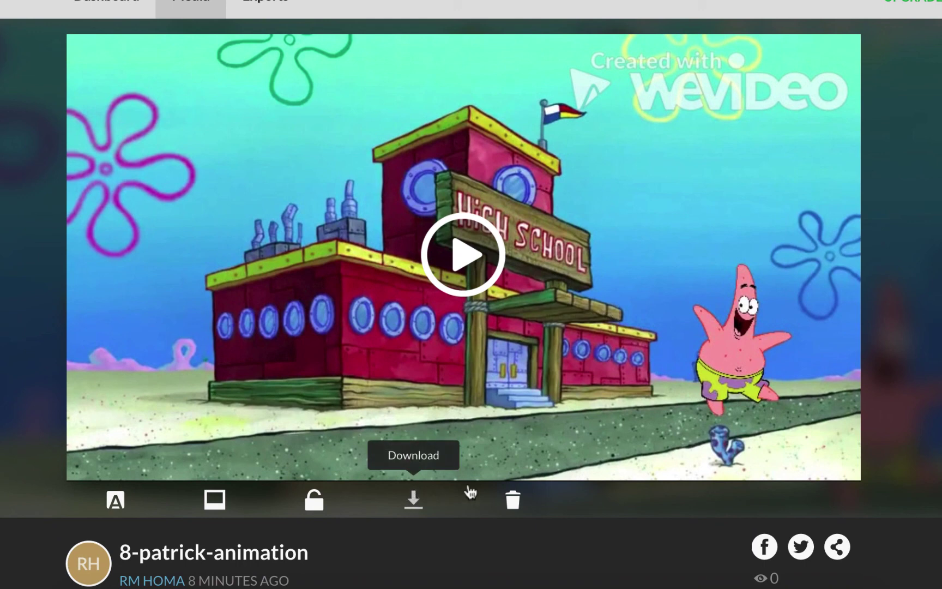
pyautogui.click(839, 547)
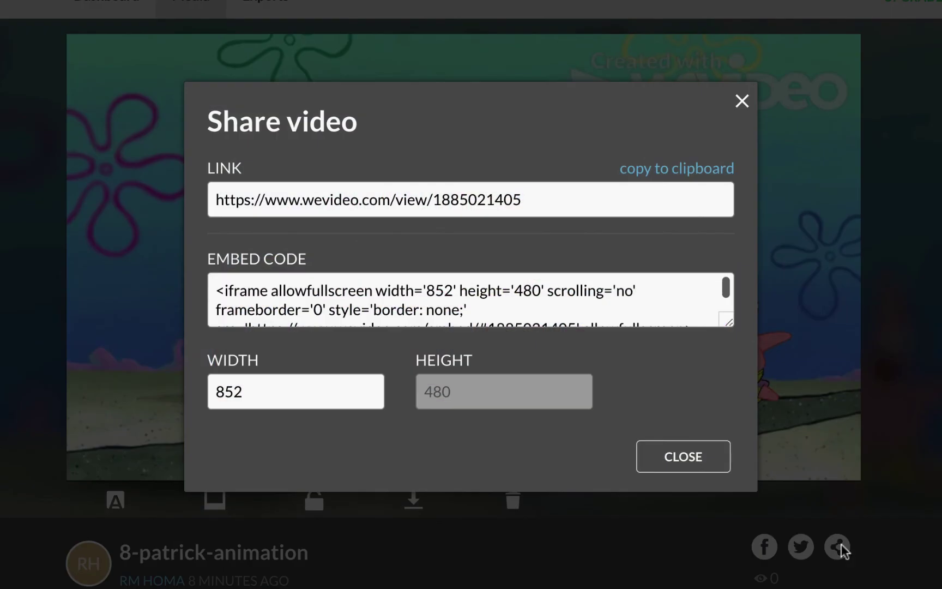
pyautogui.click(671, 173)
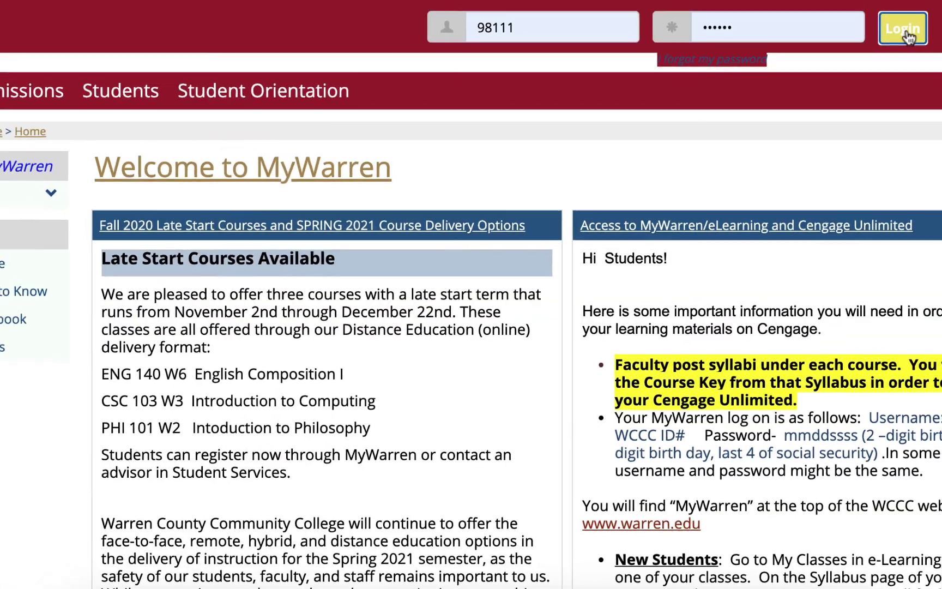
# - Switch to MyWarren, log in with the filled-in credentials, and open the Unit 7 exercise 8 - Video Editing (Patrick)
pyautogui.click(905, 31)
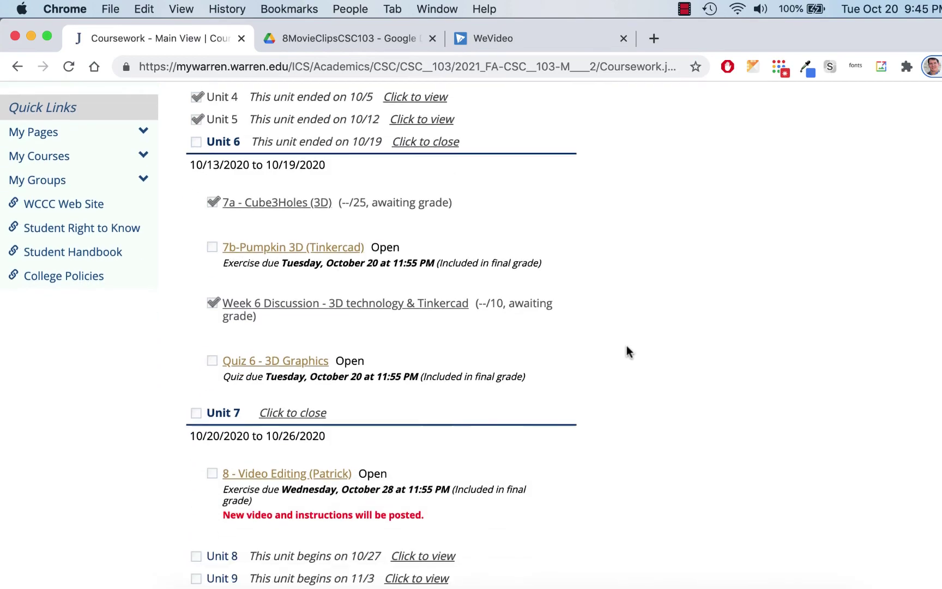
pyautogui.scroll(-4, 626, 351)
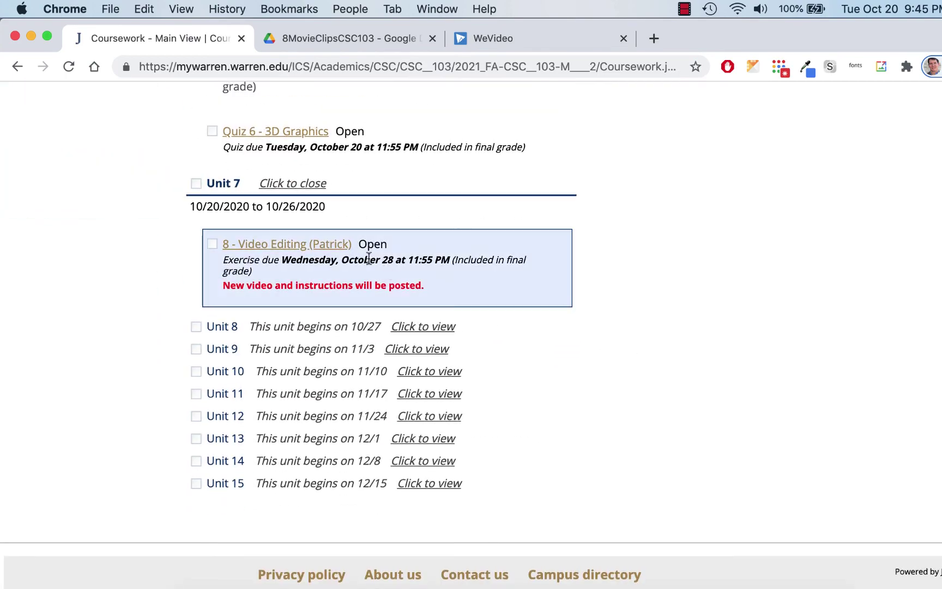
pyautogui.click(307, 246)
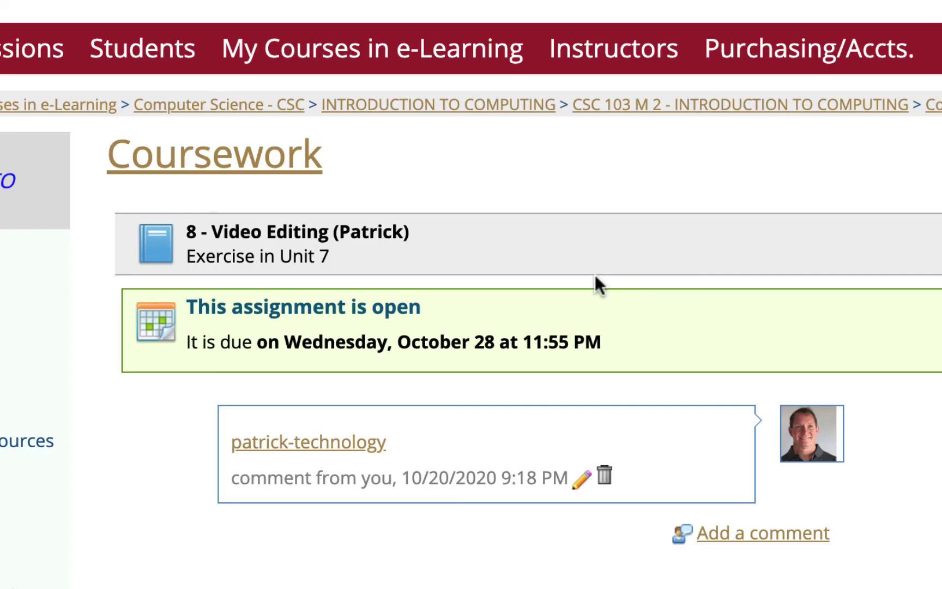
# - Save a comment on the exercise containing the copied video link, with display text patrick-animation and target New window
pyautogui.click(763, 537)
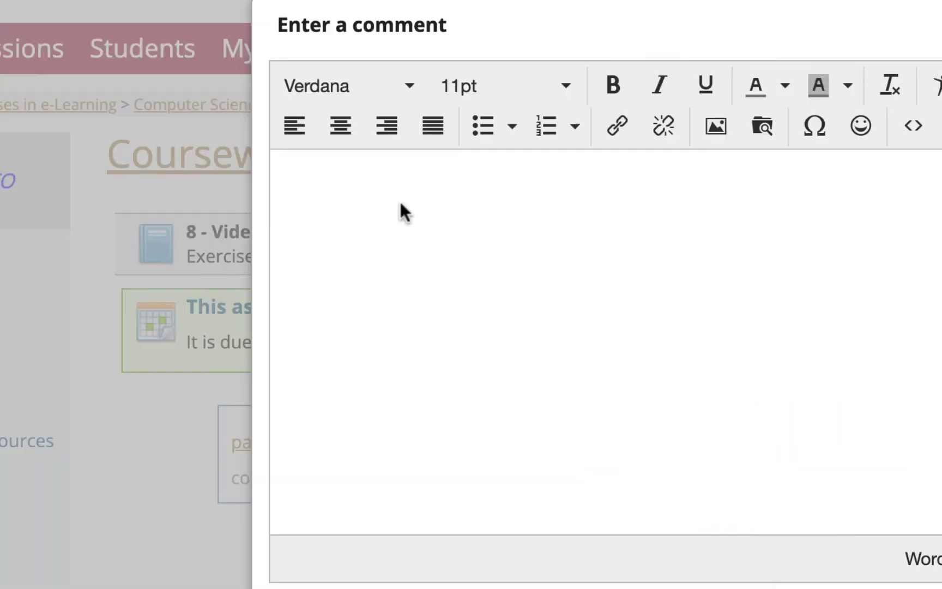
pyautogui.click(626, 128)
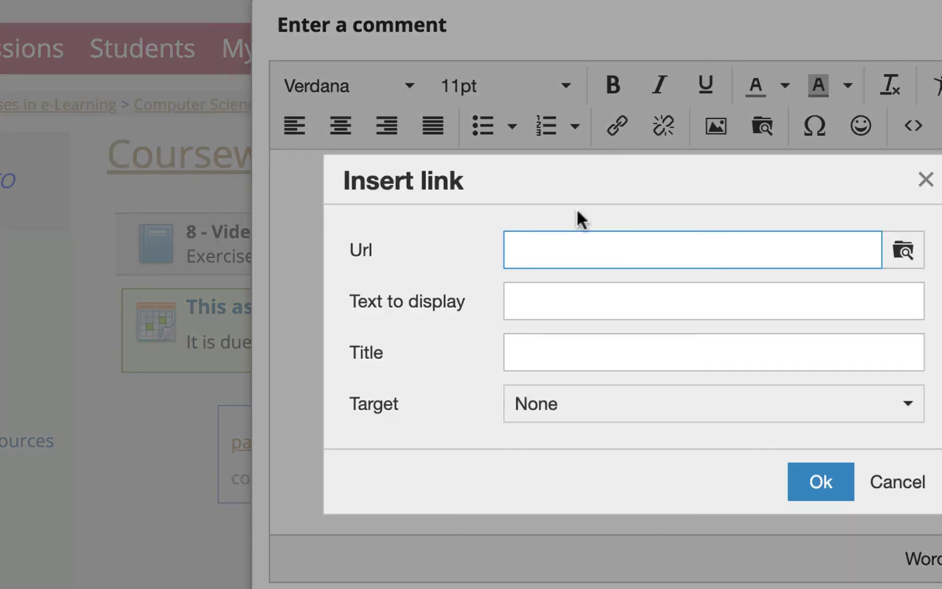
pyautogui.hotkey('ctrl', 'v')
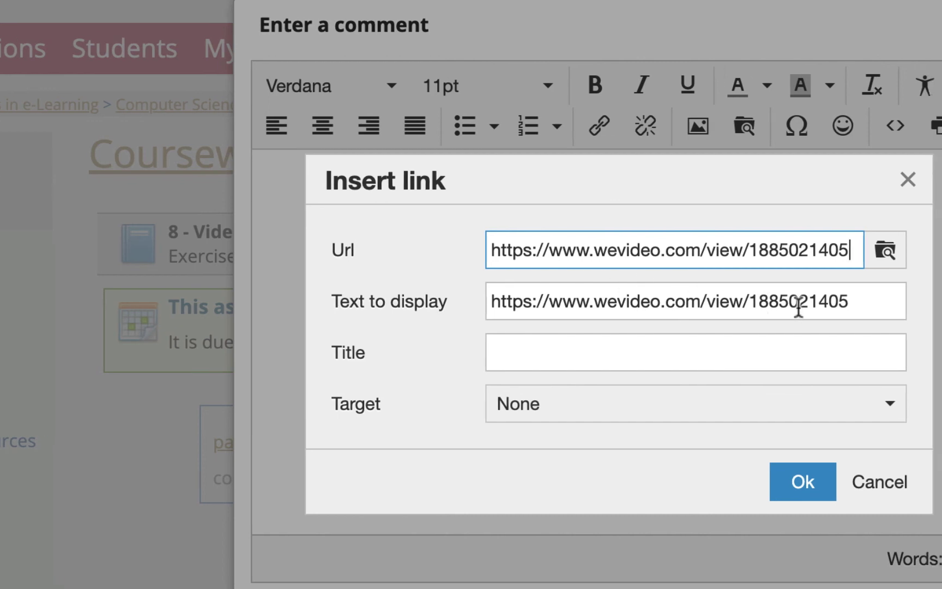
pyautogui.press('Tab')
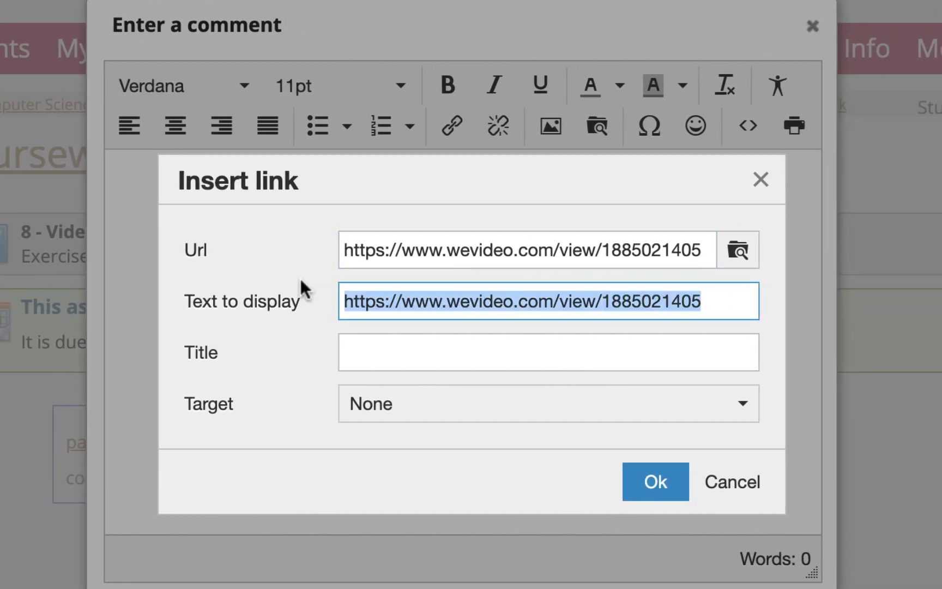
pyautogui.write('patric')
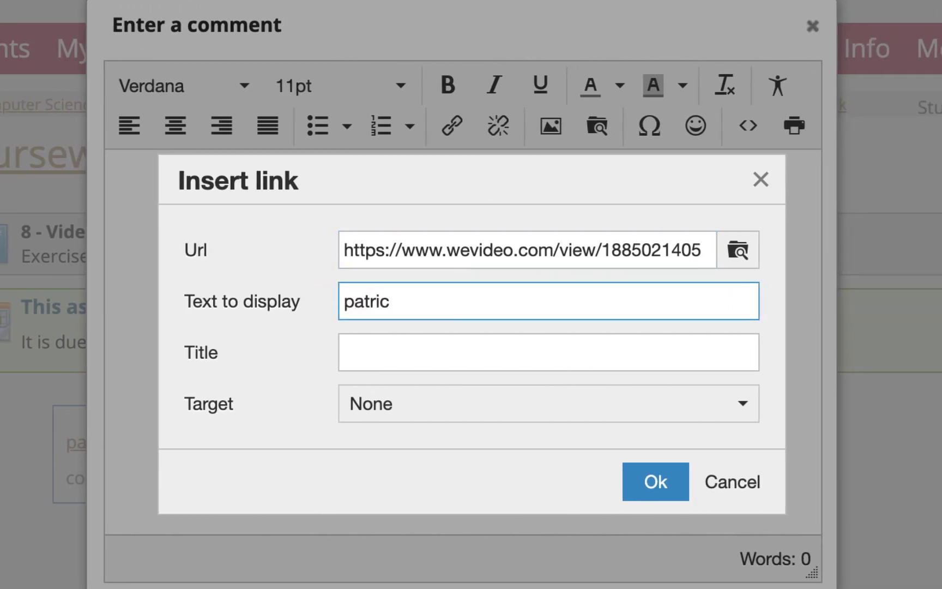
pyautogui.write('k-animation')
pyautogui.click(414, 403)
pyautogui.click(434, 482)
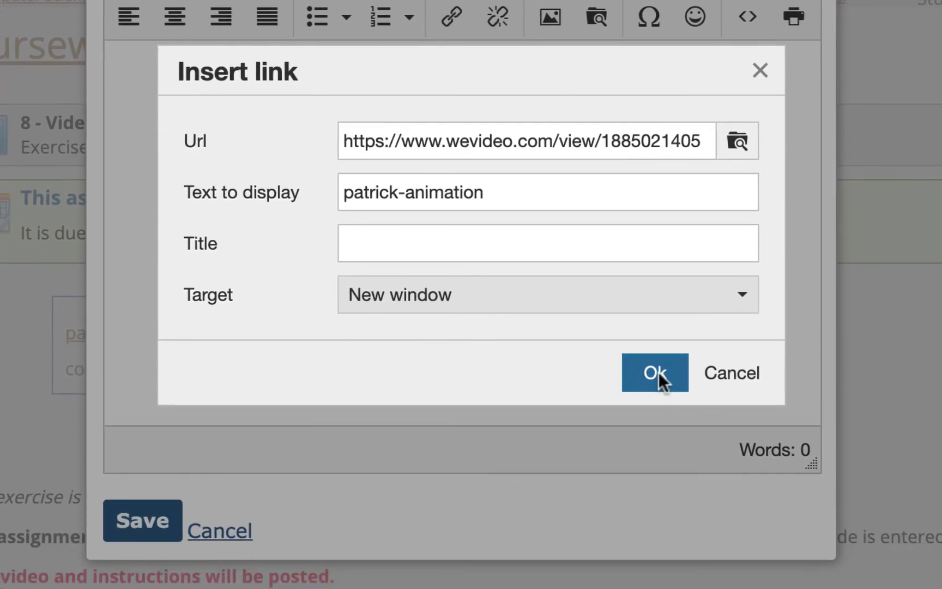
pyautogui.click(659, 489)
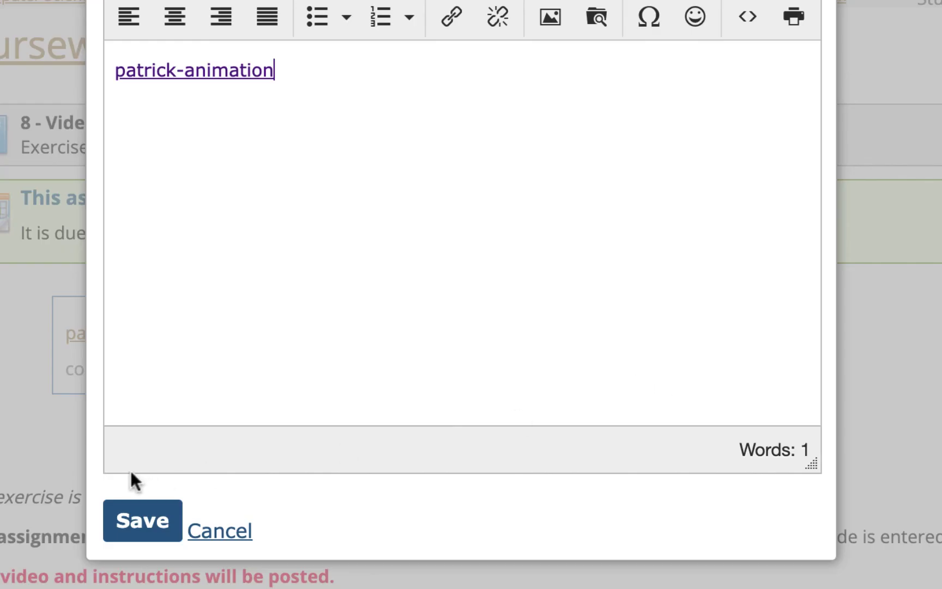
pyautogui.click(143, 524)
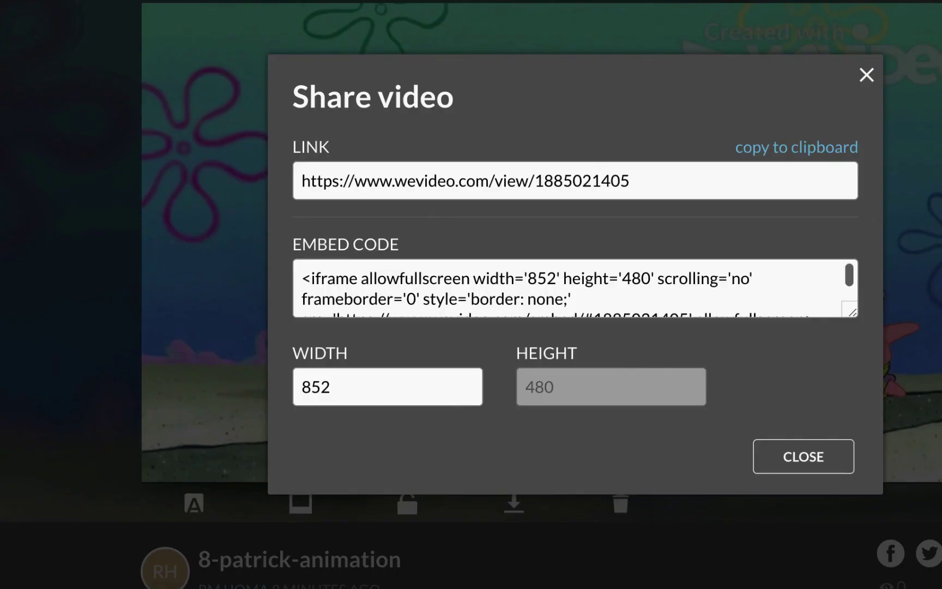
# - Back in WeVideo, close the video's sharing details and review the dashboard's recent edits and the list of exports
pyautogui.click(808, 459)
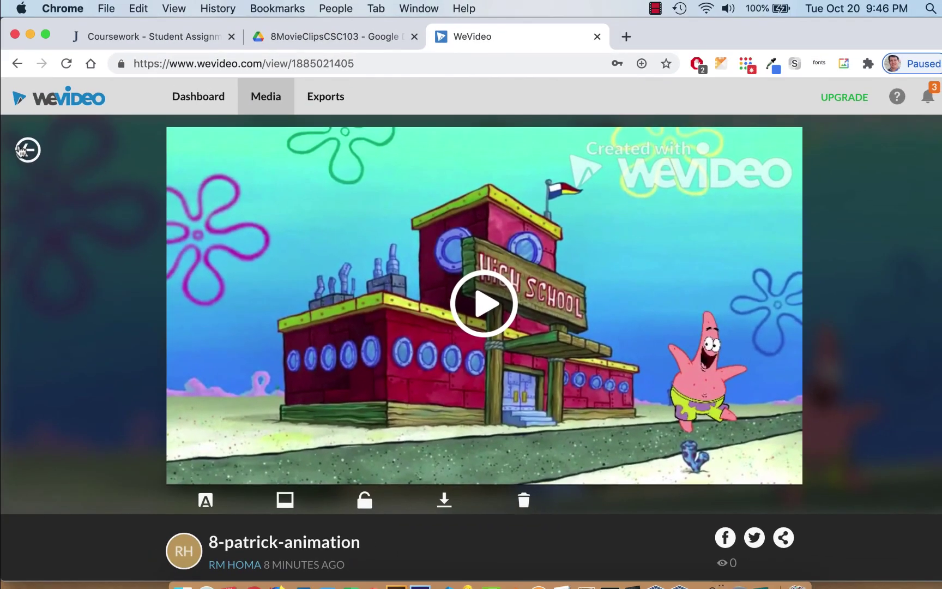
pyautogui.click(24, 149)
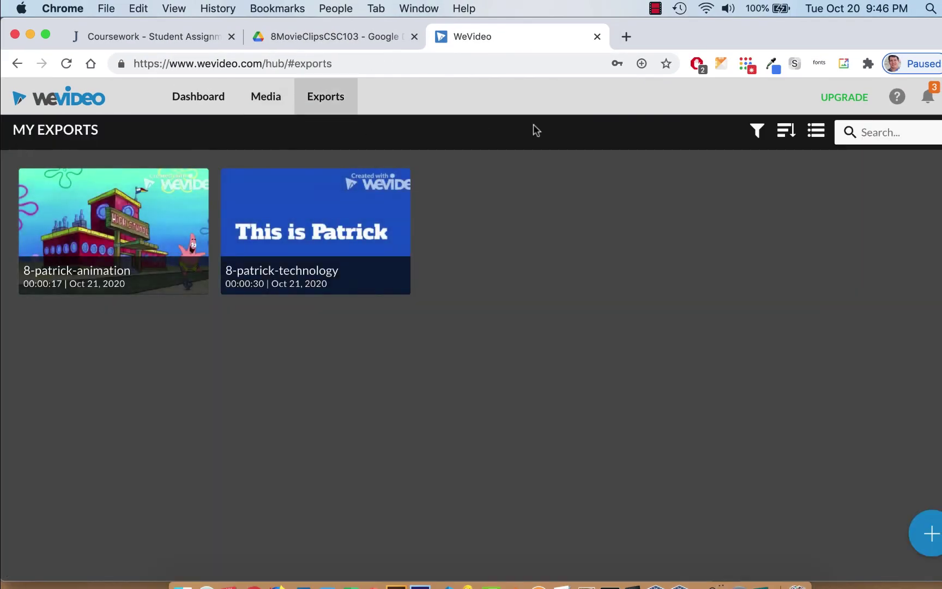
pyautogui.click(193, 99)
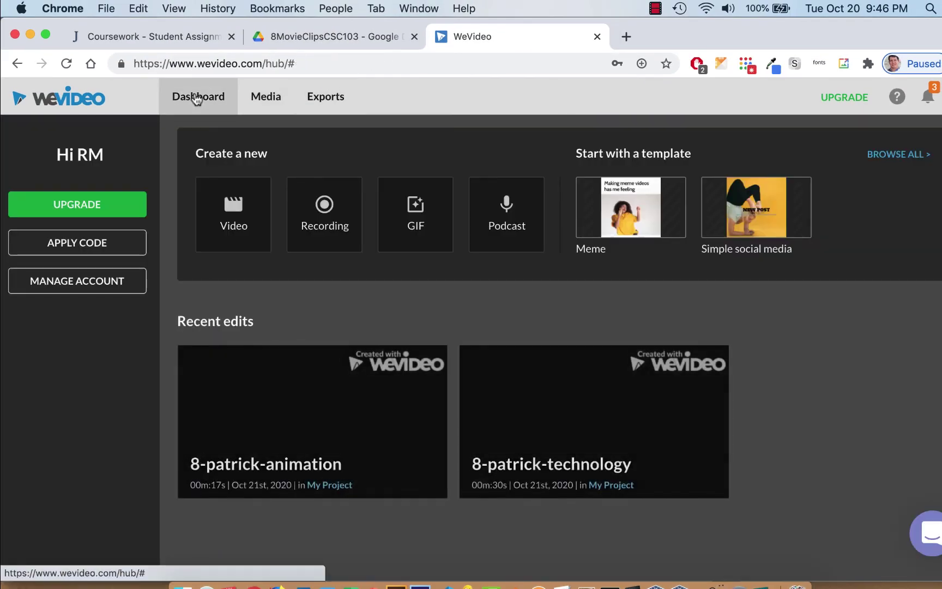
pyautogui.click(338, 98)
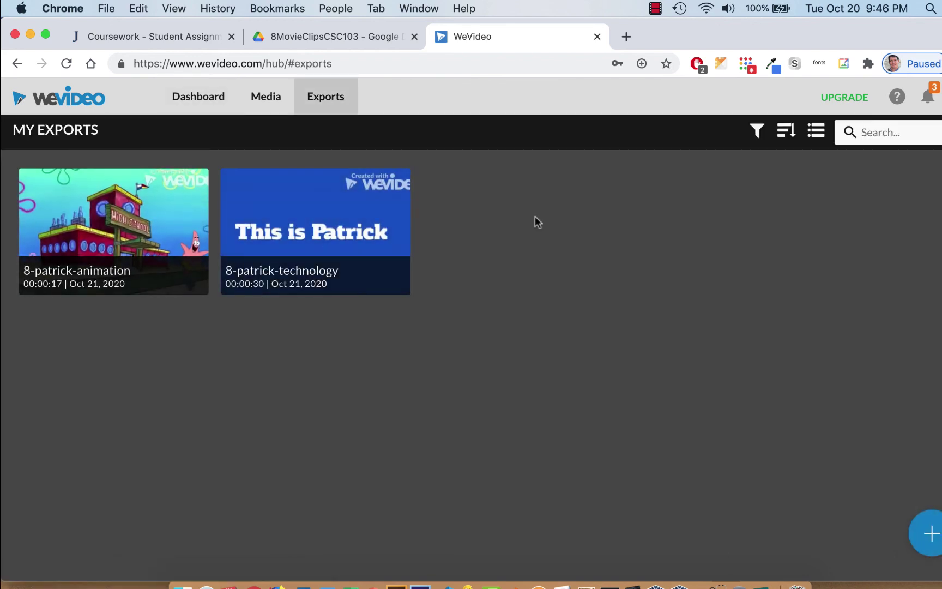